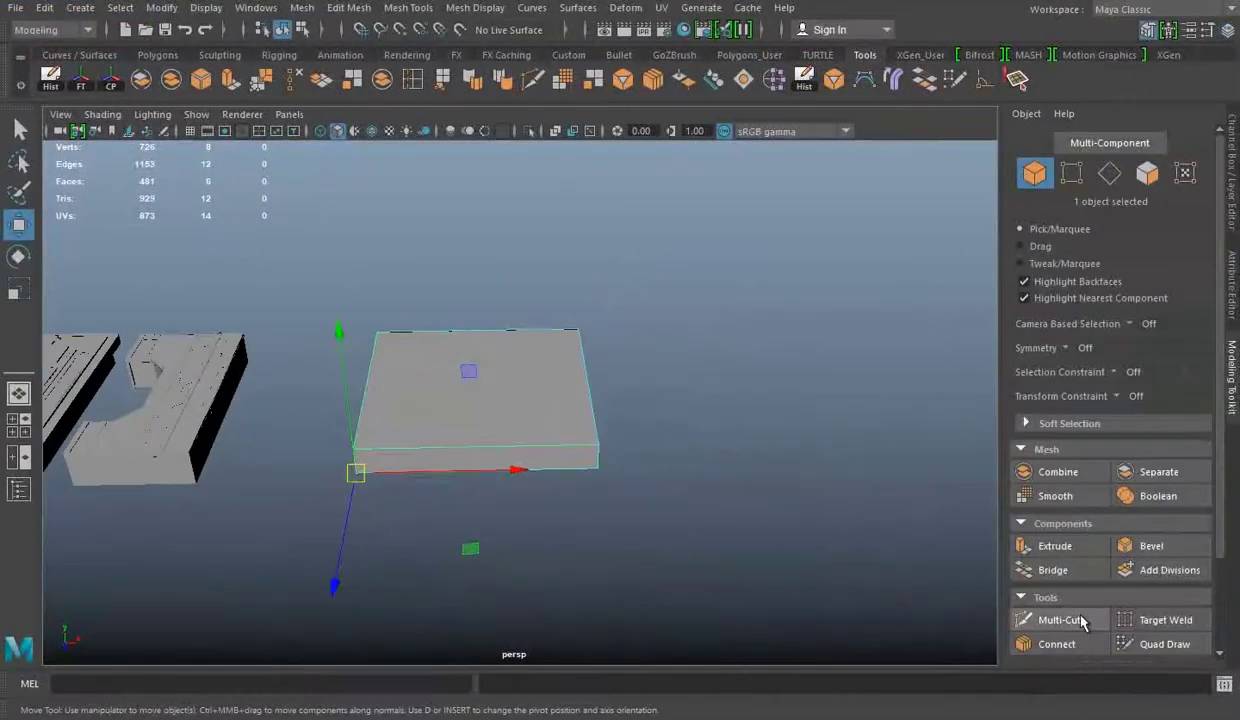
Step: Connect the plate's selected edges with 2 segments to form a grid of edge loops on top
left_click(1085, 644)
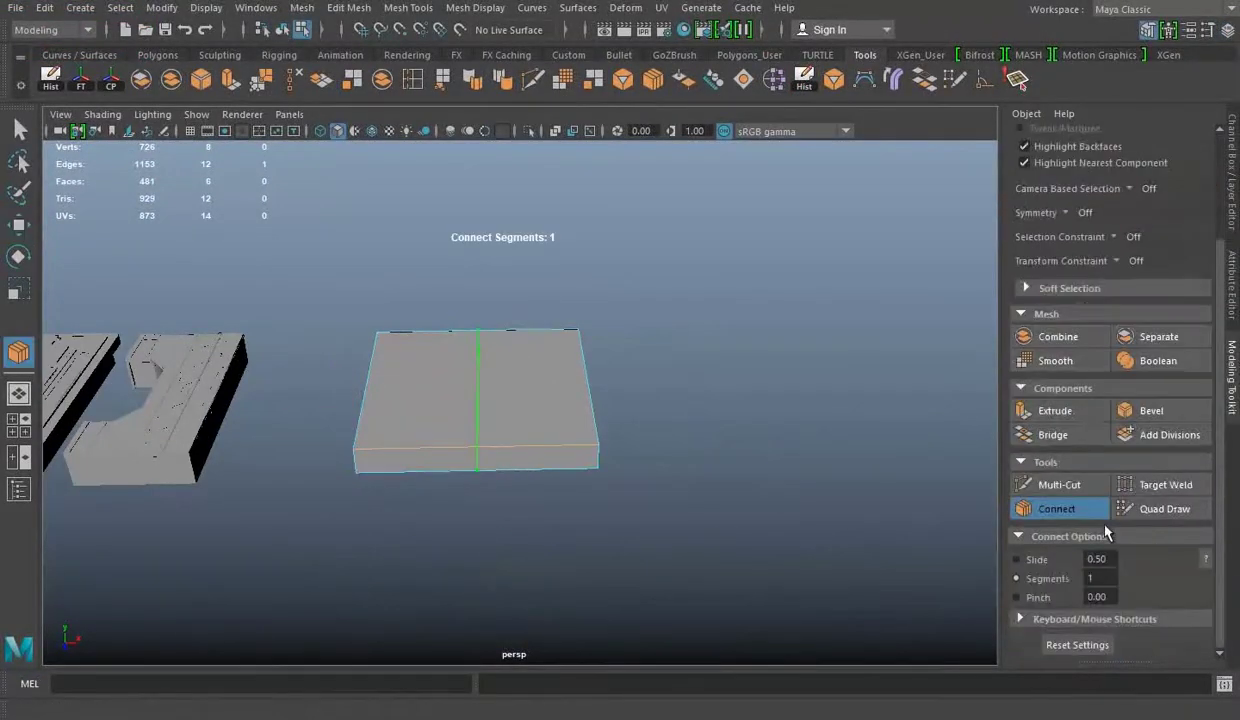
left_click(500, 451)
key("w")
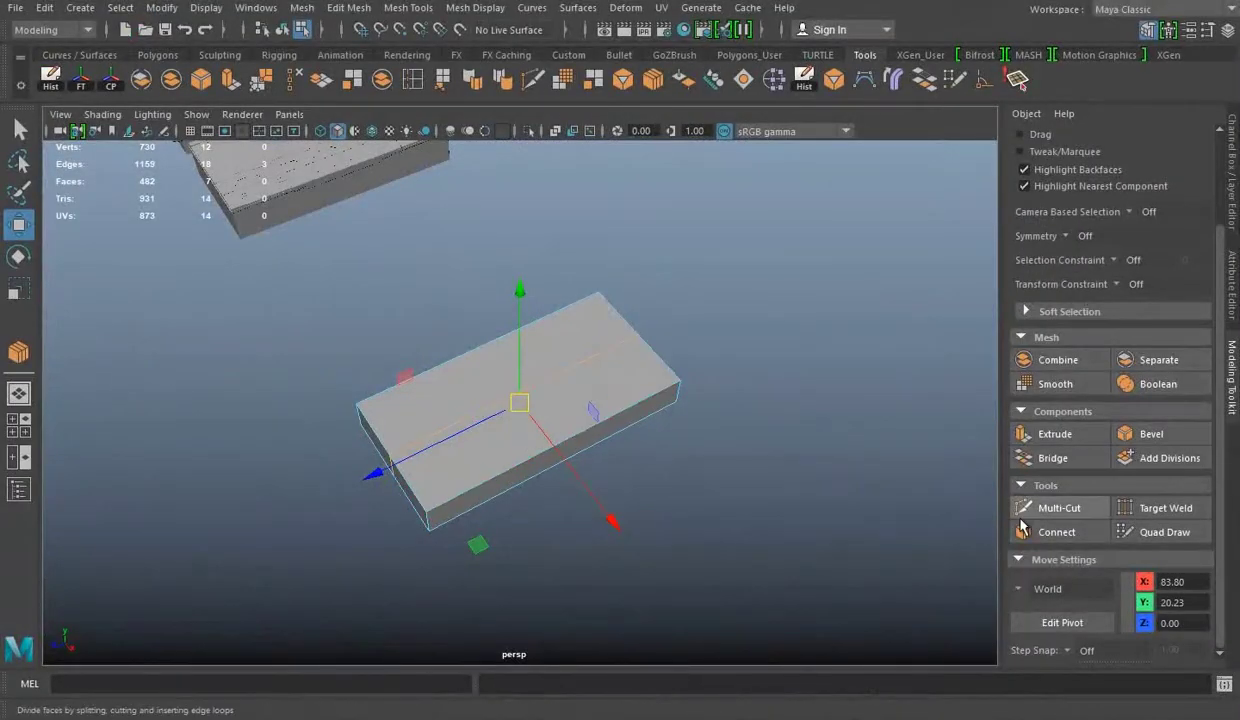
left_click(1021, 527)
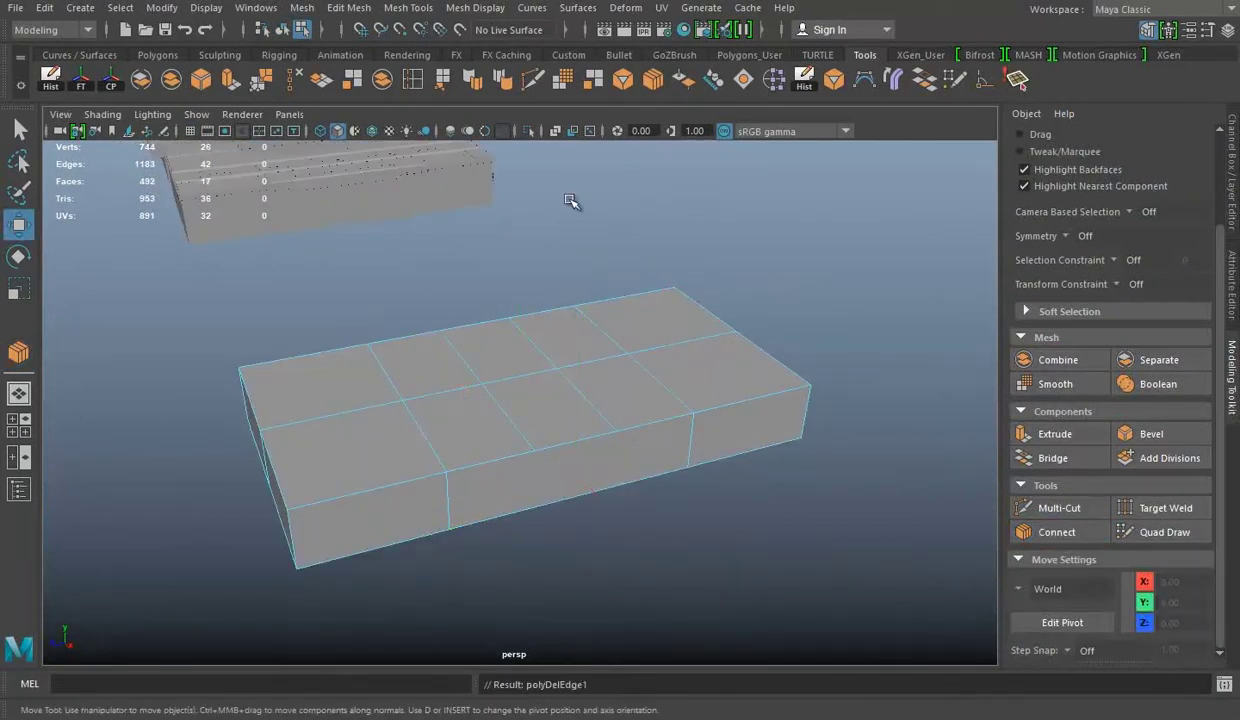
Step: In the top view, scale the notch vertices so the plate's side steps inward at an angle
right_click_drag(615, 400, 647, 502, "shift")
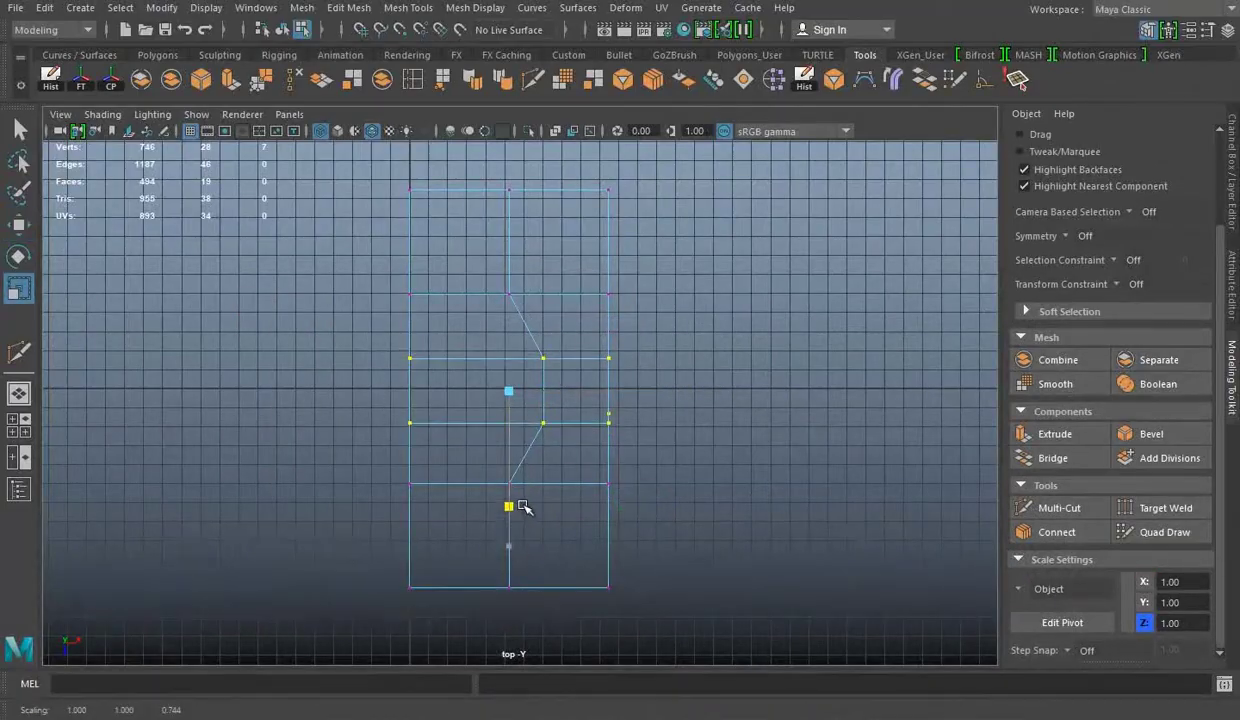
left_click_drag(524, 508, 526, 506)
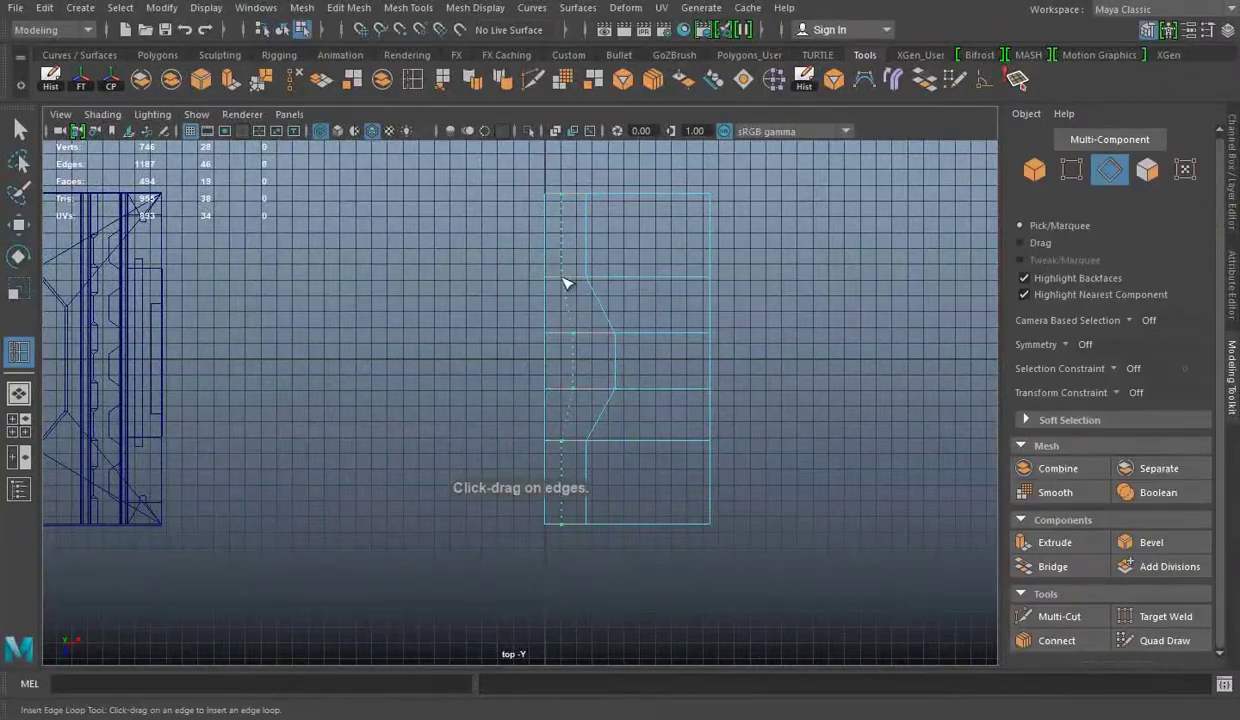
Step: Multi-cut diagonal edges into the plate in the top view, then check the cut in perspective
scroll(500, 285, "up", 2)
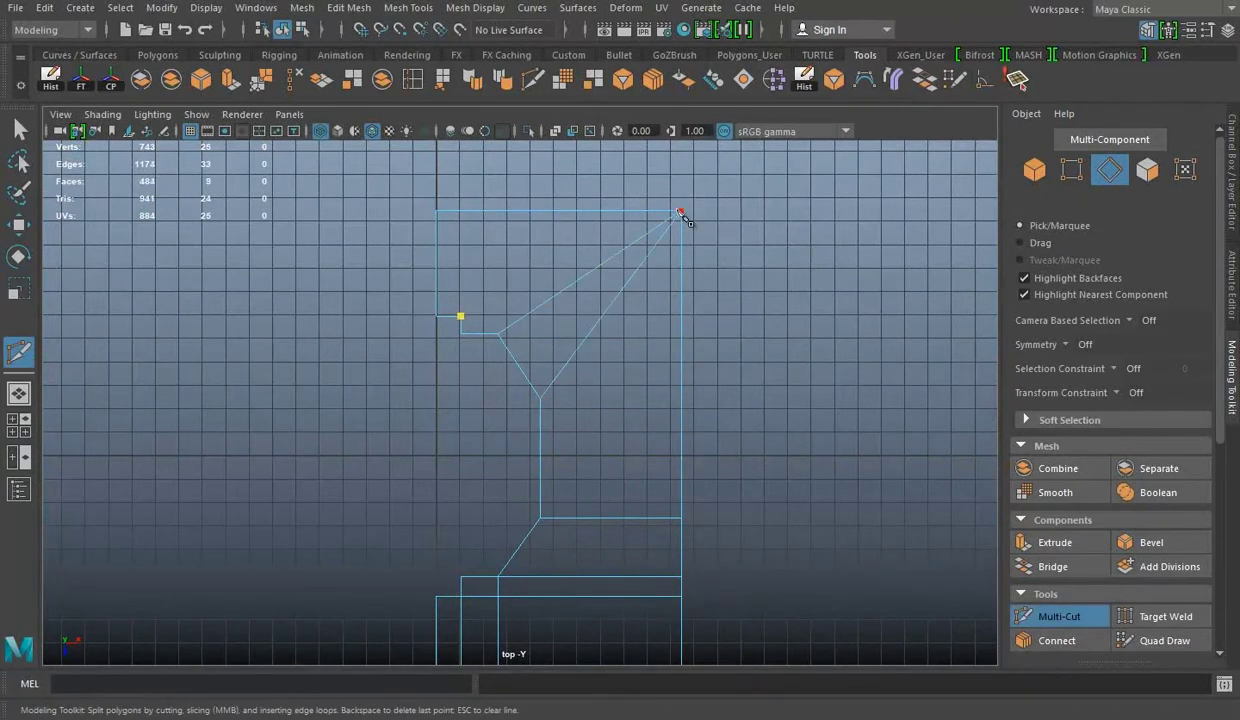
middle_click_drag(588, 476, 582, 389, "alt")
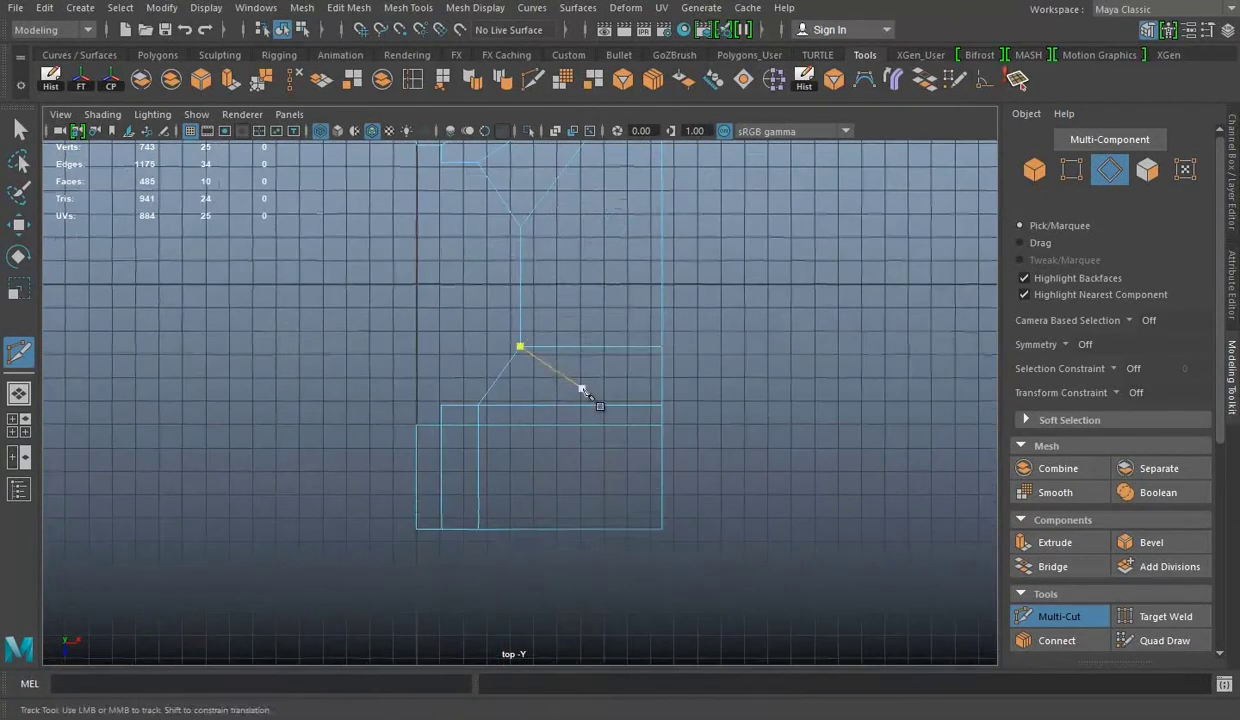
key("ctrl+shift+x")
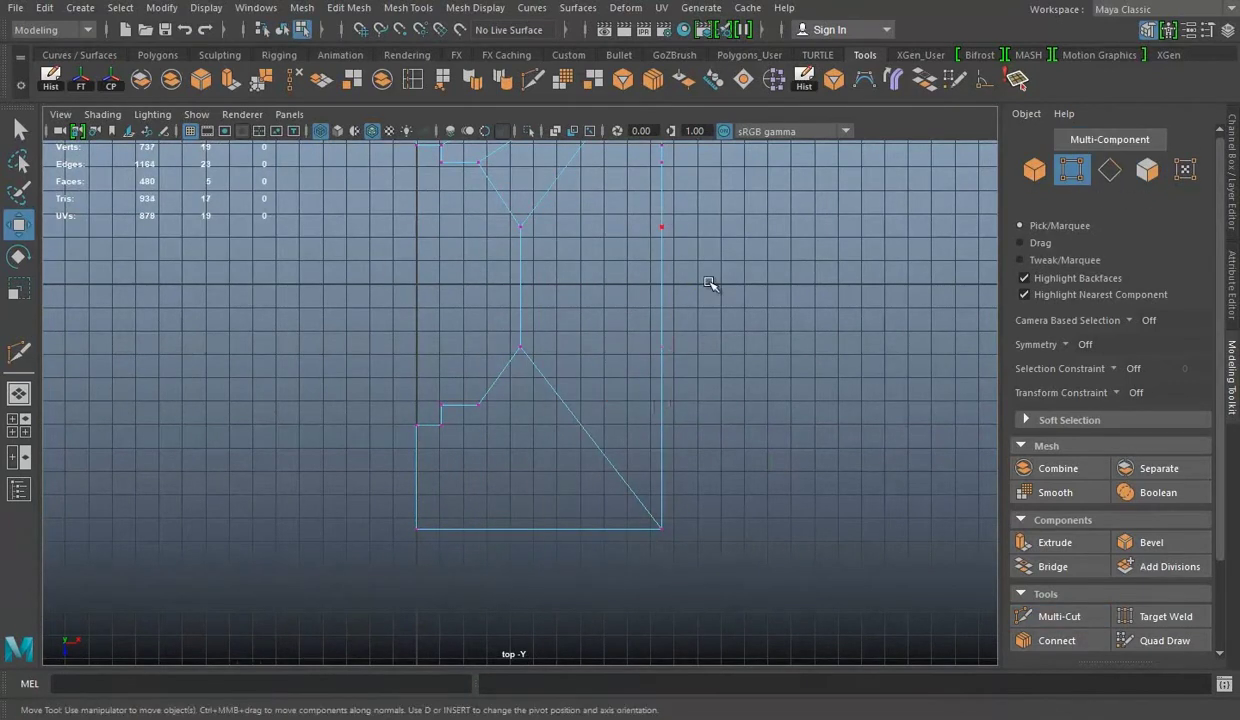
key("ctrl+z")
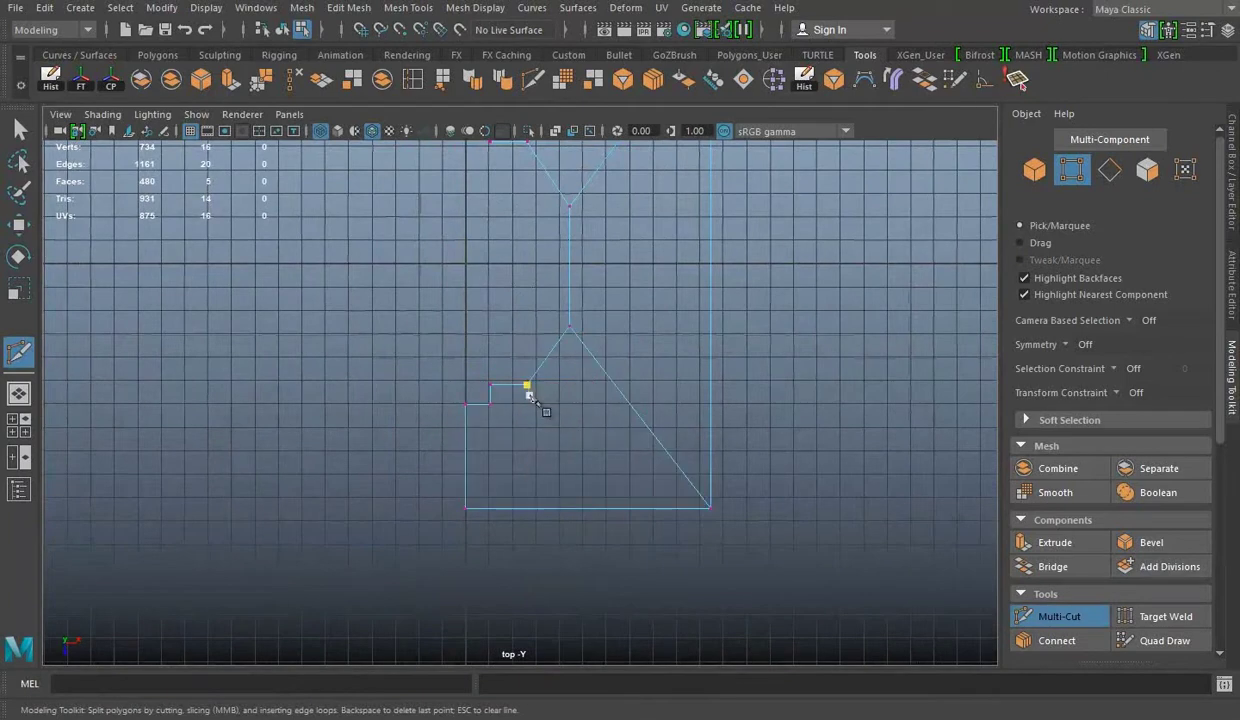
left_click_drag(720, 540, 565, 352, "alt")
right_click_drag(595, 222, 687, 197)
key("w")
left_click_drag(609, 235, 706, 337, "alt")
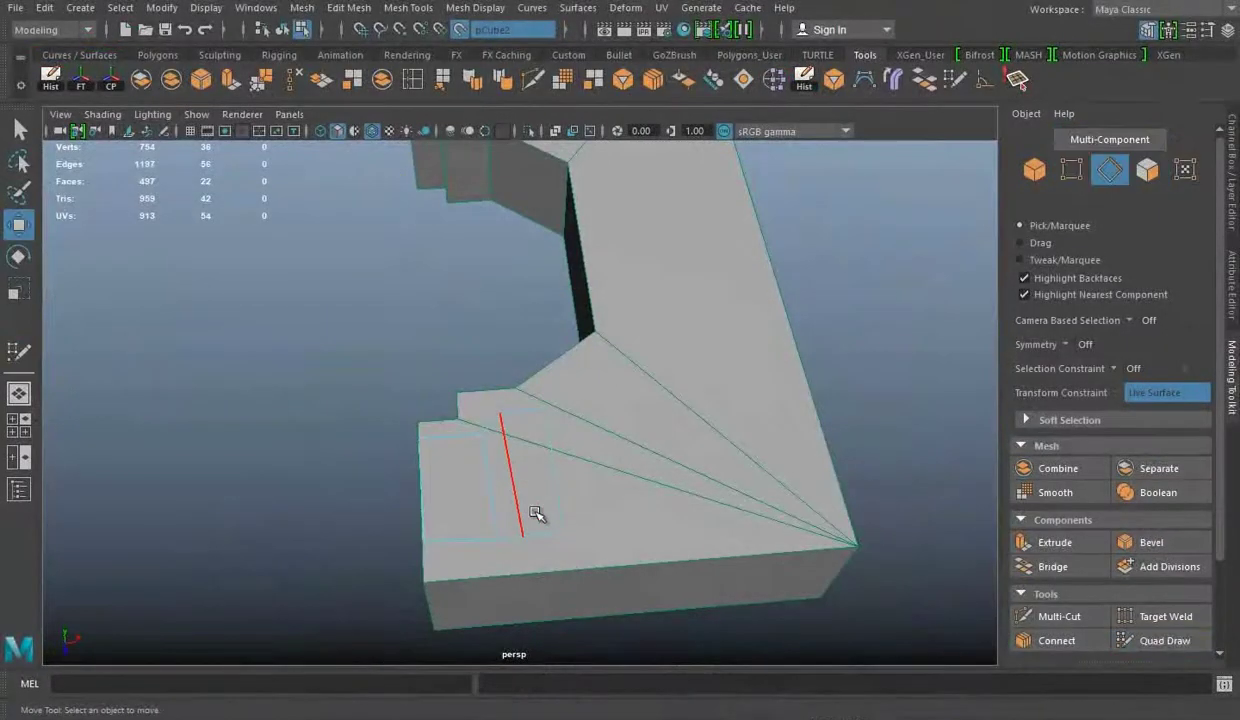
Step: Slide the selected vertices along the face, then make pCube2 live as a drawing surface
key("r")
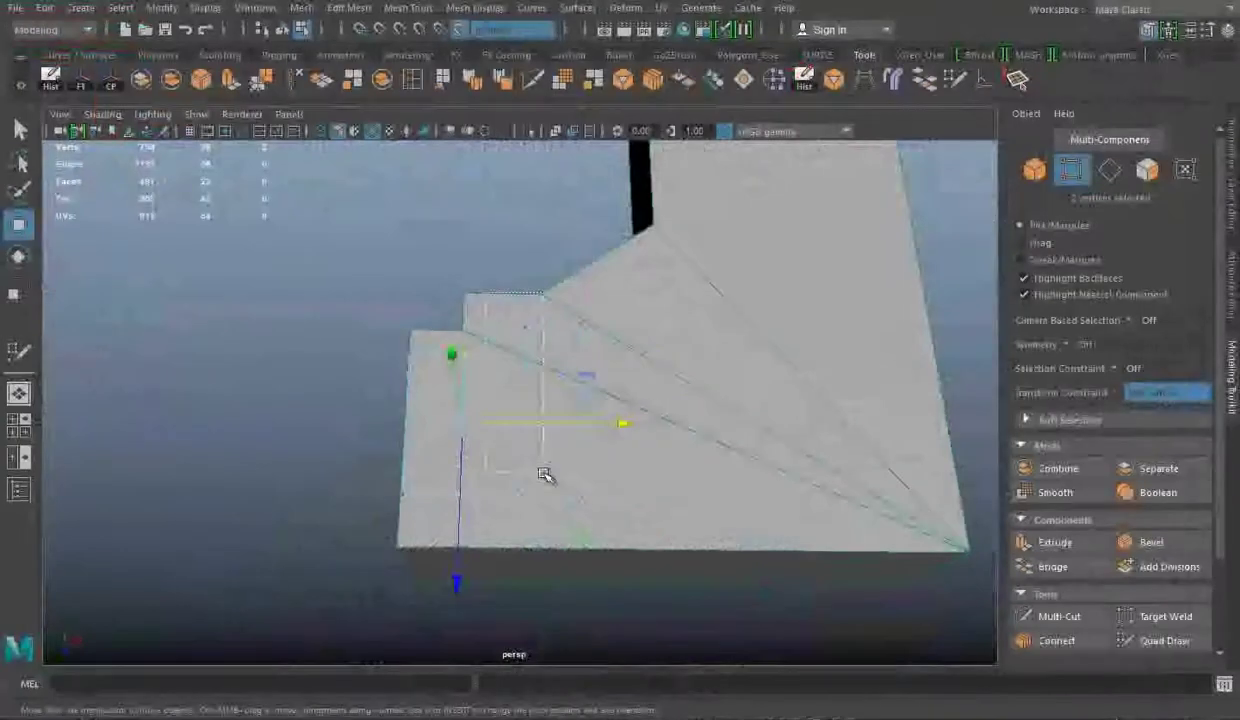
left_click_drag(607, 428, 641, 410)
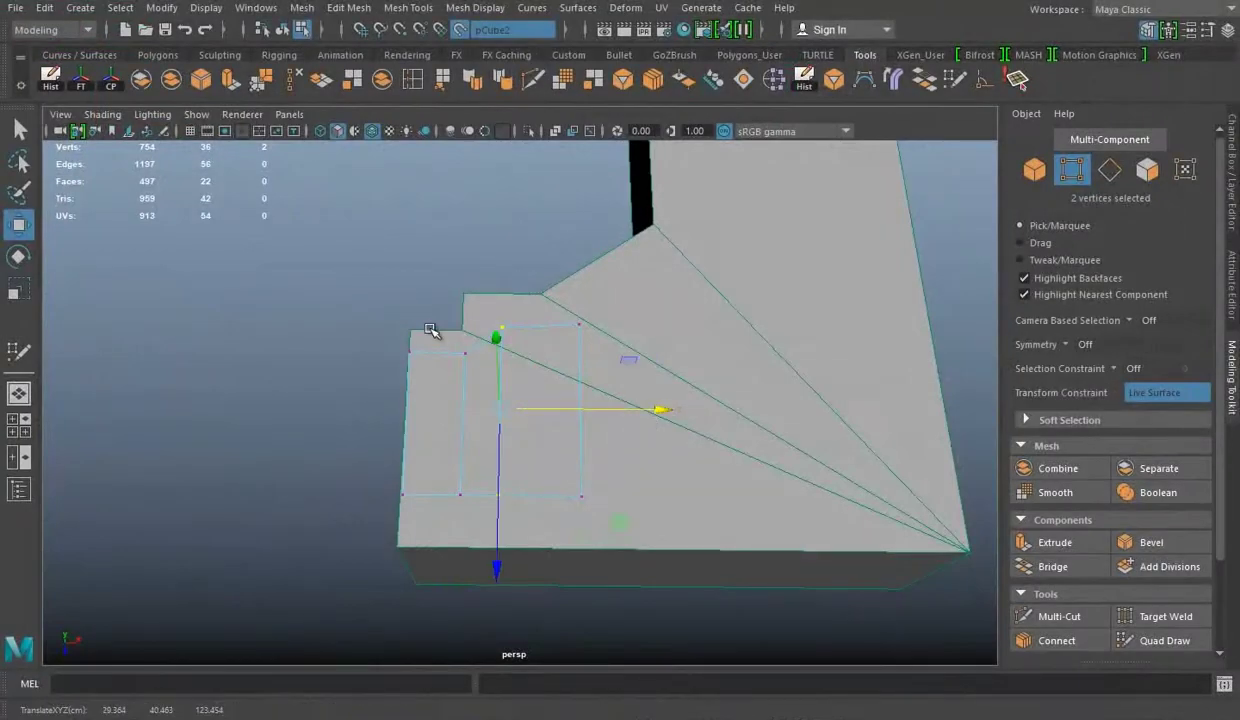
key("F8")
left_click_drag(430, 330, 556, 331, "alt")
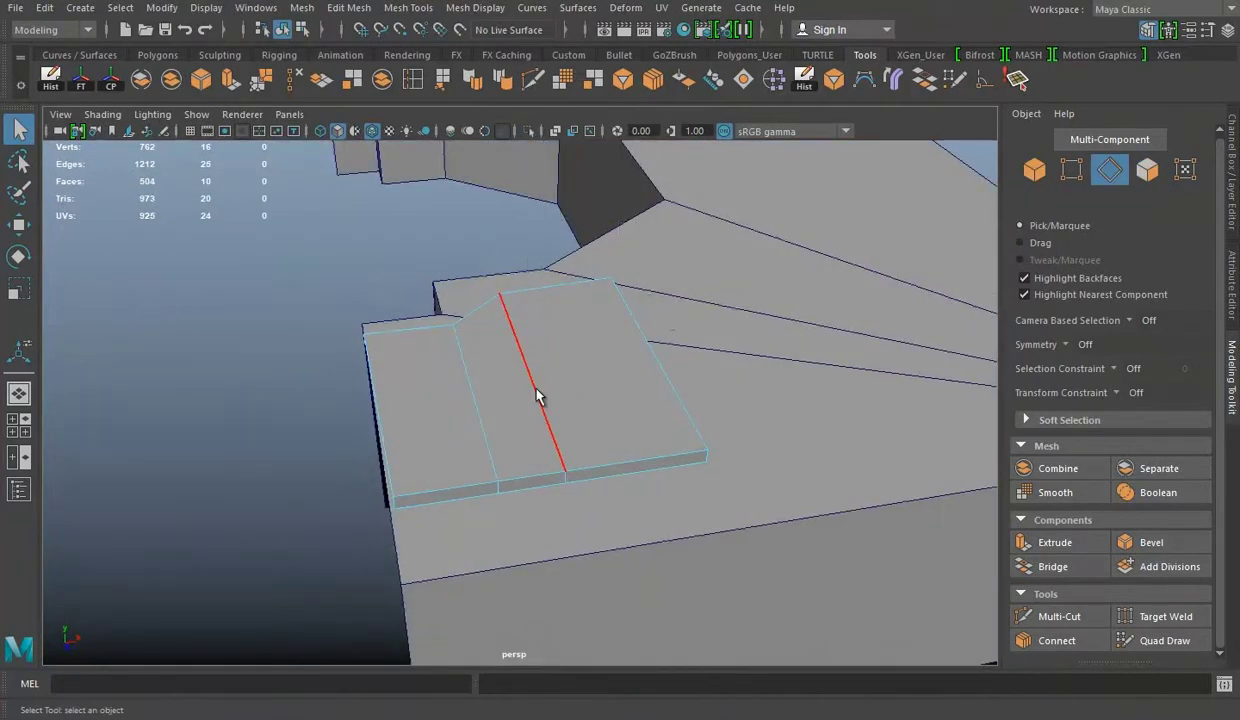
key("F8")
left_click_drag(547, 385, 581, 318, "alt")
left_click(455, 31)
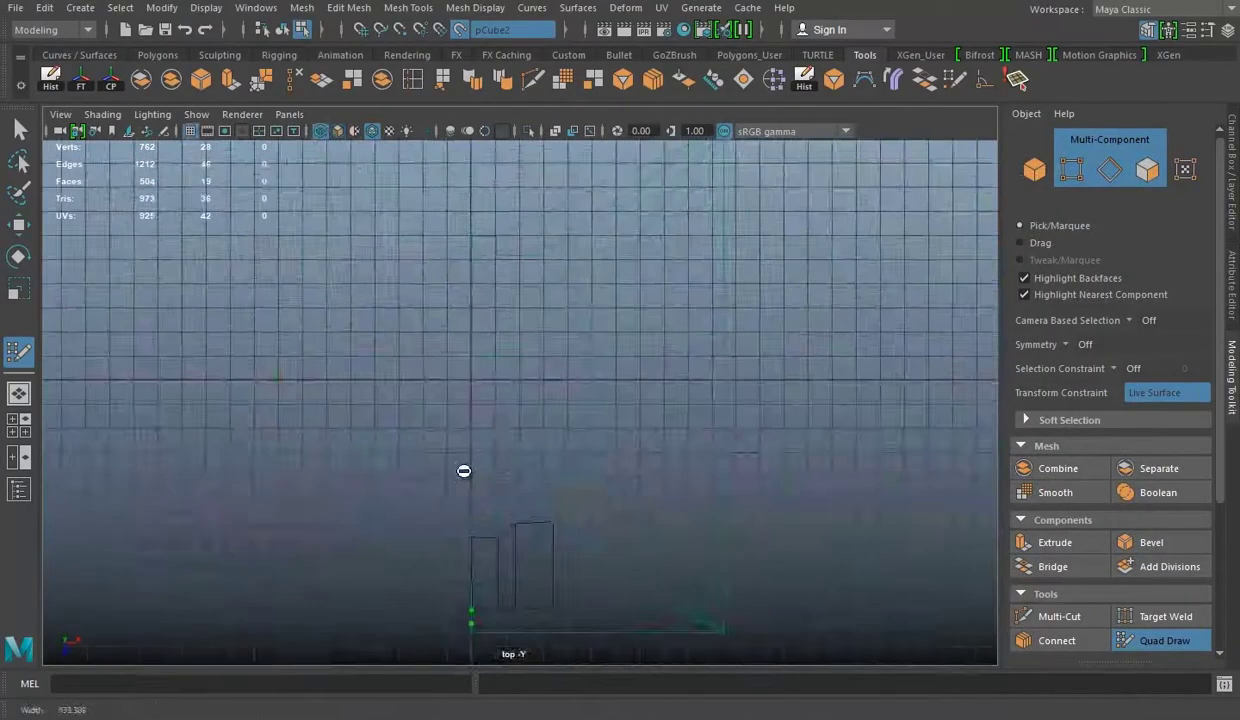
Step: Scale and slide the thin trim strip's long edge to stretch it further right
scroll(463, 471, "up", 3)
middle_click_drag(463, 471, 595, 404, "alt")
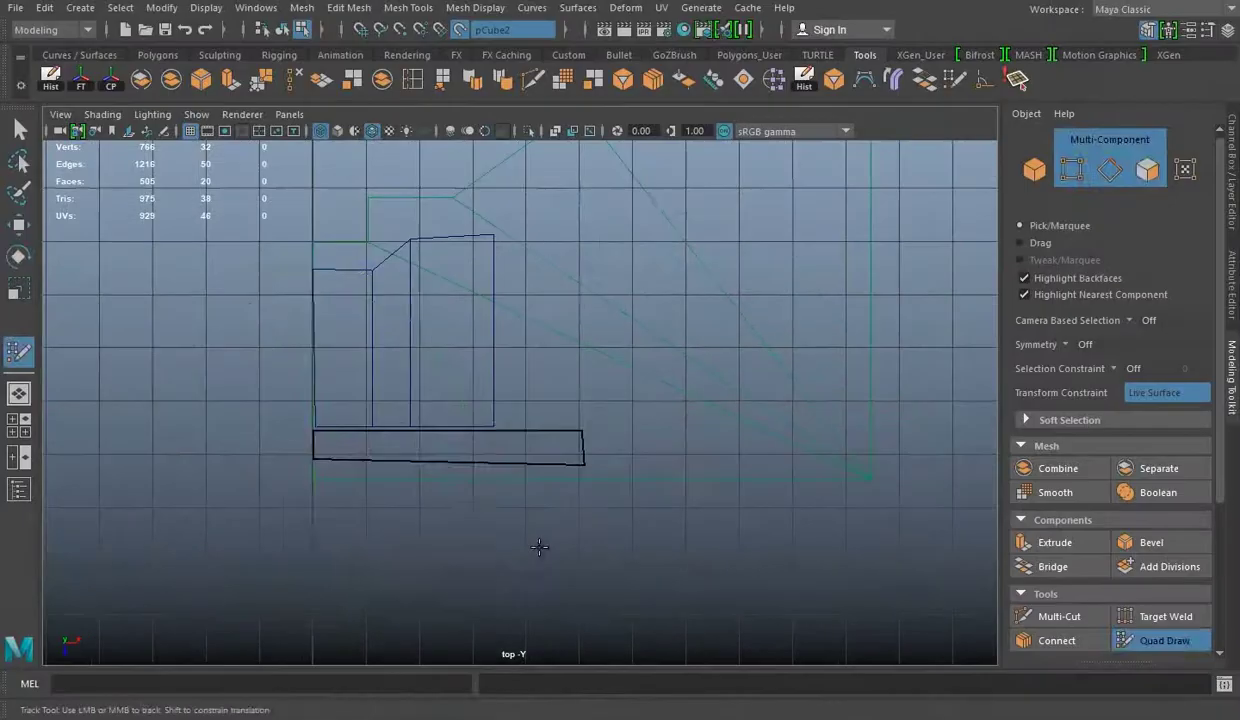
left_click(410, 459)
key("e")
key("r")
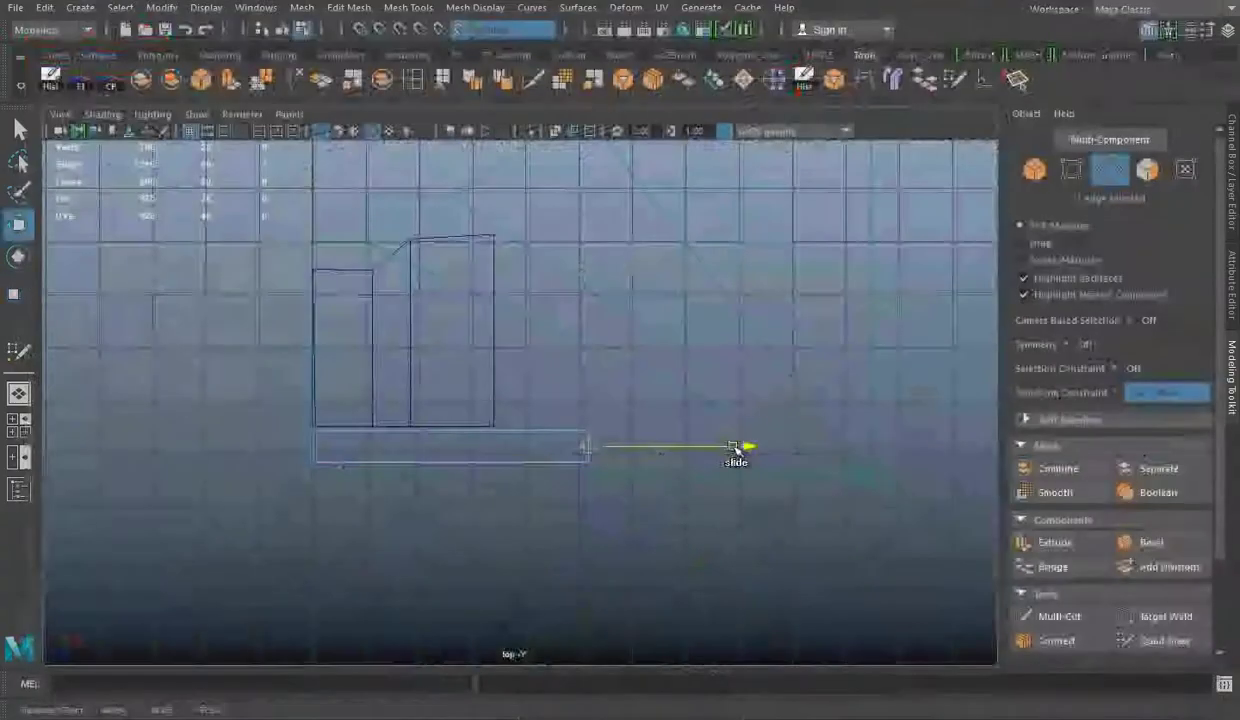
left_click_drag(739, 447, 820, 447)
key("w")
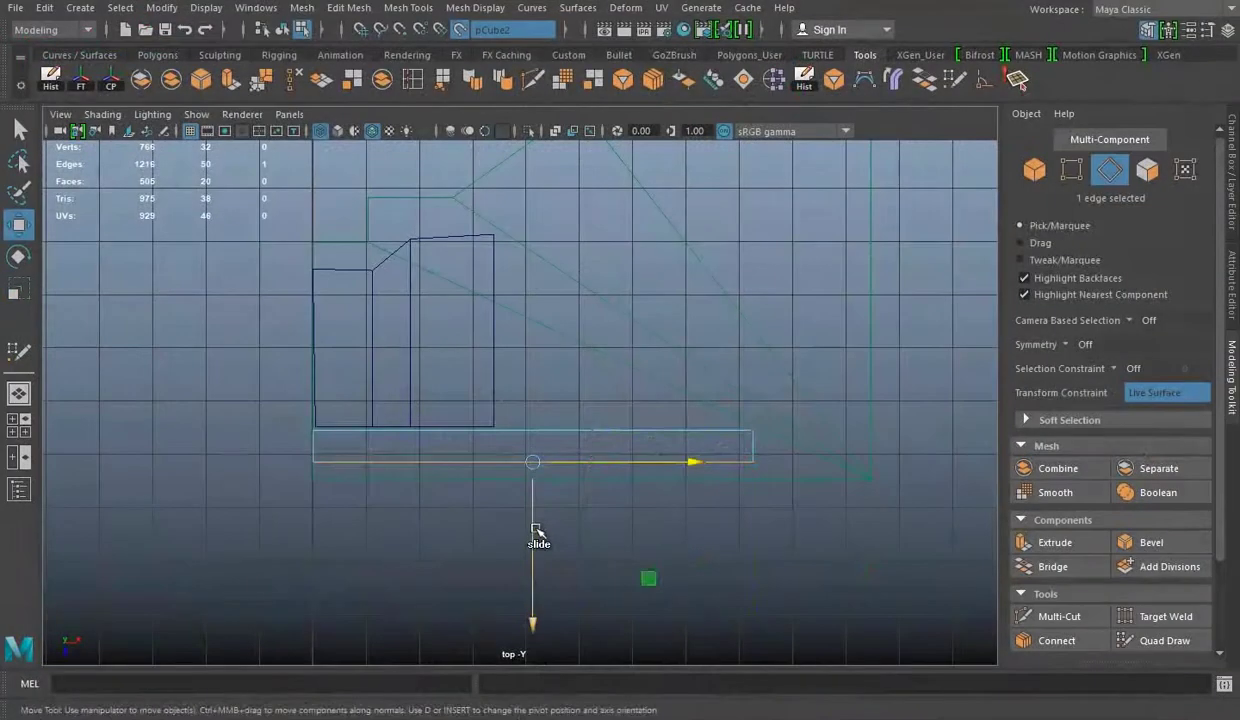
left_click_drag(536, 493, 906, 451)
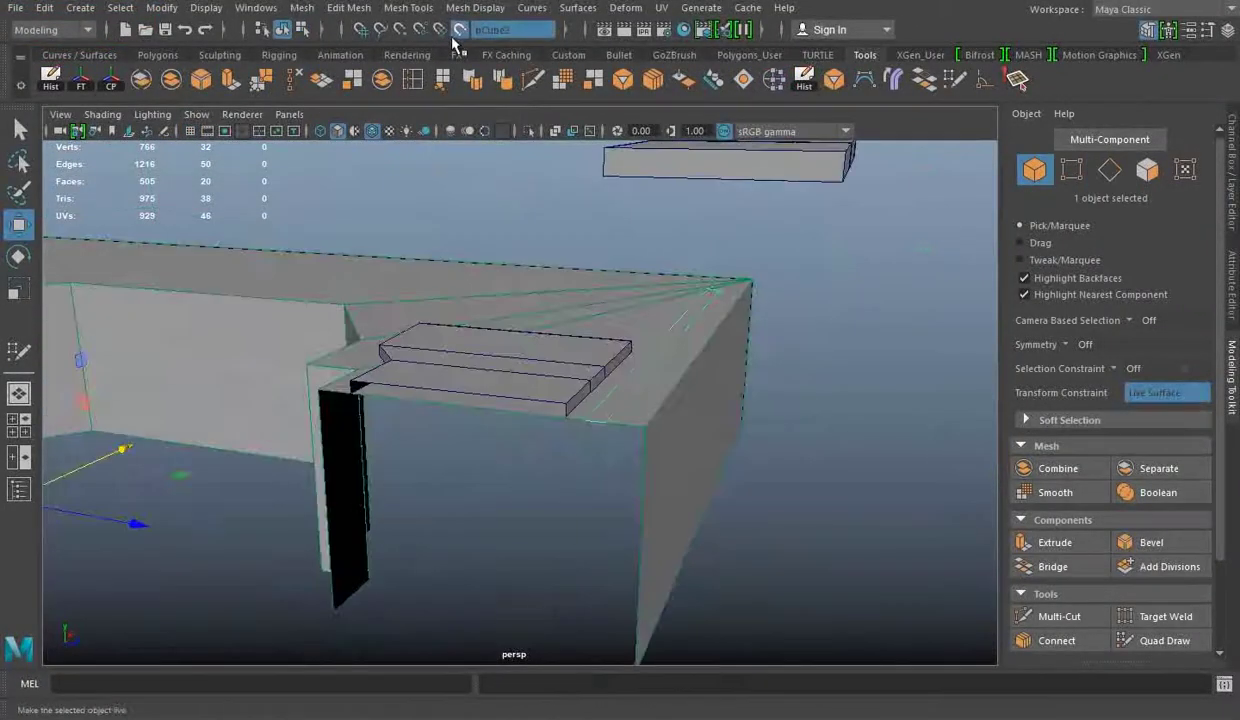
Step: Turn off the live surface, then select and isolate the thin strip to inspect it
left_click(459, 29)
left_click(631, 247)
mouse_move(500, 300)
left_mouse_down("alt")
mouse_move(631, 247)
mouse_move(678, 310)
mouse_move(628, 372)
left_mouse_up("alt")
key("ctrl+1")
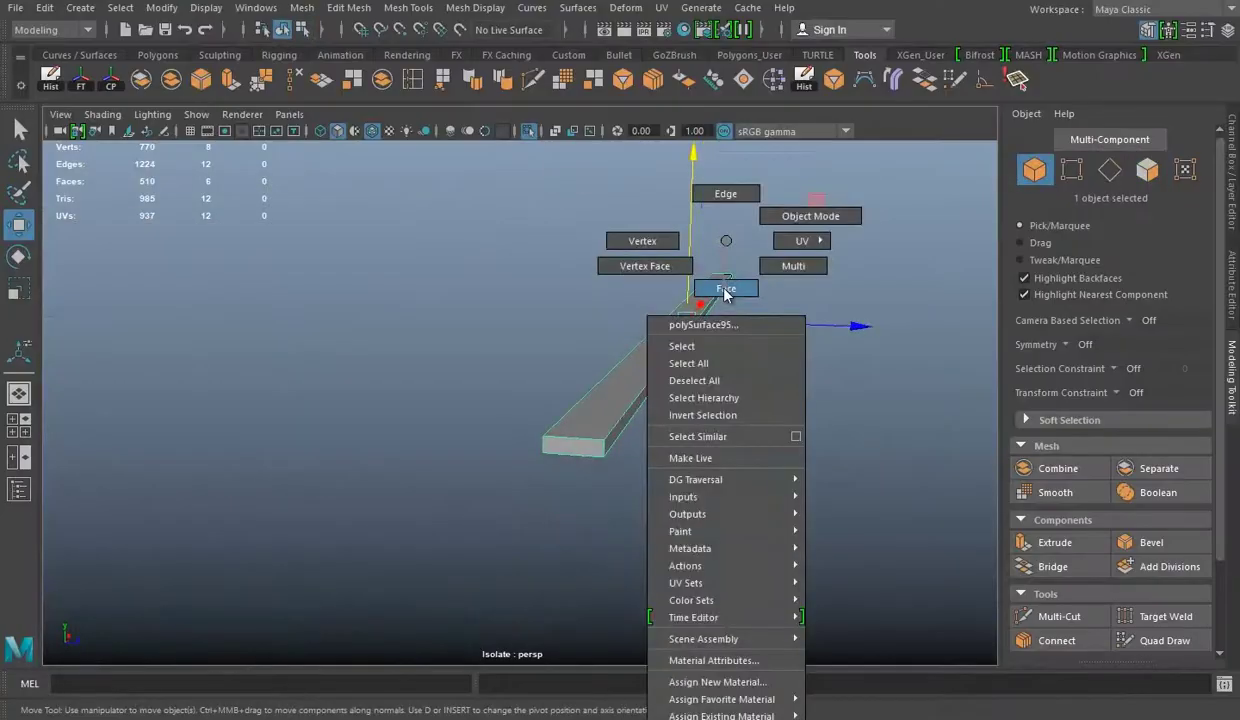
right_click_drag(720, 240, 720, 285)
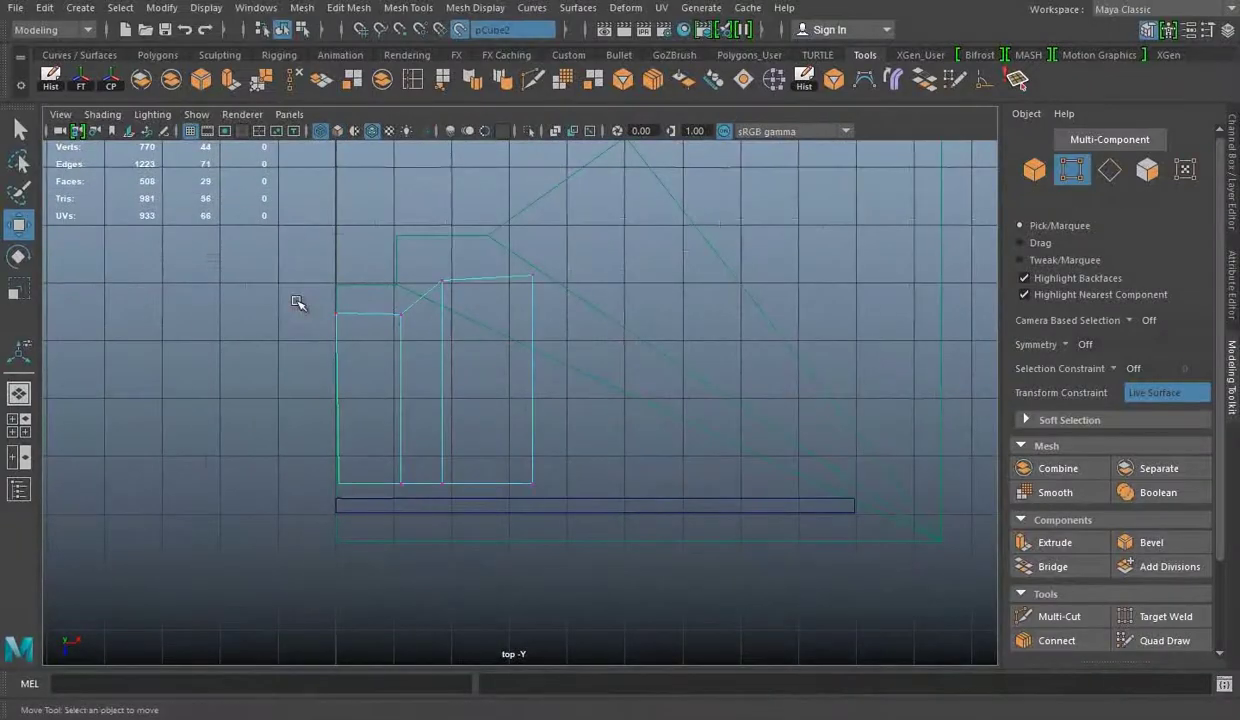
left_click(459, 29)
key("w")
right_click(430, 285)
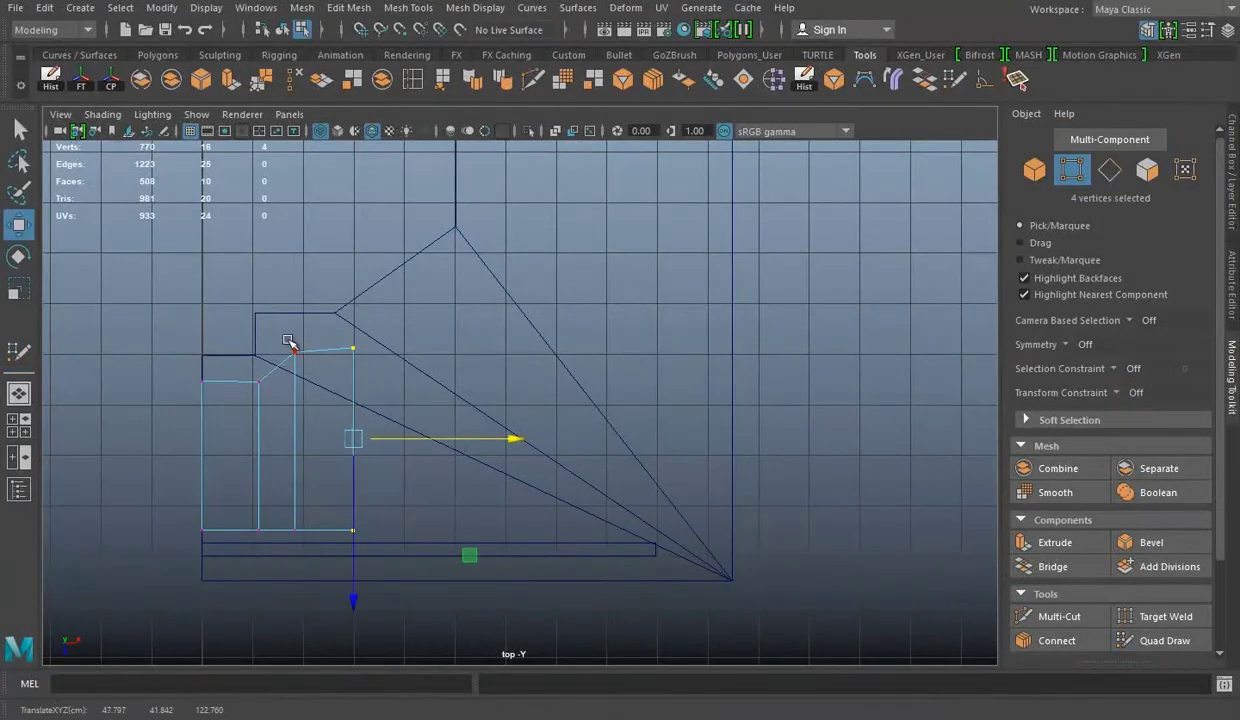
Step: Quad-draw a new angled patch on pCube2's surface over the large panel area
left_click(537, 332)
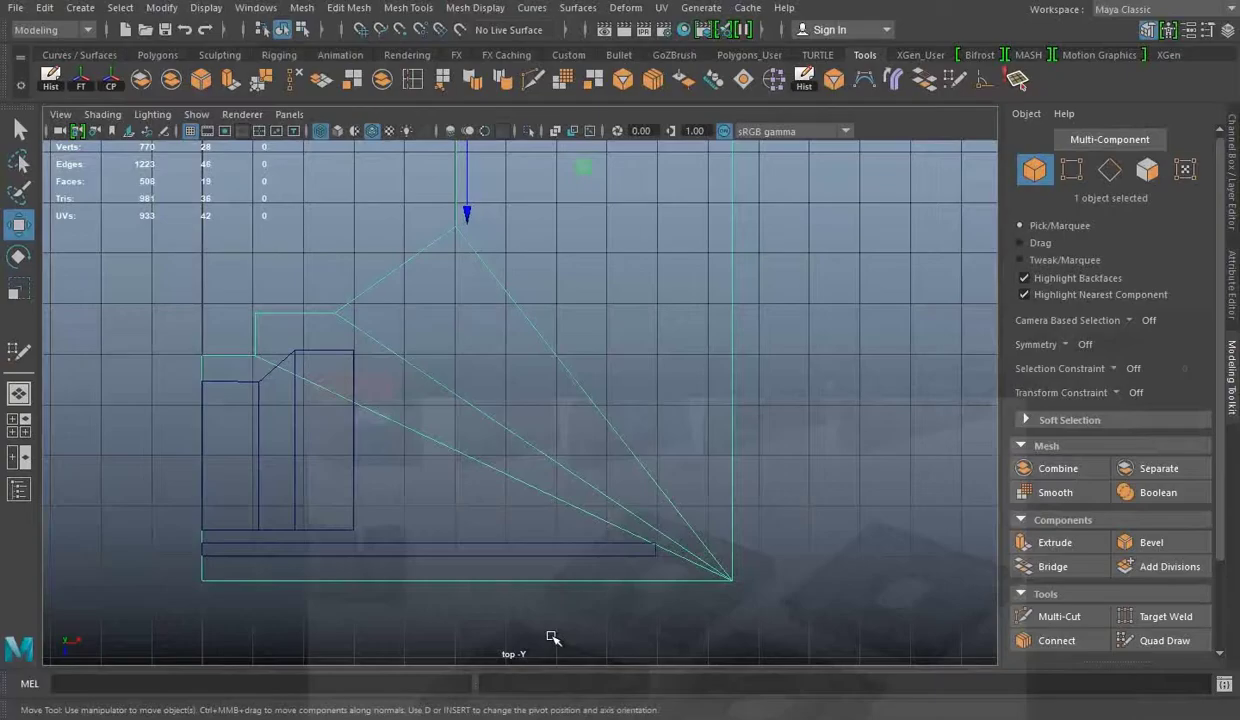
left_click(955, 82)
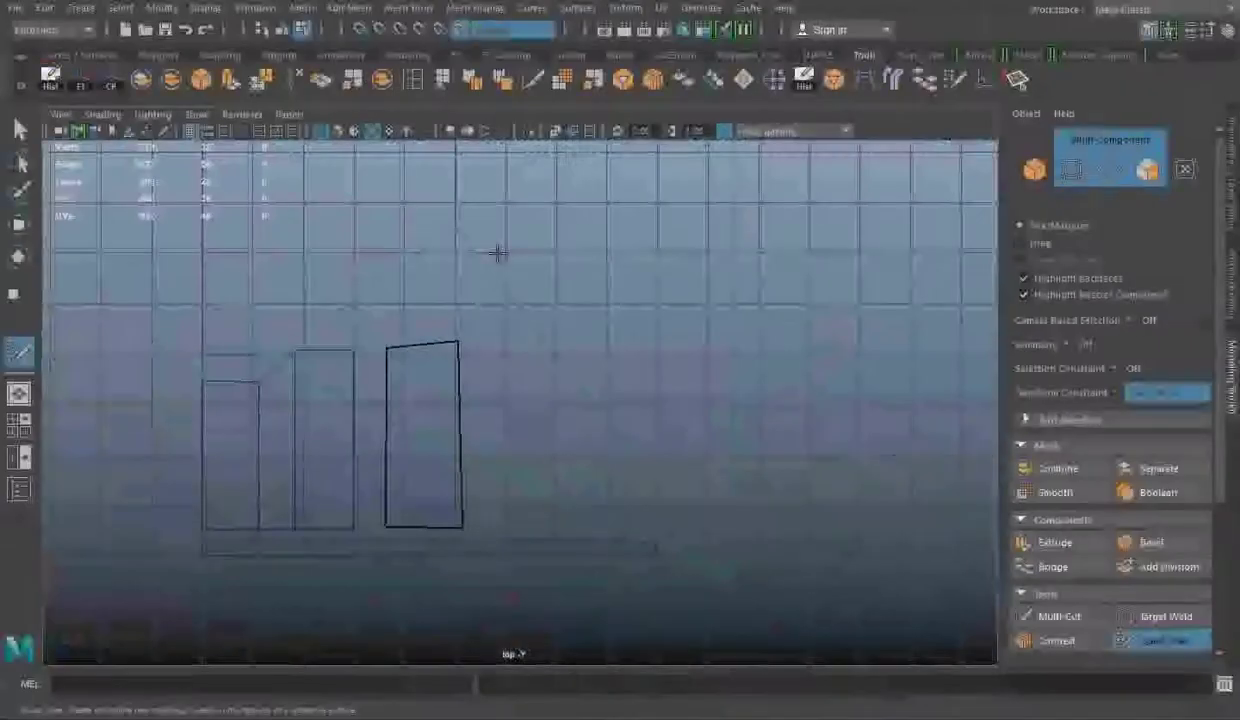
left_click(551, 222)
left_click(575, 532)
left_click(520, 476, "shift")
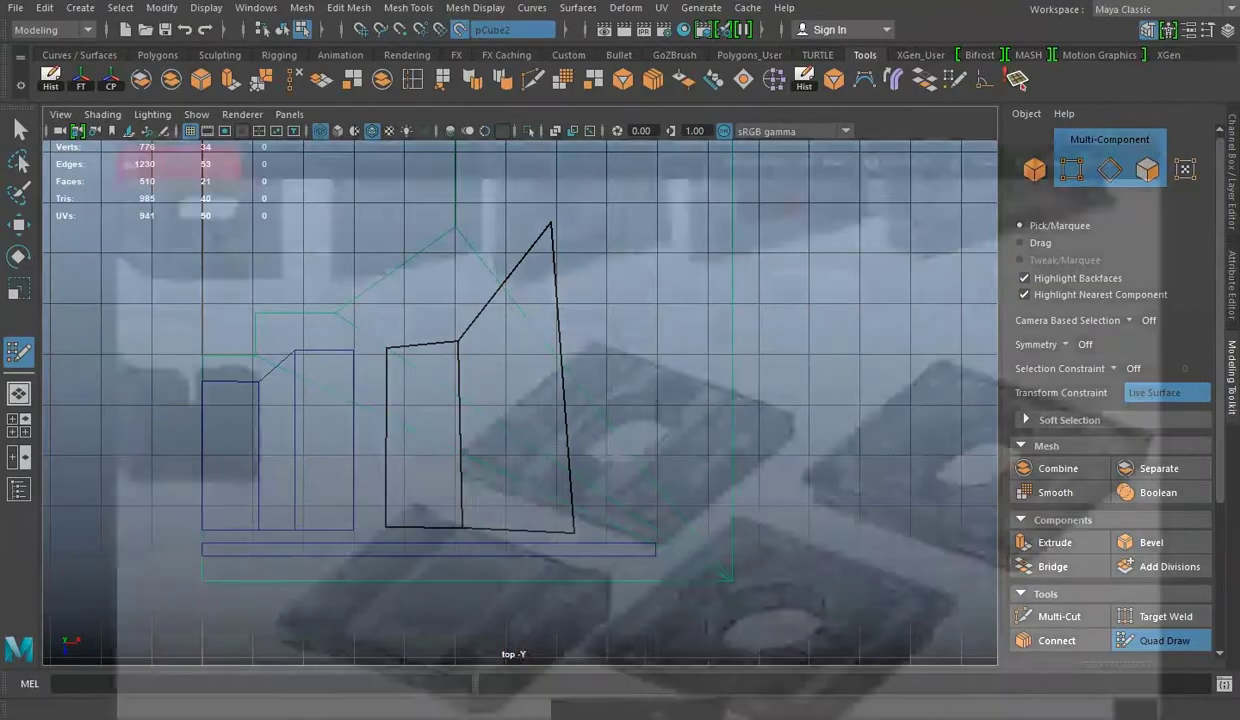
left_click(647, 524)
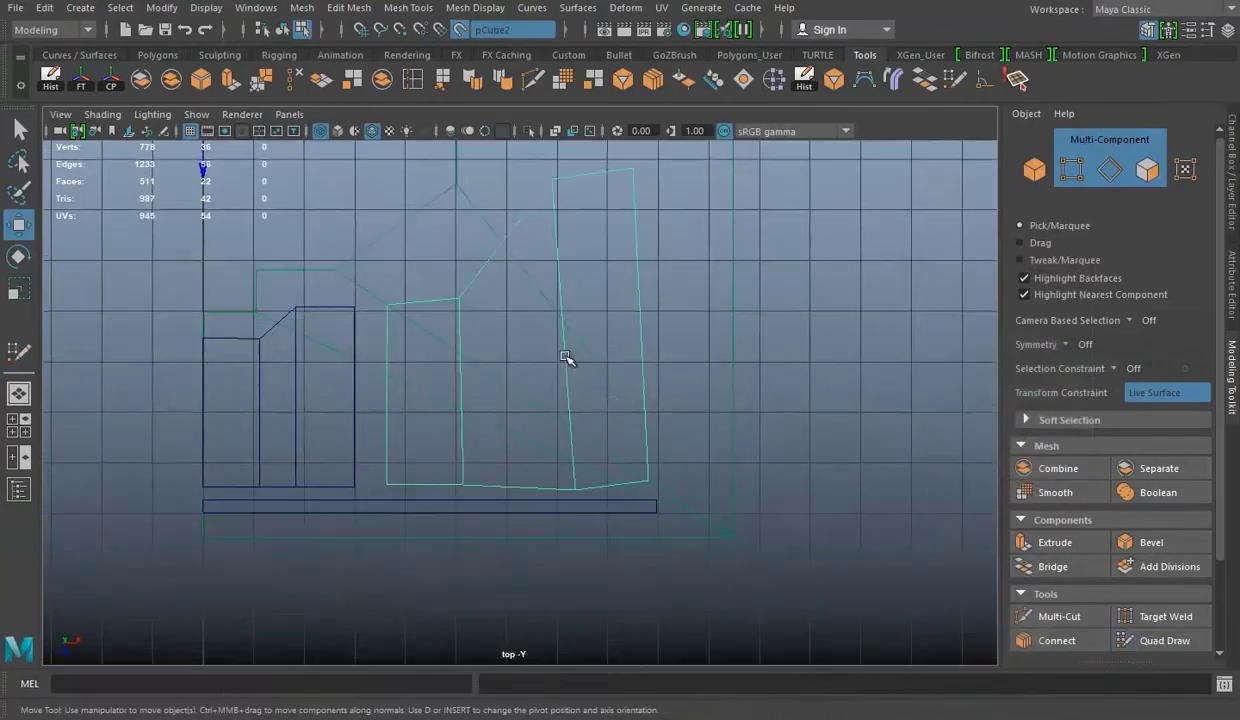
key("space")
key("space")
Step: Turn off the live surface and combine the drawn pieces into one mesh
left_click(461, 29)
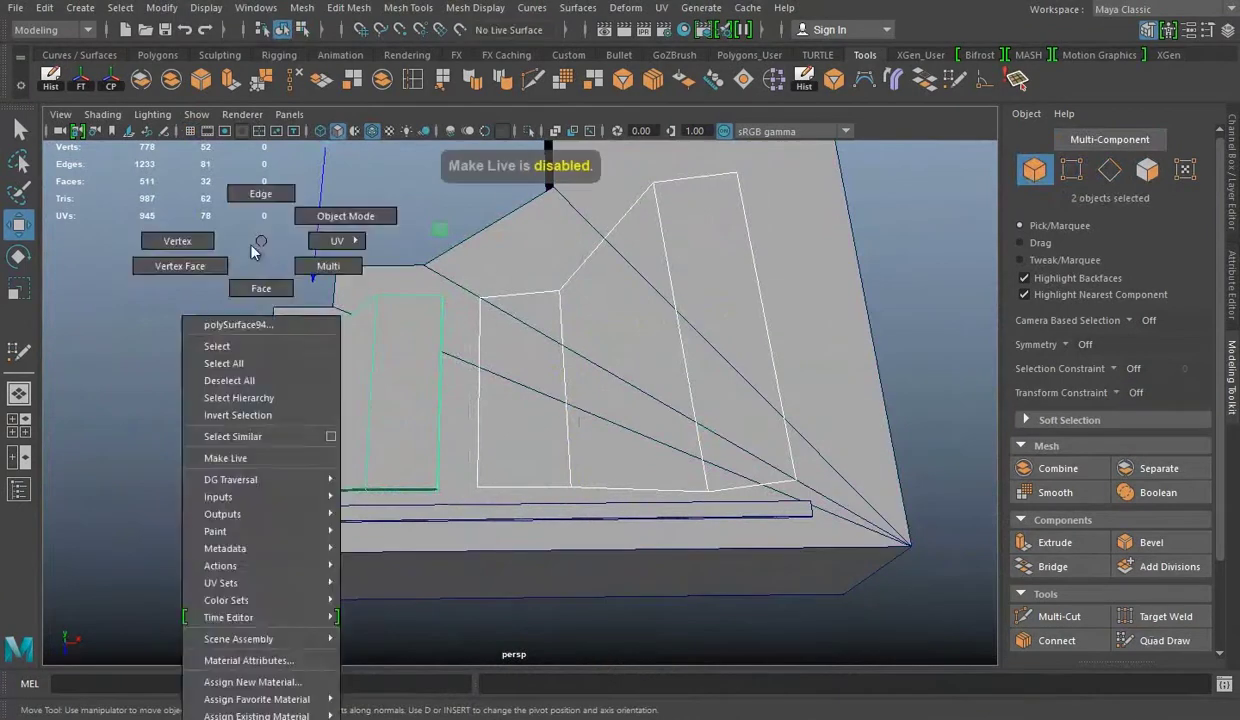
left_click(657, 313, "shift")
left_click(302, 7)
left_click(325, 61)
Step: Scale and slide the bottom vertices so the plate outline matches the sketch
key("F9")
left_click_drag(160, 470, 690, 510)
key("r")
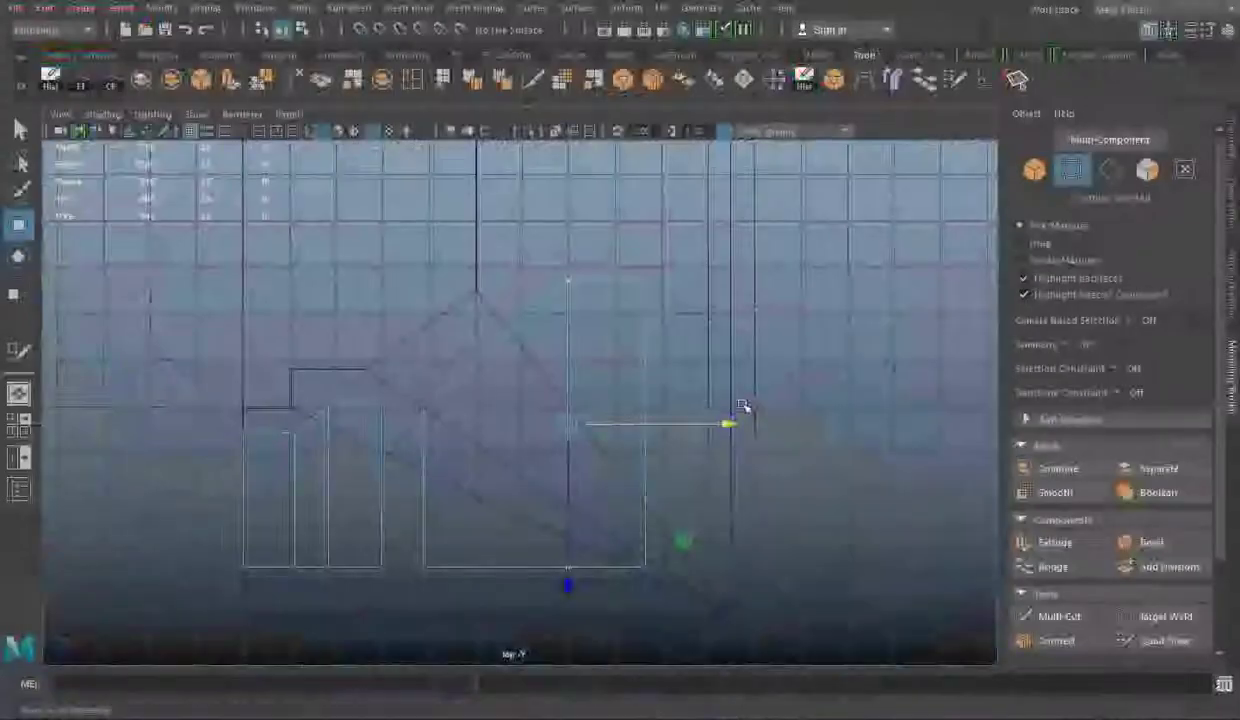
left_click_drag(742, 408, 656, 322, "alt")
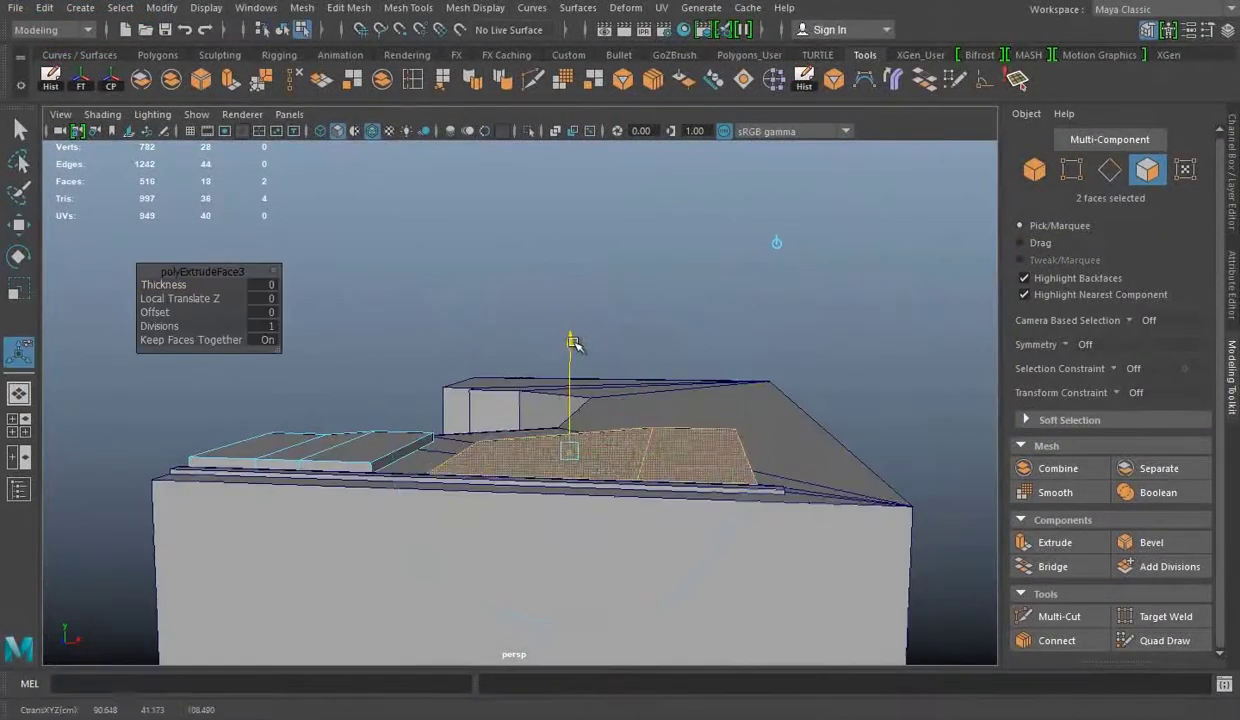
right_click(732, 240)
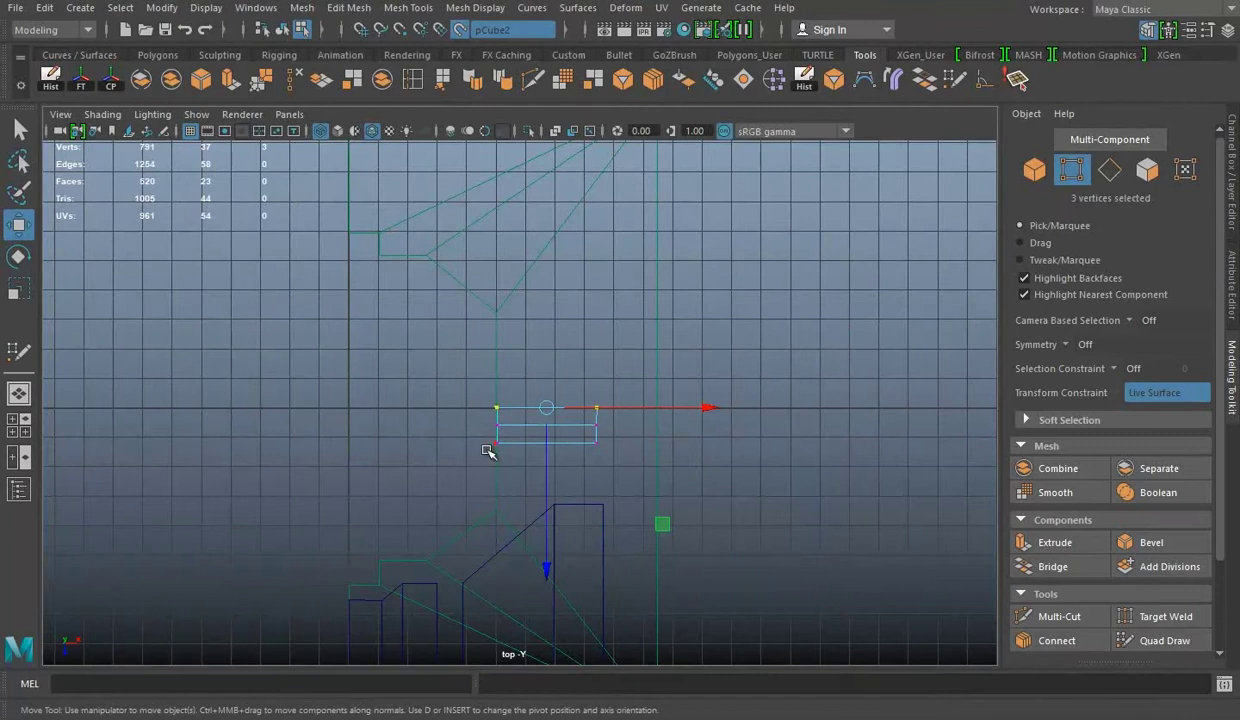
middle_click_drag(487, 451, 558, 470)
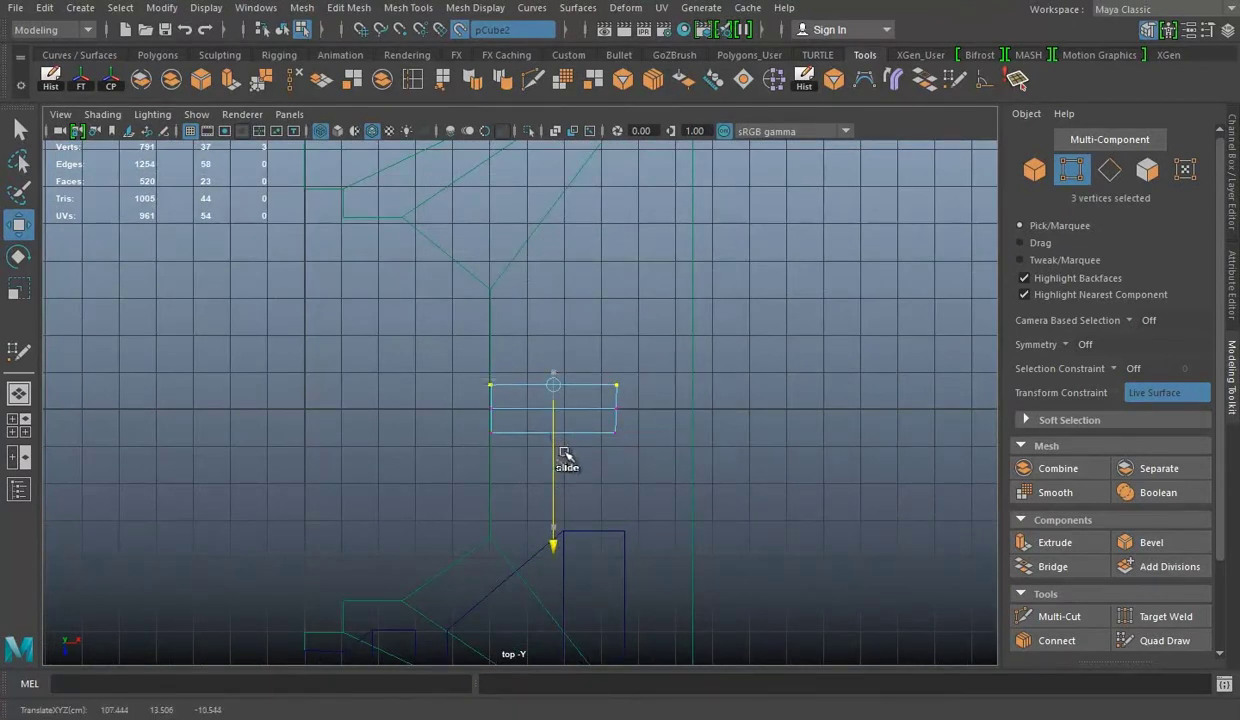
Step: Extrude the narrow strip of faces upward about 8.8 into a standing trim piece
left_click_drag(673, 339, 590, 497)
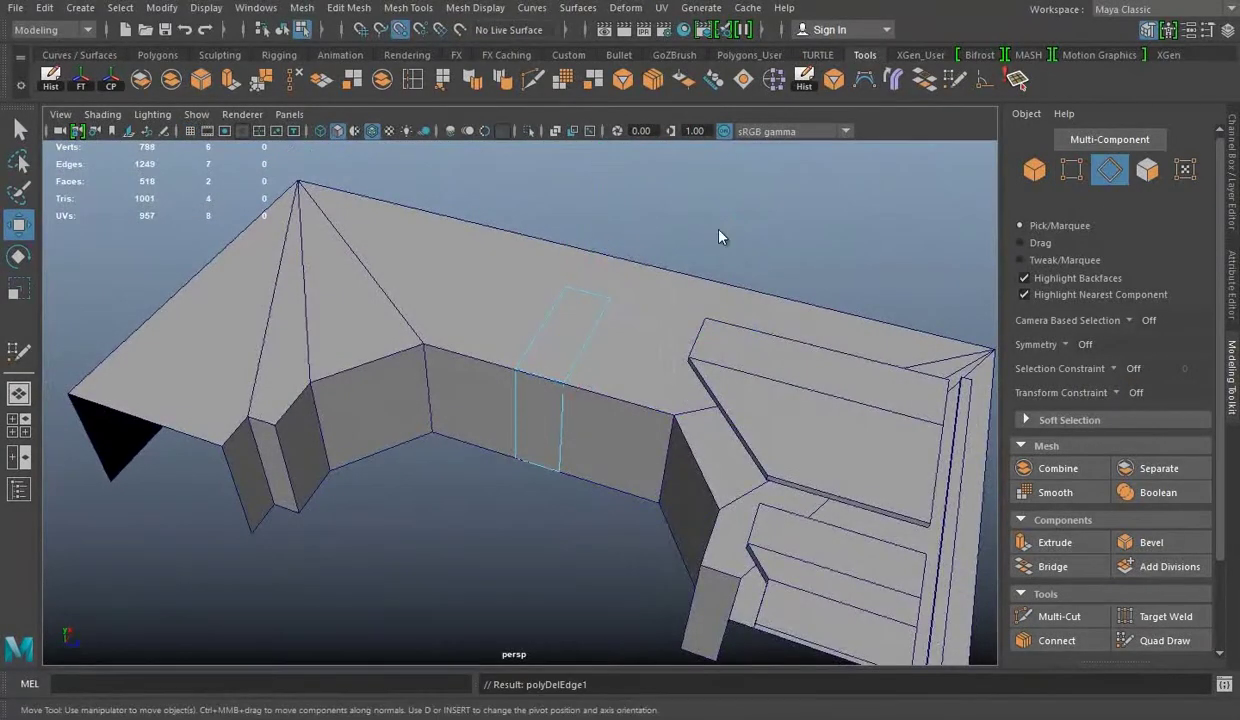
left_click(233, 91)
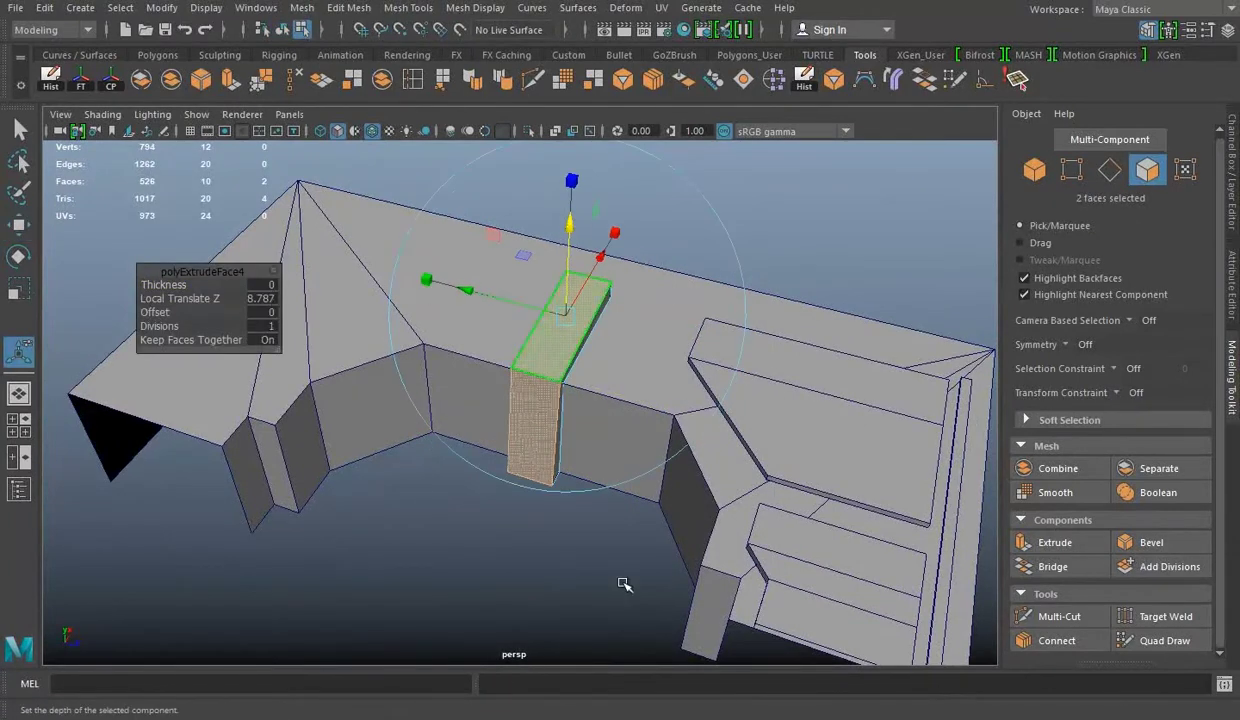
left_click_drag(624, 584, 583, 275, "alt")
key("r")
Step: Isolate the new trim strip and select its top face for scaling
mouse_move(647, 400)
left_mouse_down("alt")
mouse_move(518, 421)
mouse_move(598, 283)
left_mouse_up("alt")
mouse_move(517, 393)
left_mouse_down("alt")
mouse_move(587, 415)
mouse_move(407, 404)
mouse_move(601, 415)
mouse_move(528, 241)
left_mouse_up("alt")
right_click_drag(528, 241, 657, 218)
left_click(518, 363)
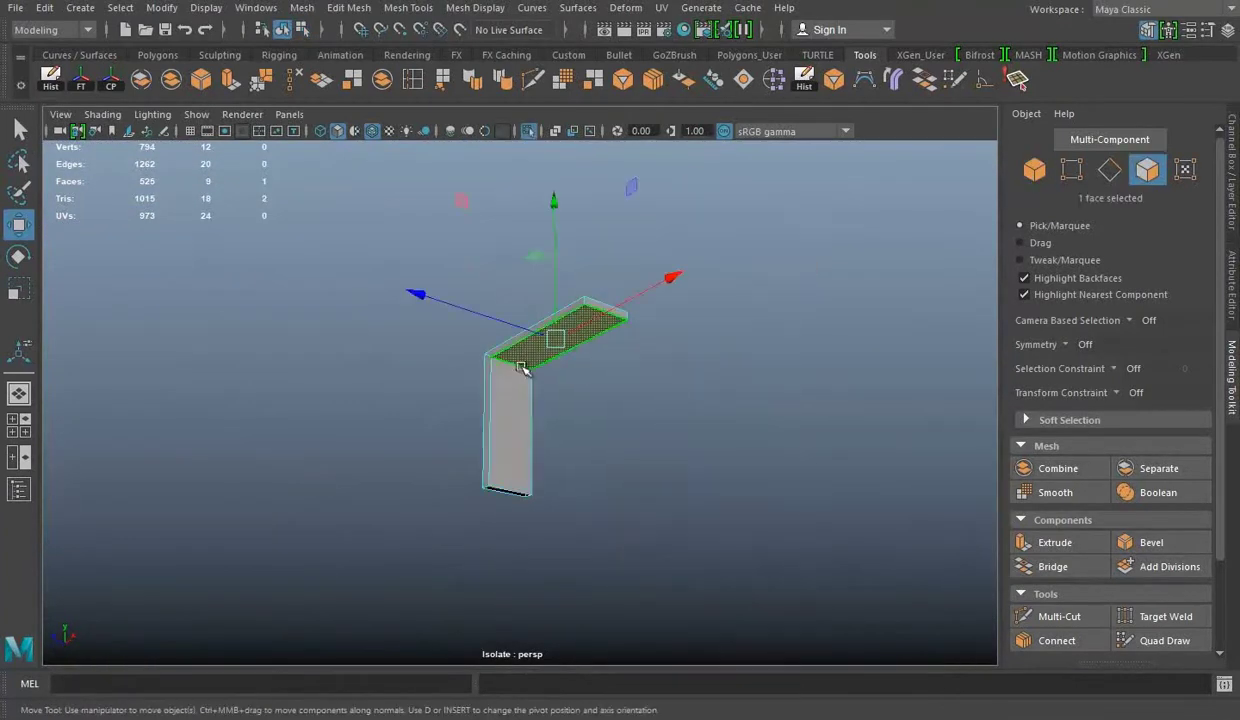
right_click_drag(568, 238, 645, 213)
left_click_drag(645, 213, 613, 401, "alt")
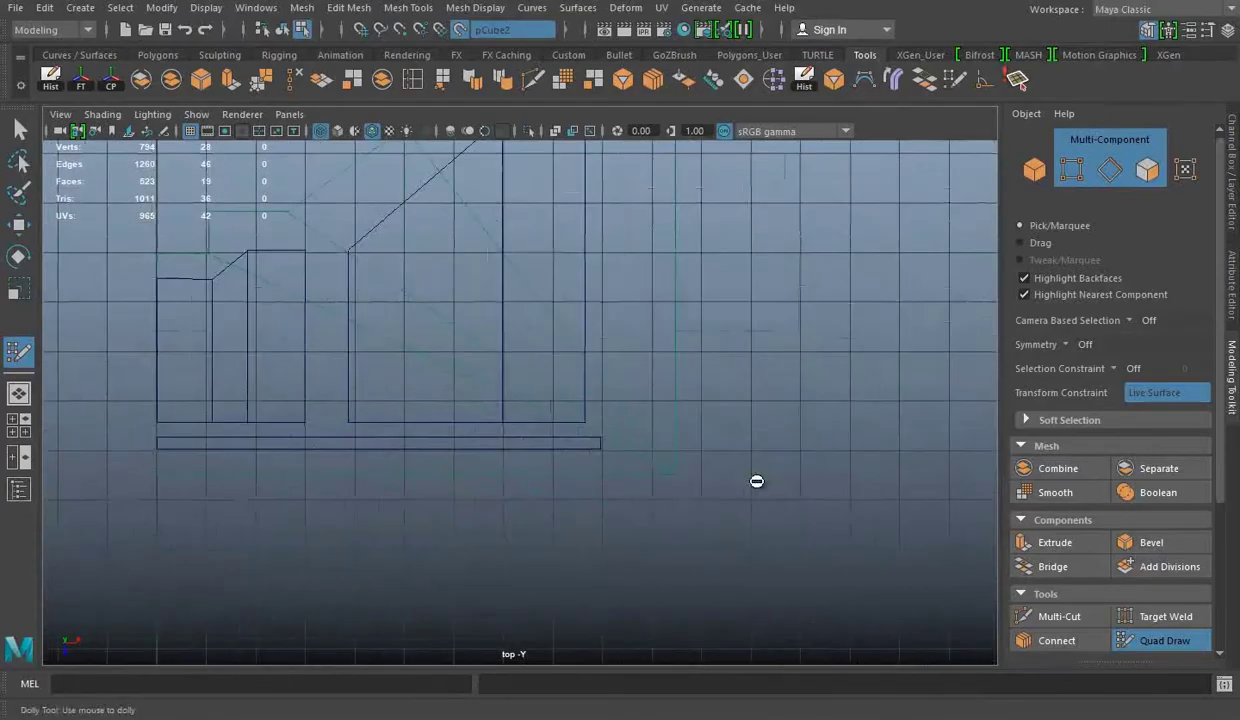
Step: Move and rotate pCube2's end edges to lengthen the side trim, undoing the edge-ring split
key("w")
right_click(734, 300)
left_click_drag(600, 430, 640, 455)
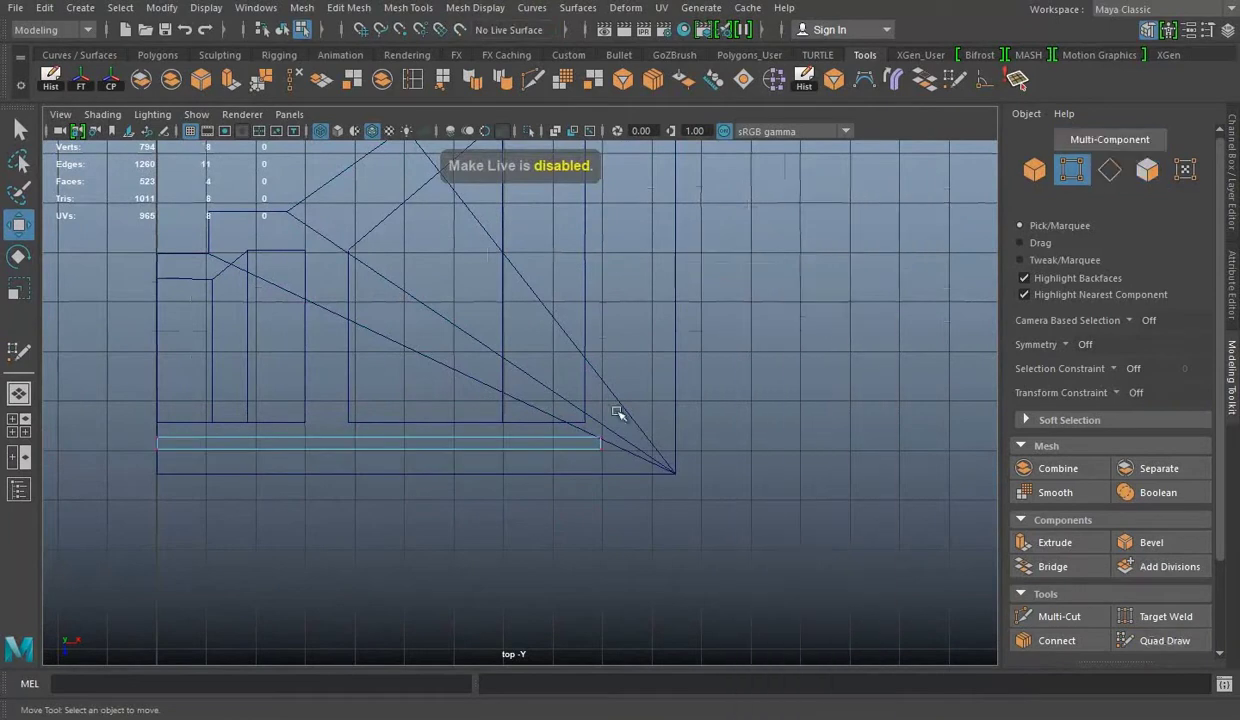
right_click_drag(650, 245, 598, 419)
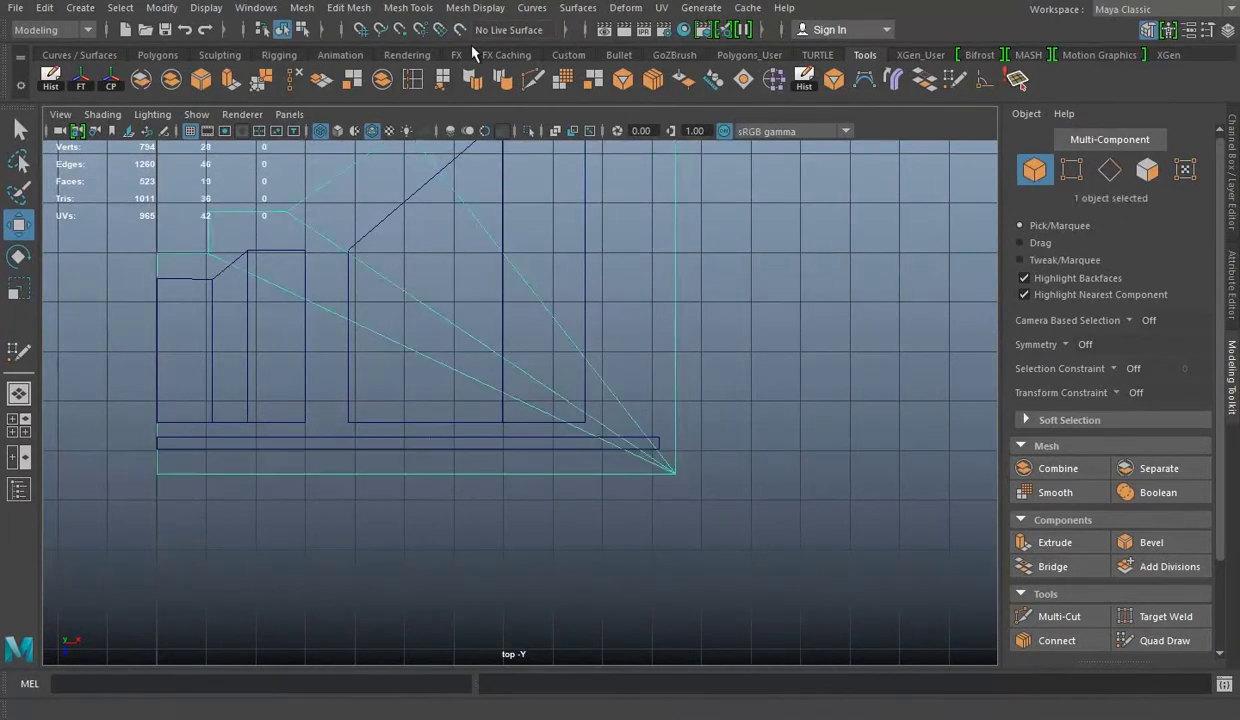
key("y")
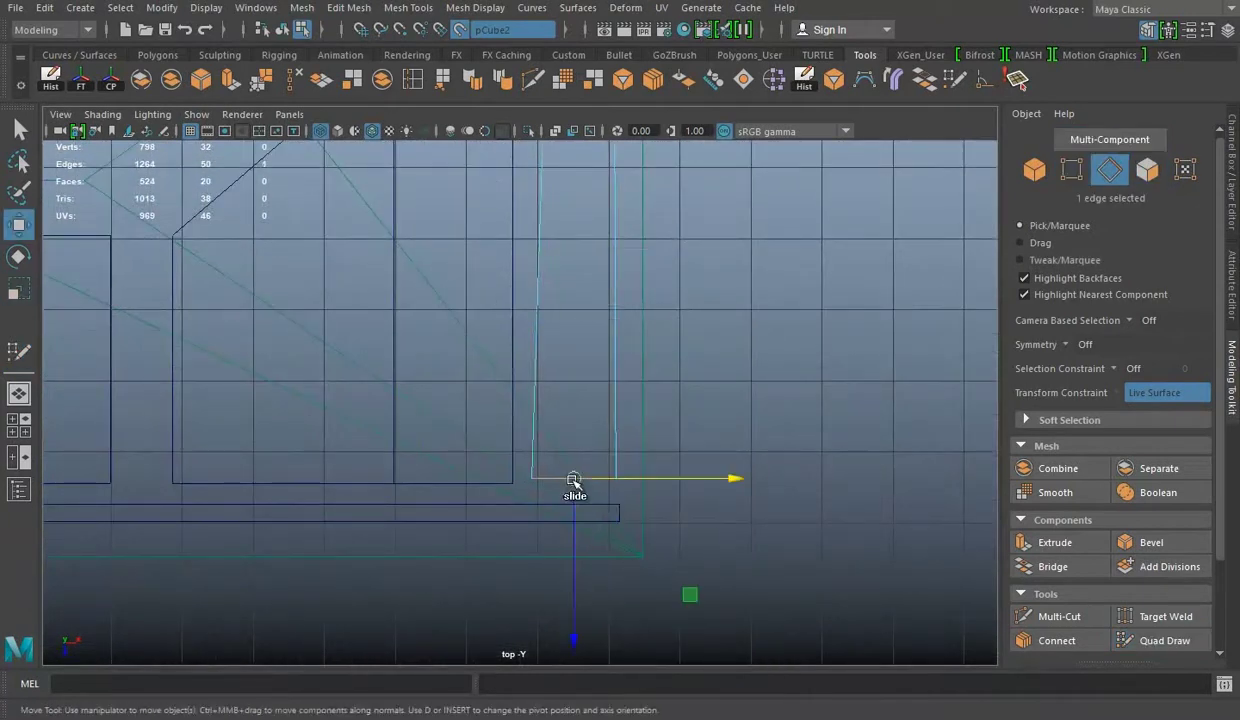
key("e")
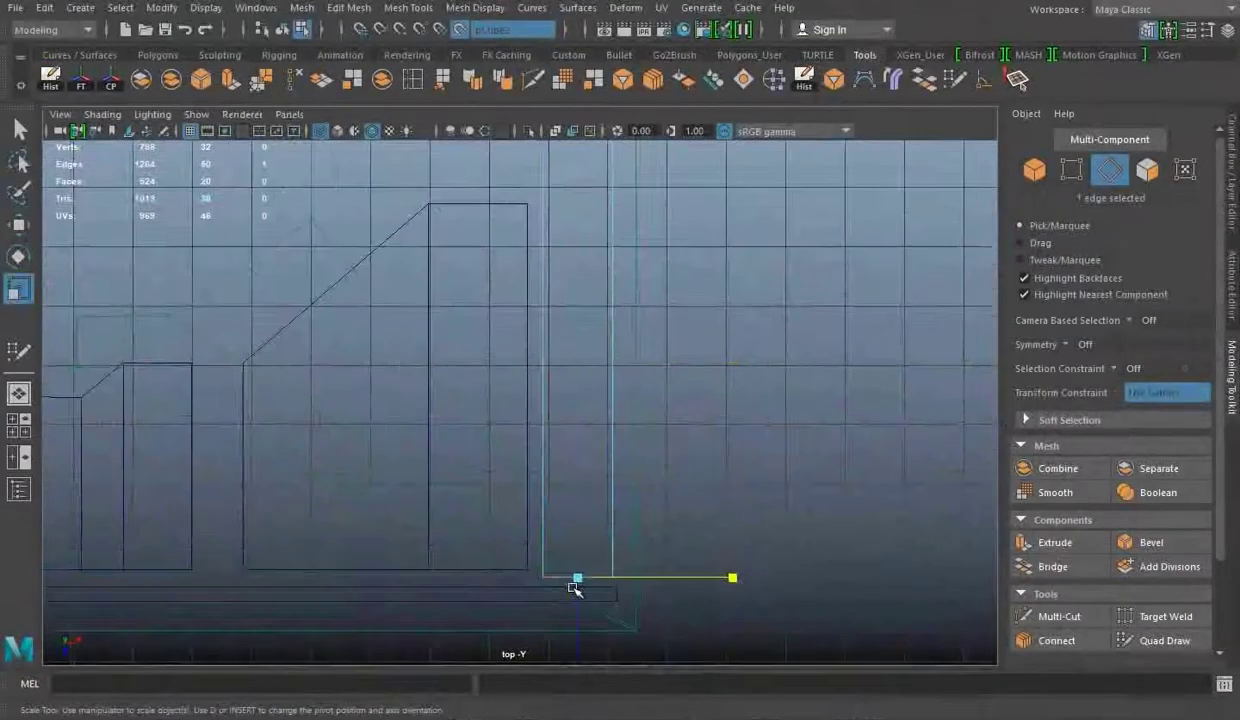
key("w")
scroll(605, 335, "down", 2)
mouse_move(603, 343)
middle_mouse_down("alt")
mouse_move(609, 257)
mouse_move(626, 380)
middle_mouse_up("alt")
scroll(555, 295, "down", 2)
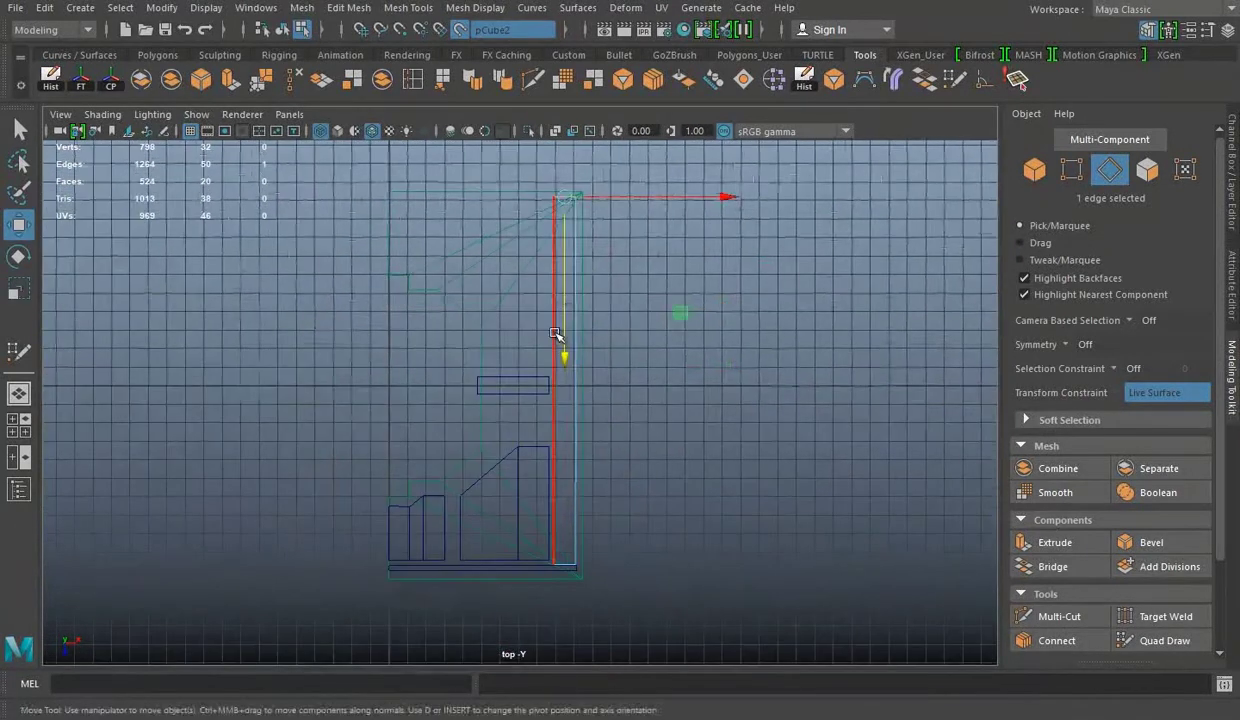
scroll(569, 313, "up", 2)
right_click_drag(631, 245, 709, 213)
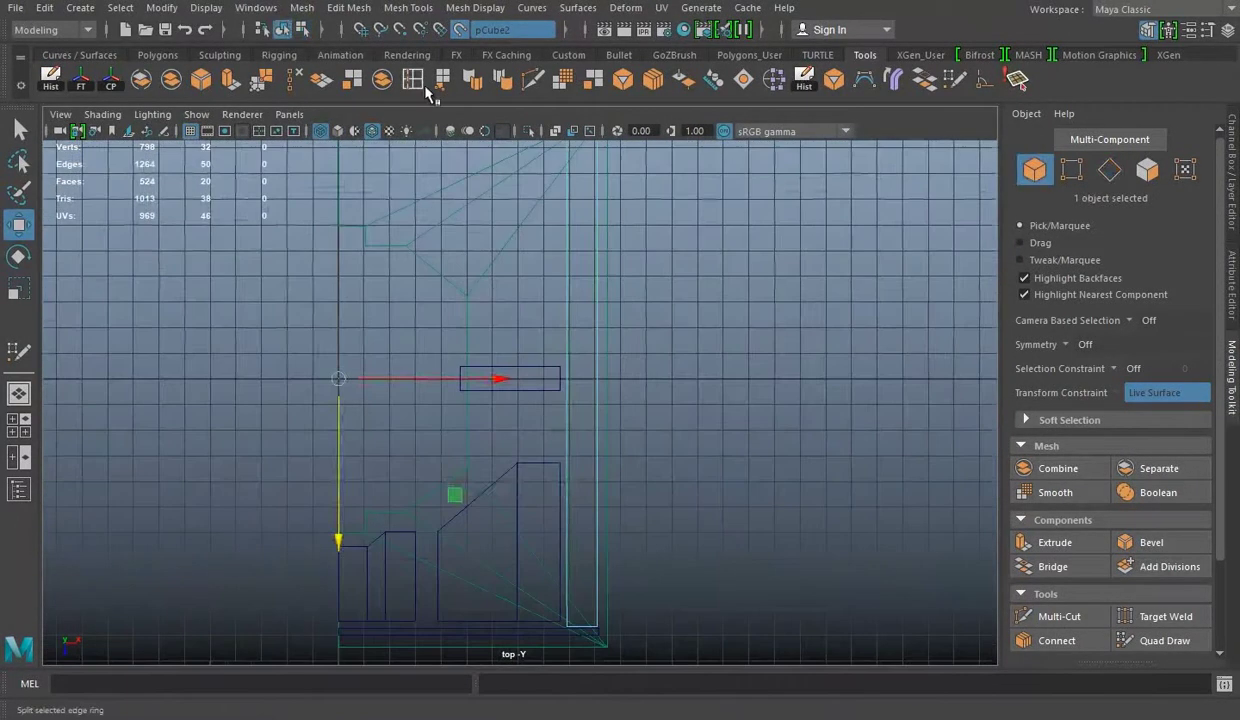
key("ctrl+z")
key("ctrl+z")
key("ctrl+z")
key("ctrl+z")
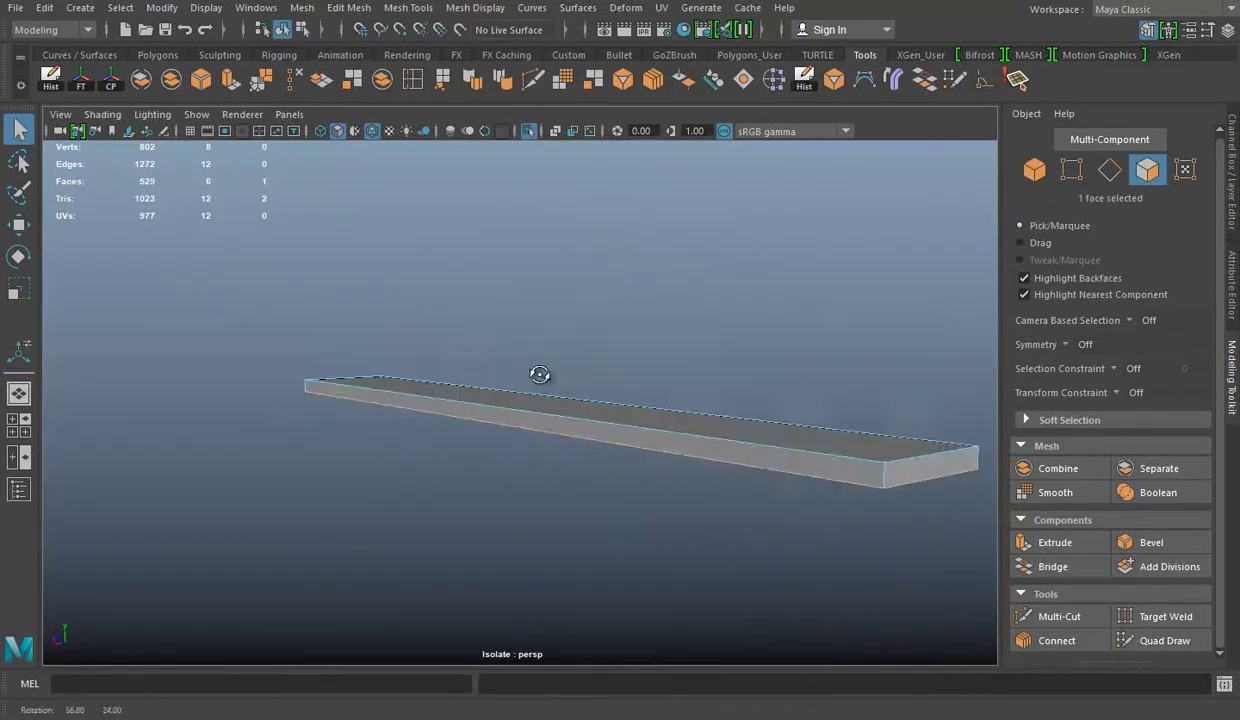
Step: Select the vertices along the trim's end and edge from a near top-down view
left_click_drag(679, 378, 576, 490, "alt")
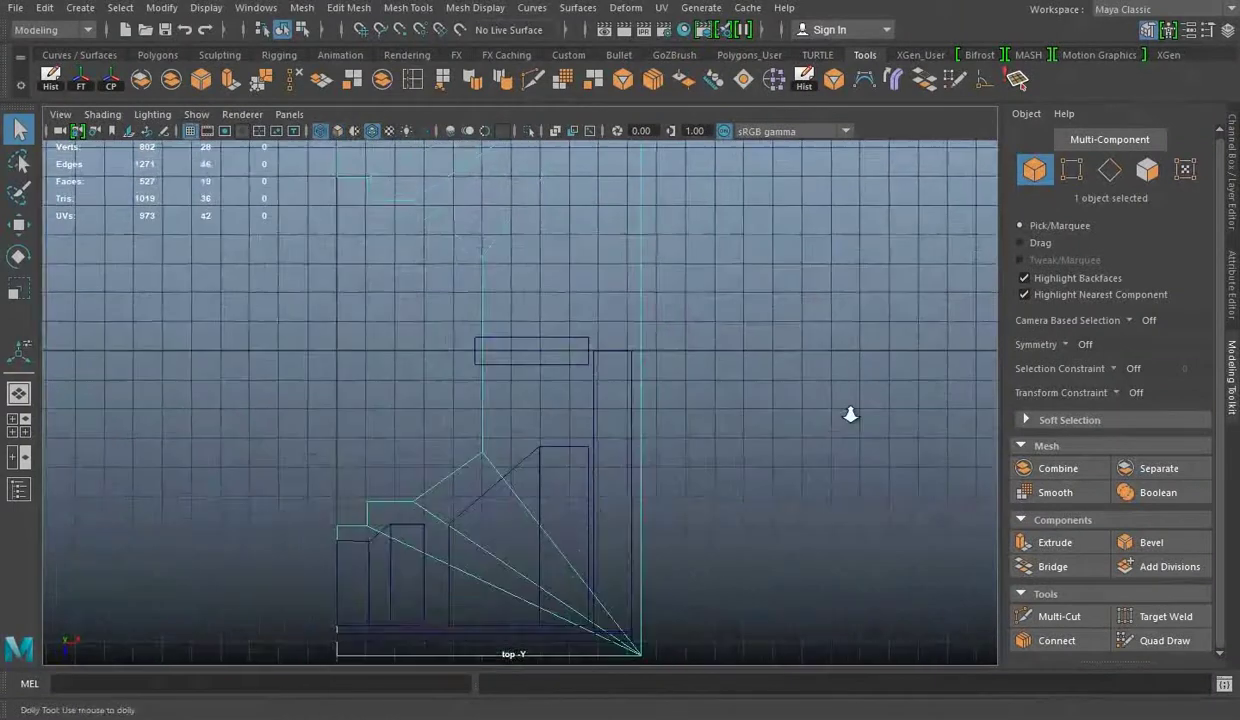
left_click_drag(464, 247, 528, 460)
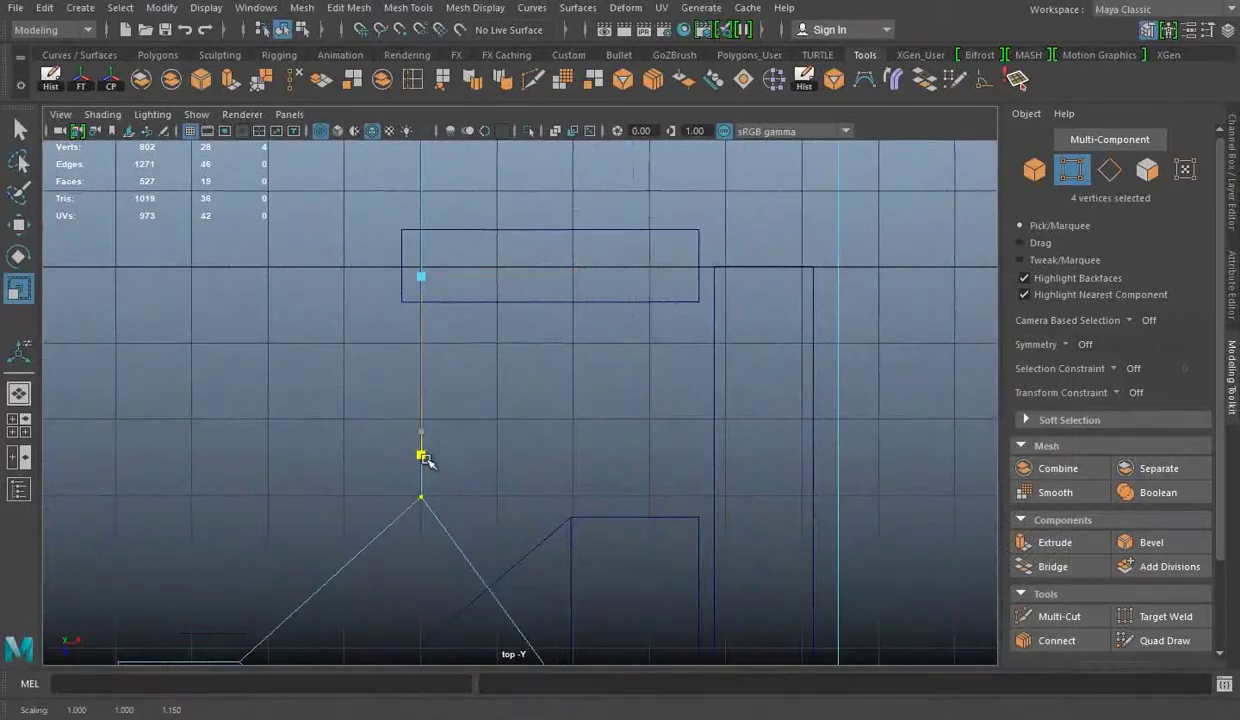
left_click_drag(489, 252, 556, 601)
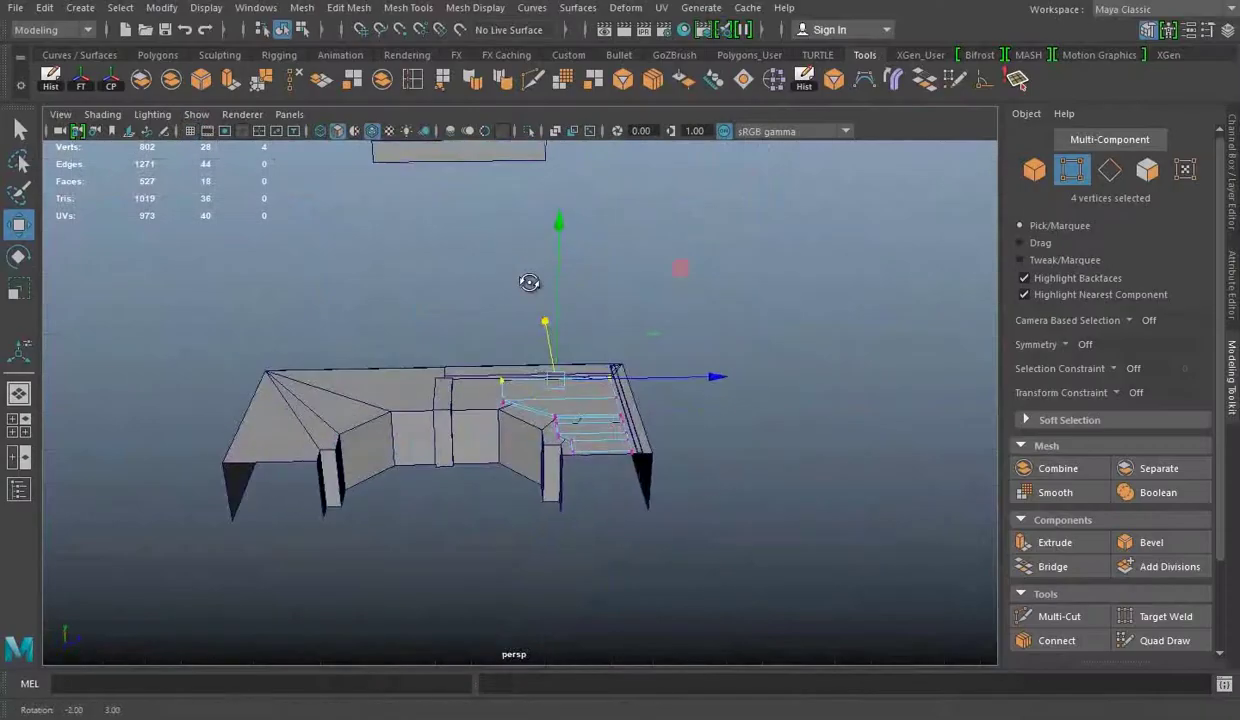
right_click(780, 213)
right_click_drag(780, 240, 865, 188)
mouse_move(865, 188)
left_mouse_down("alt")
mouse_move(521, 310)
mouse_move(457, 282)
mouse_move(728, 255)
mouse_move(505, 316)
mouse_move(556, 299)
left_mouse_up("alt")
mouse_move(556, 299)
right_mouse_down("alt")
mouse_move(769, 457)
mouse_move(415, 358)
right_mouse_up("alt")
Step: Multi-cut new edges across the top plates and delete two unwanted edges
key("F10")
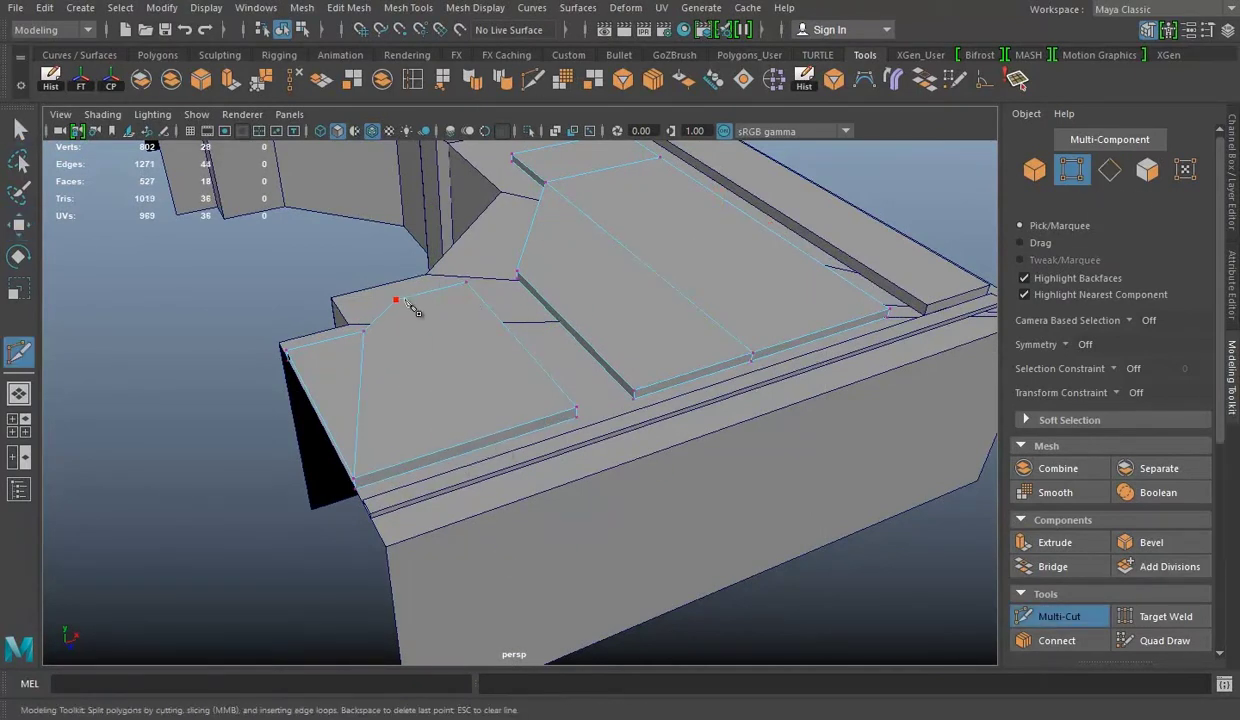
left_click(573, 410)
left_click_drag(573, 410, 451, 368, "alt")
key("w")
mouse_move(581, 359)
left_mouse_down("alt")
mouse_move(614, 313)
mouse_move(505, 402)
mouse_move(686, 349)
left_mouse_up("alt")
key("q")
key("Delete")
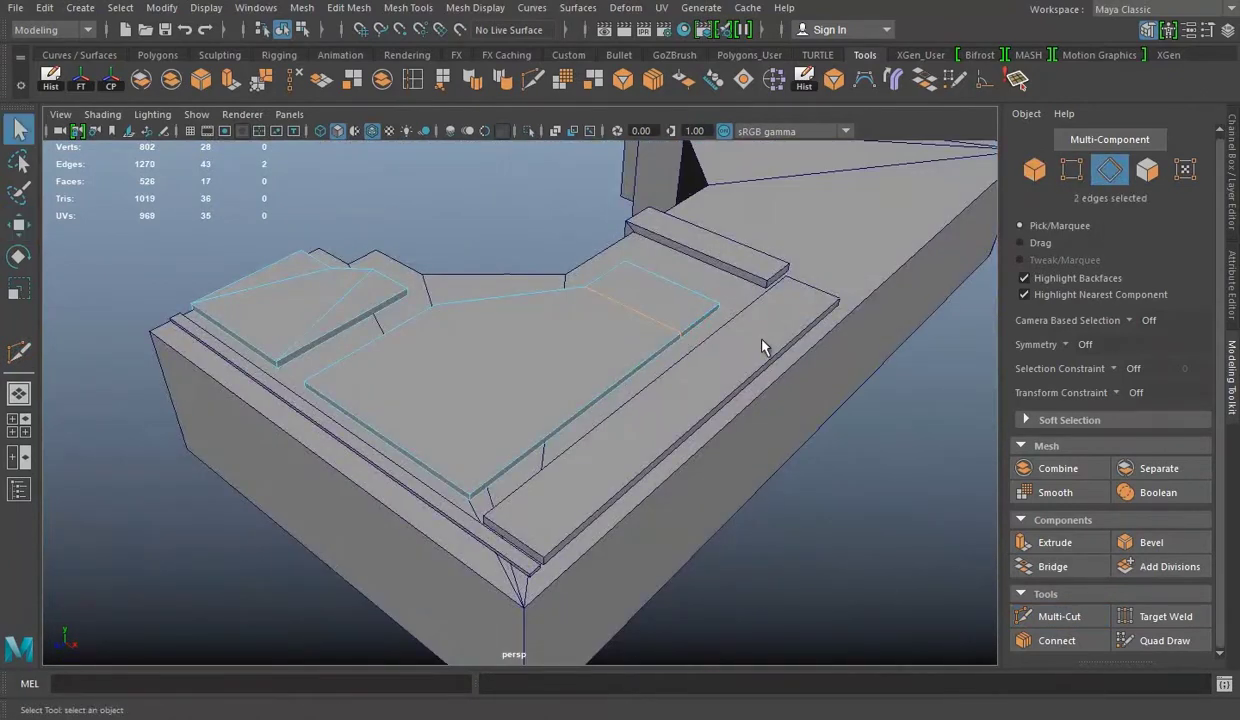
left_click(470, 494)
mouse_move(478, 497)
left_mouse_down("alt")
mouse_move(592, 296)
mouse_move(573, 351)
mouse_move(449, 313)
left_mouse_up("alt")
key("w")
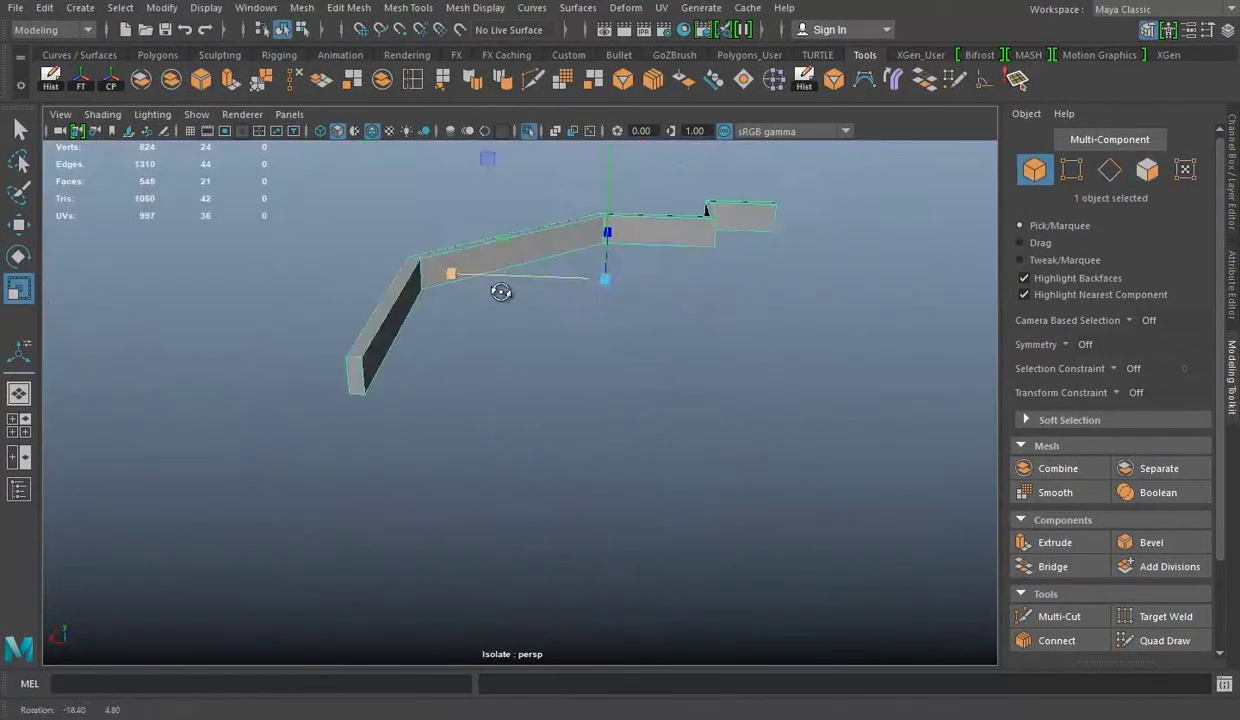
Step: Insert a horizontal edge loop near the top of the second panel block
left_click_drag(617, 358, 485, 277, "alt")
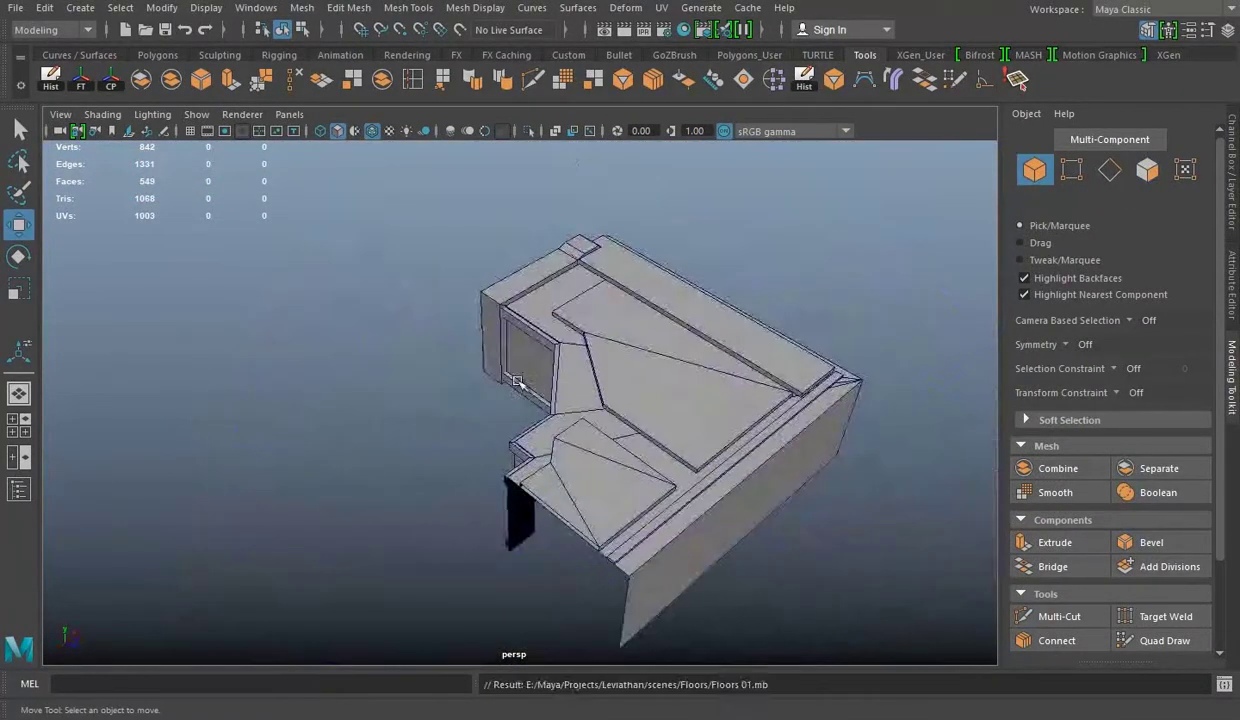
left_click_drag(600, 460, 659, 471, "alt")
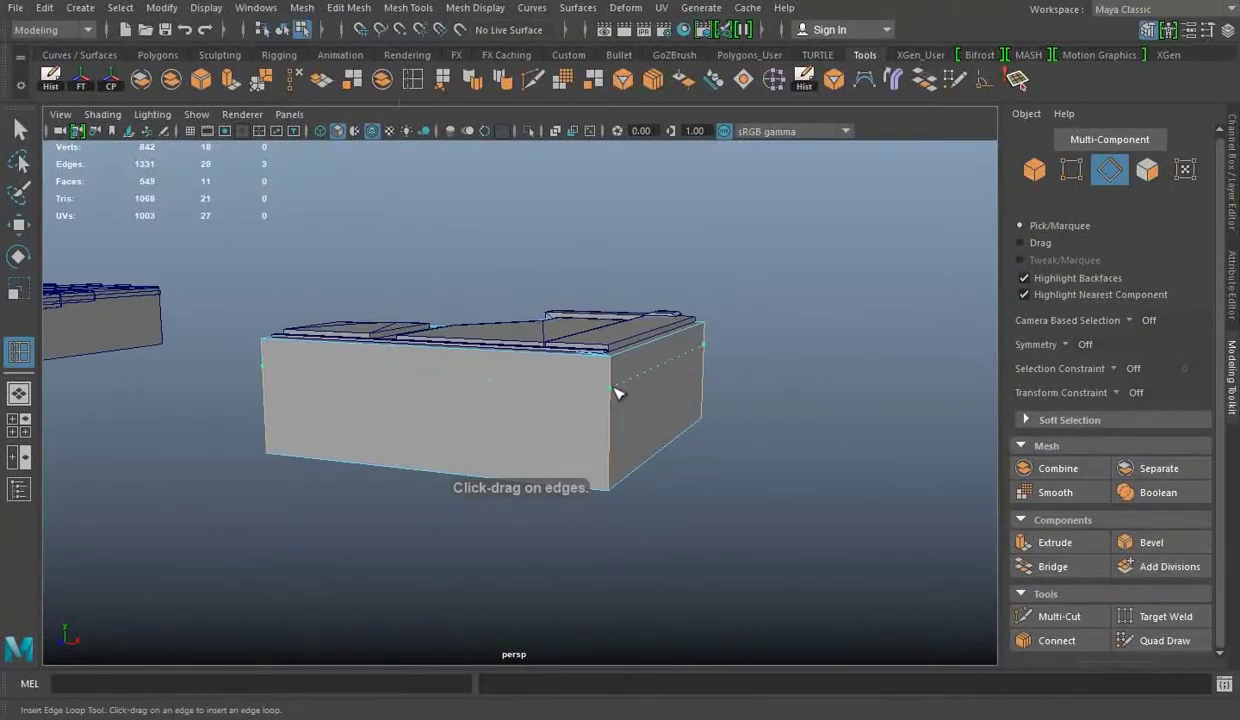
left_click(301, 7)
left_click(408, 384)
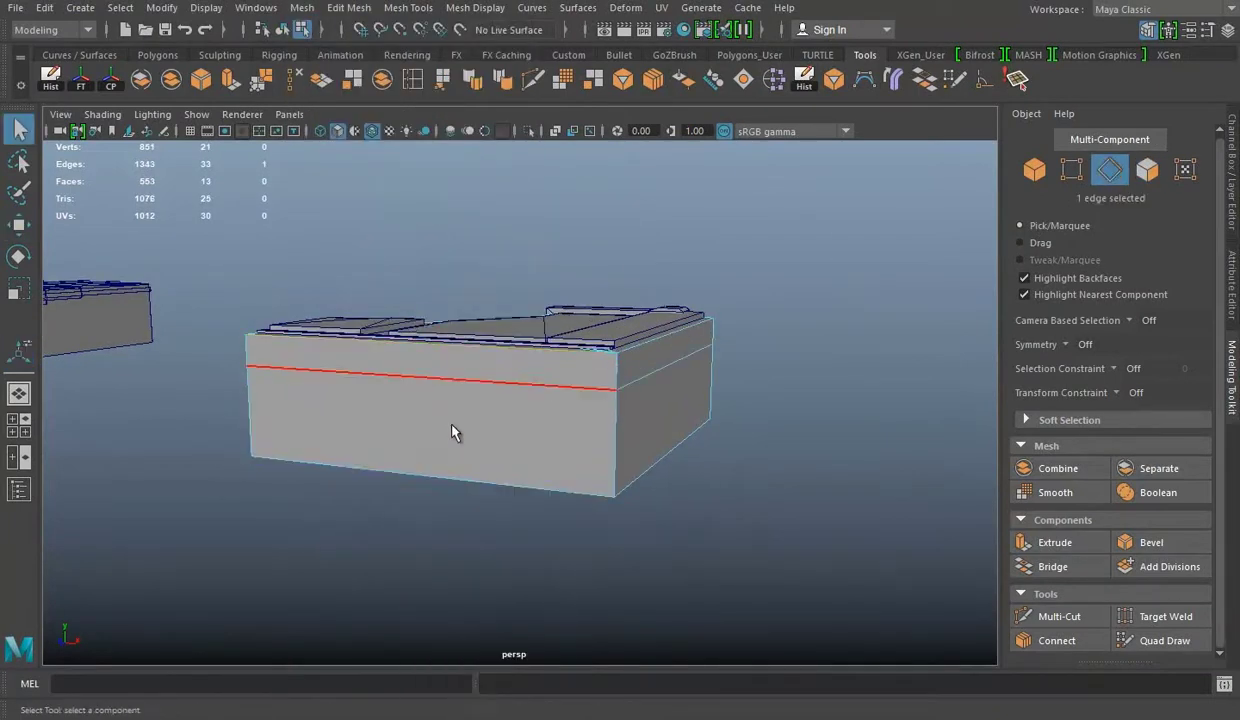
right_click_drag(553, 238, 648, 213)
left_click_drag(600, 300, 501, 514, "alt")
Step: Extrude the upper faces and pull them outward into a wide base slab
key("w")
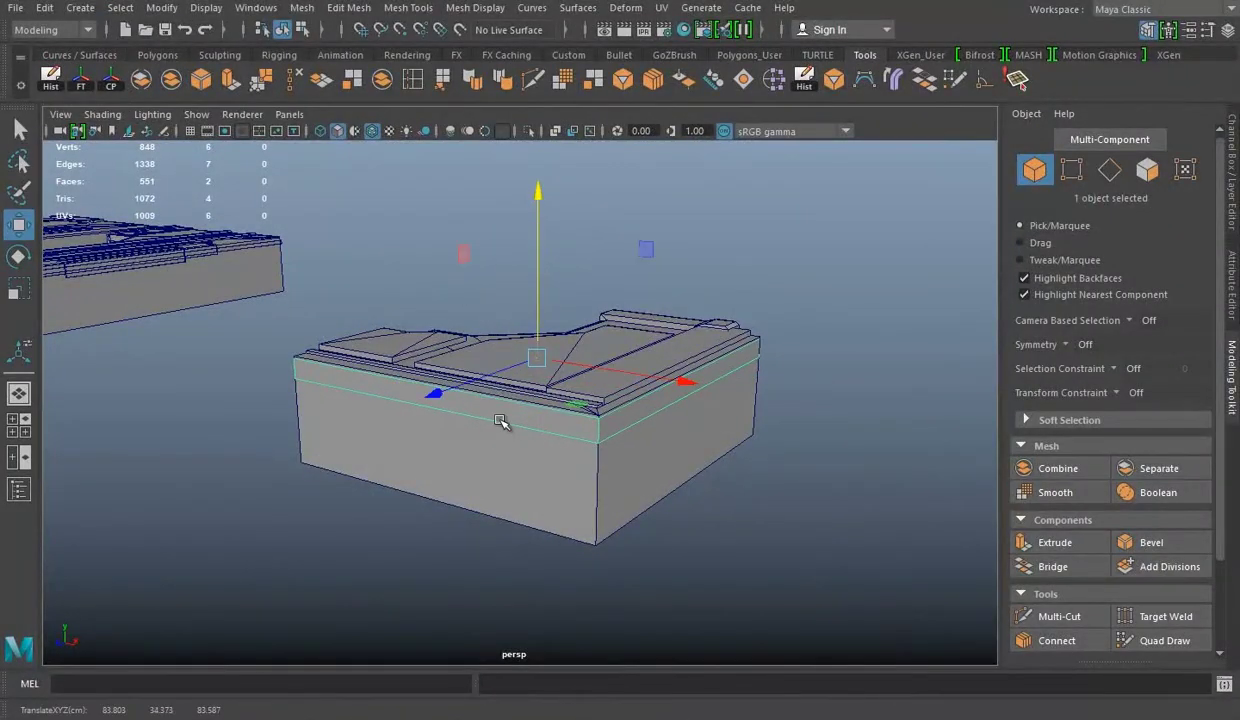
key("space")
key("space")
left_click_drag(725, 443, 732, 429)
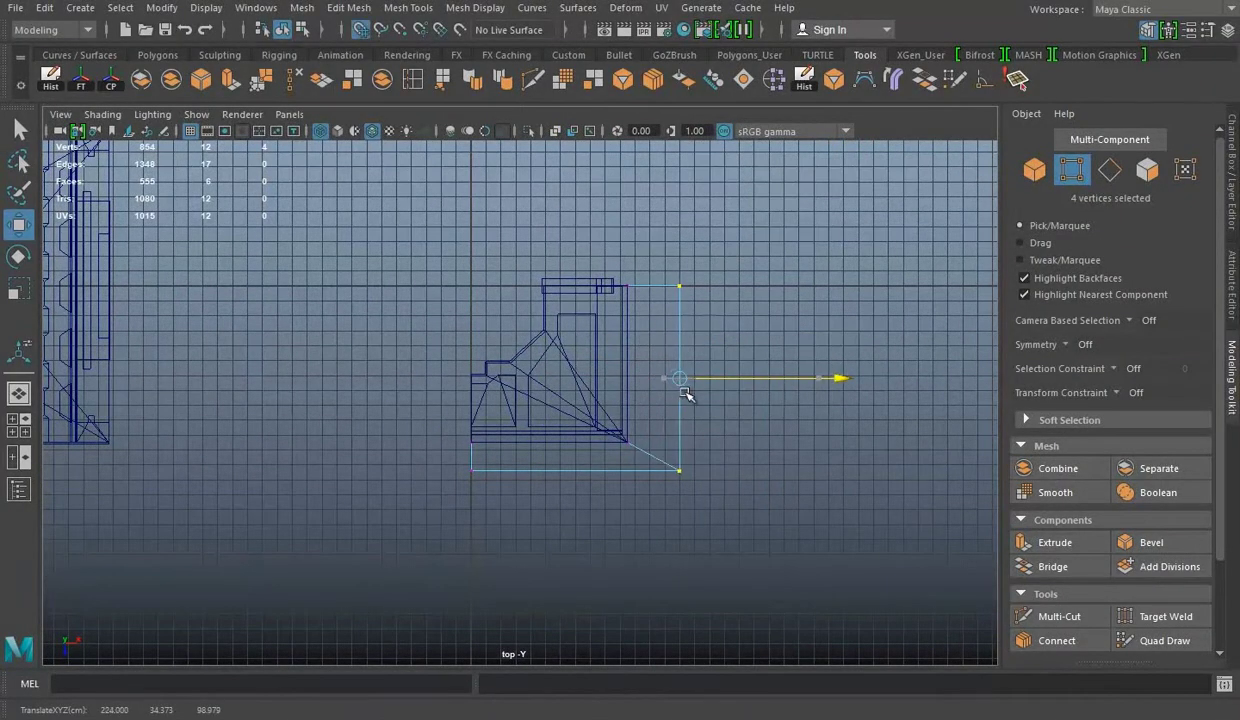
Step: Pull the bottom-edge vertices up, then make polySurface104 a live surface in top view
left_click_drag(578, 553, 590, 483)
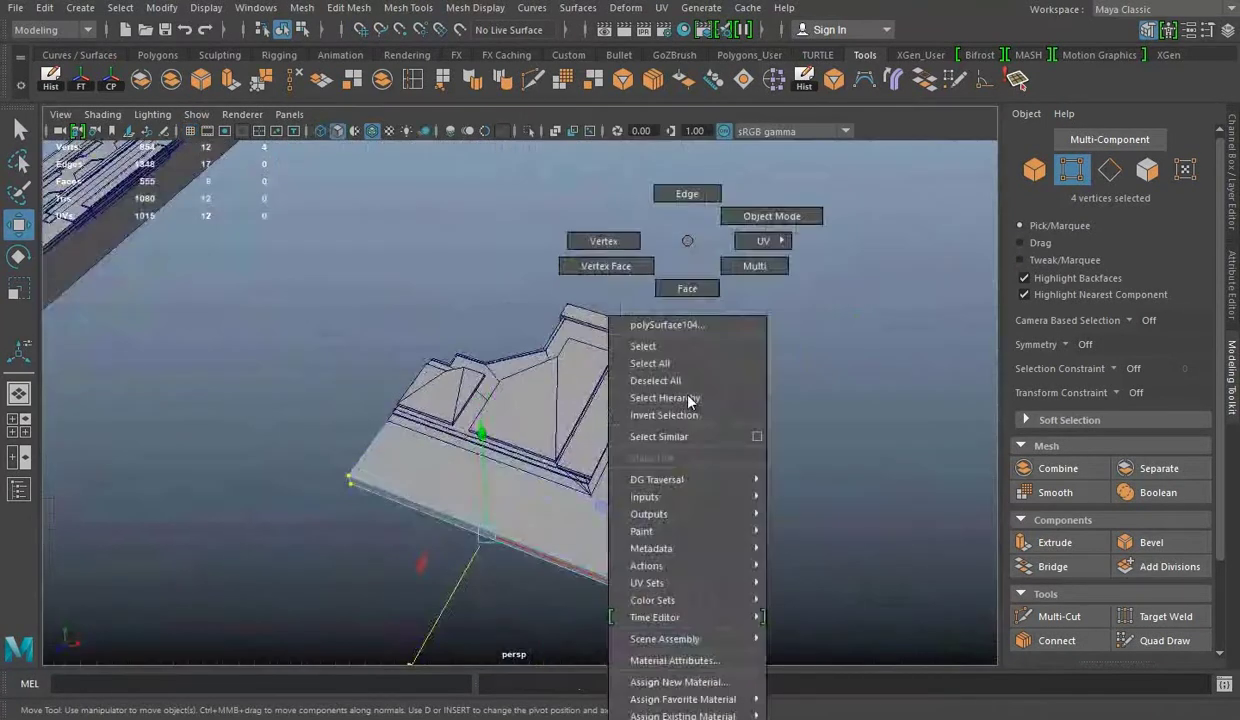
left_click_drag(580, 333, 510, 263, "alt")
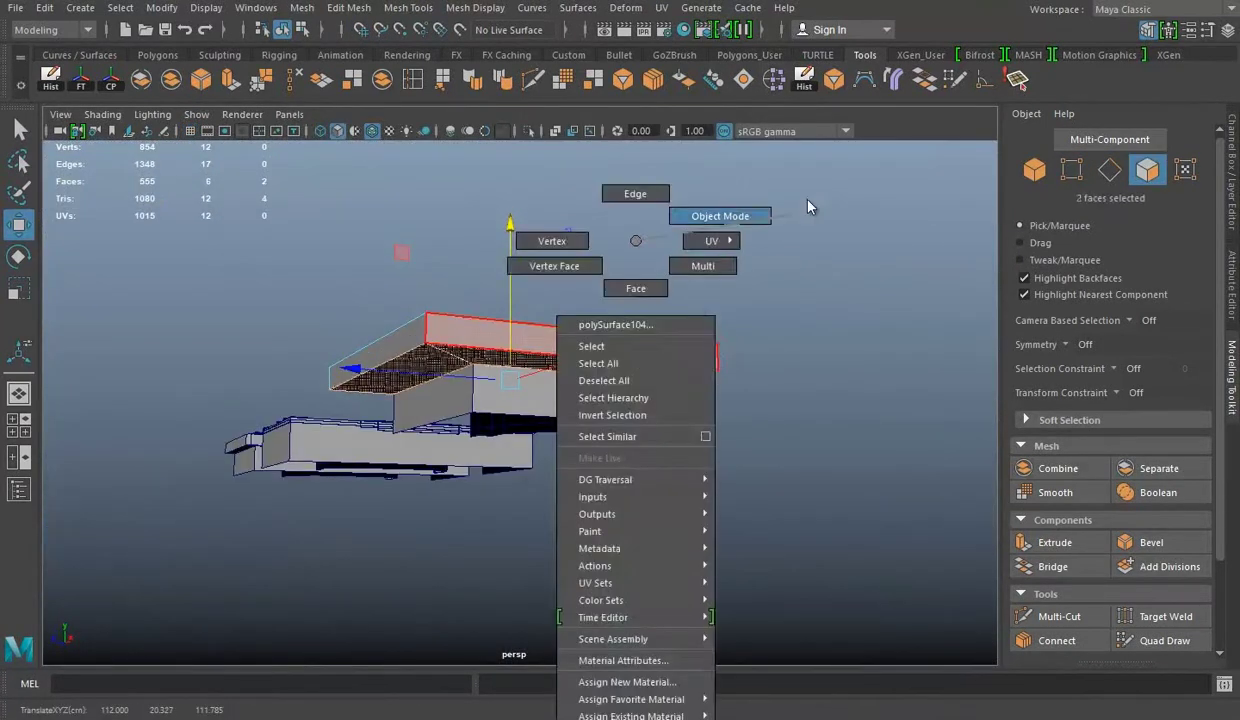
right_click_drag(637, 360, 728, 213)
mouse_move(656, 429)
left_mouse_down("alt")
mouse_move(645, 399)
mouse_move(656, 404)
mouse_move(681, 374)
left_mouse_up("alt")
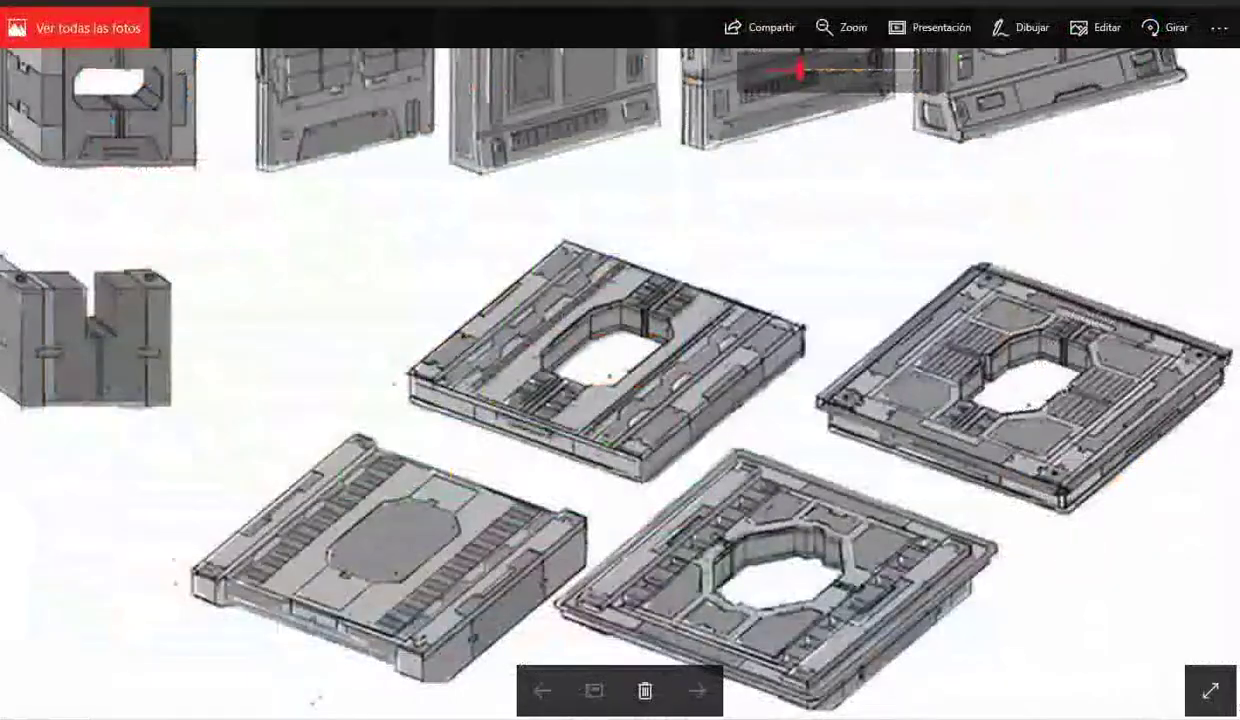
key("ctrl+l")
key("space")
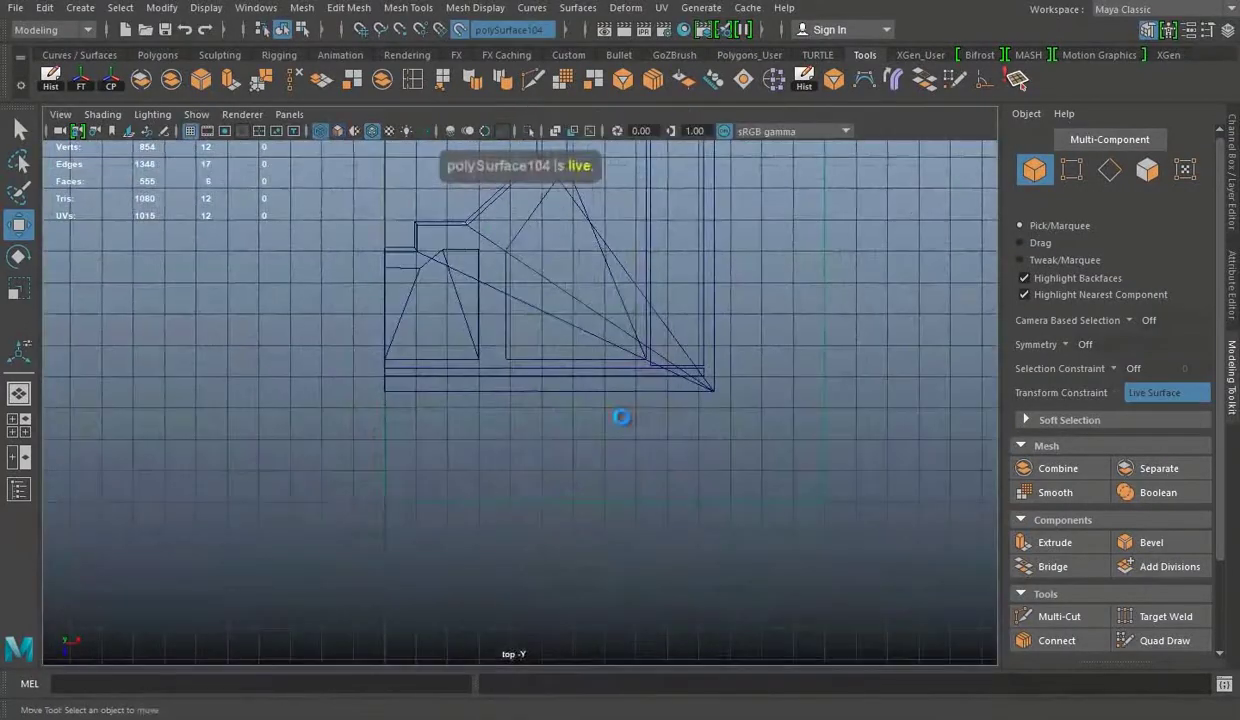
Step: Quad-draw a rectangular face along the panel's front edge, test-extrude it, then remove the extra face
key("ctrl+q")
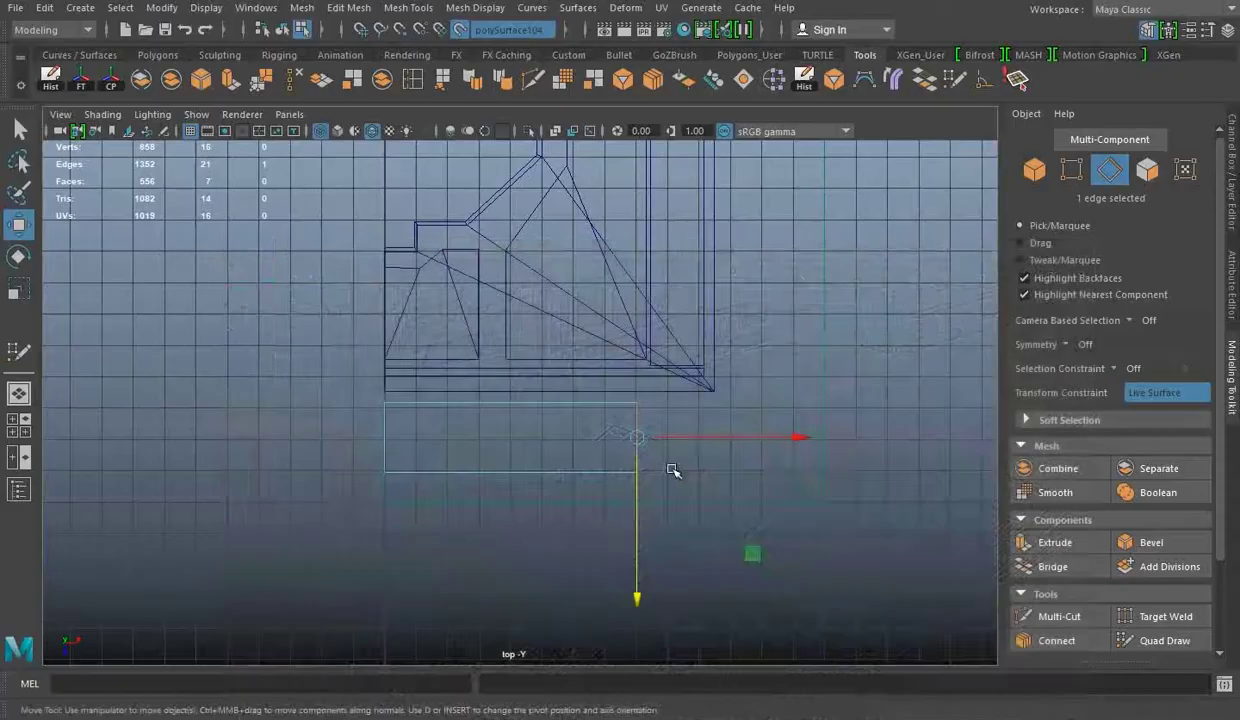
key("space")
left_click_drag(573, 424, 590, 305, "alt")
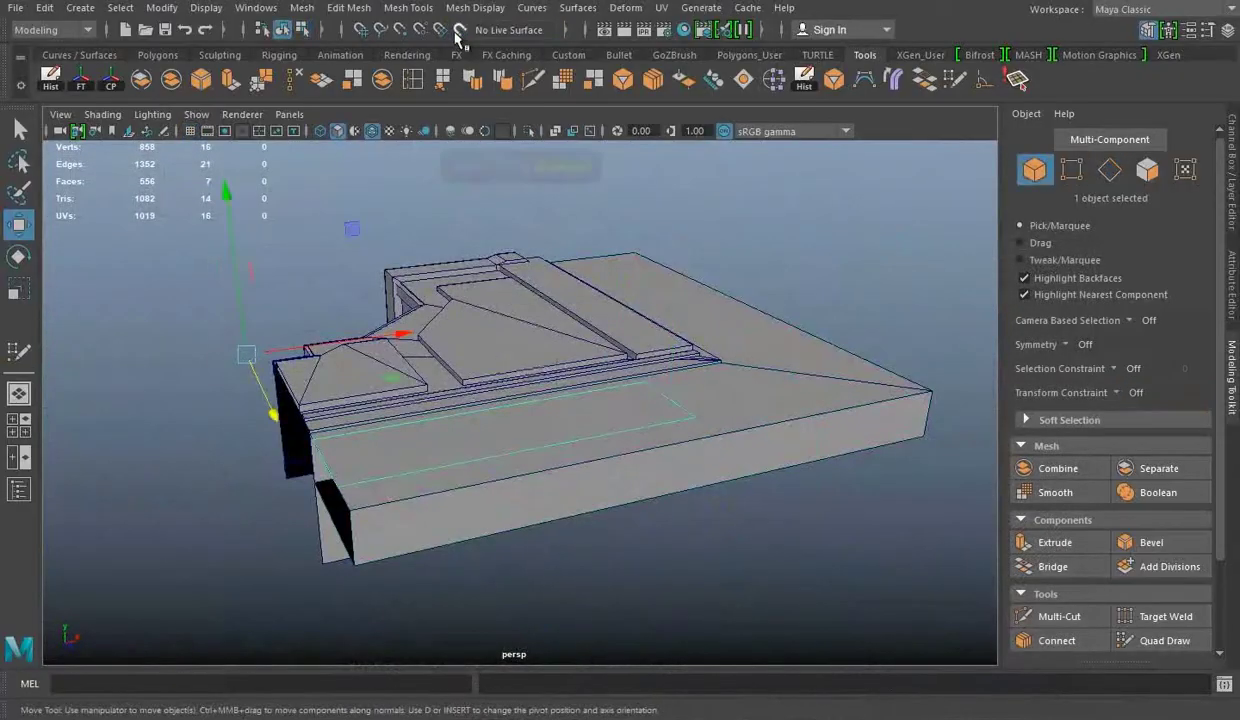
key("ctrl+e")
left_click_drag(465, 447, 760, 390, "alt")
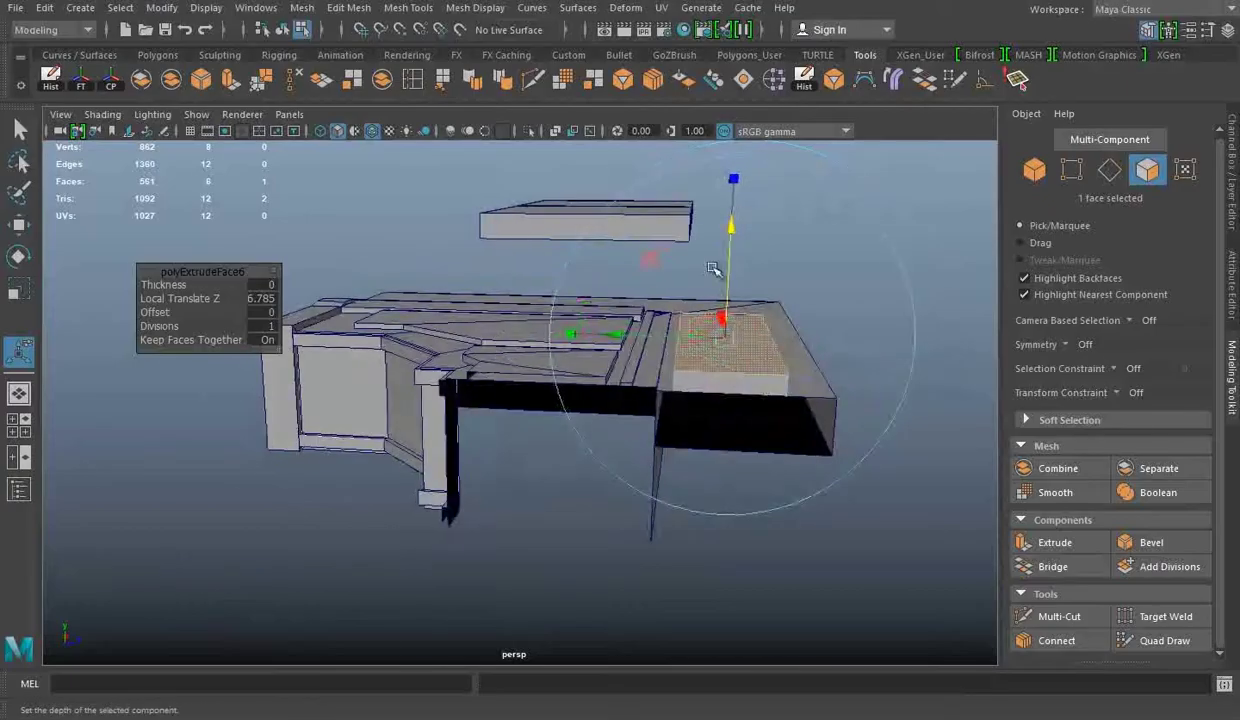
key("Delete")
left_click(531, 131)
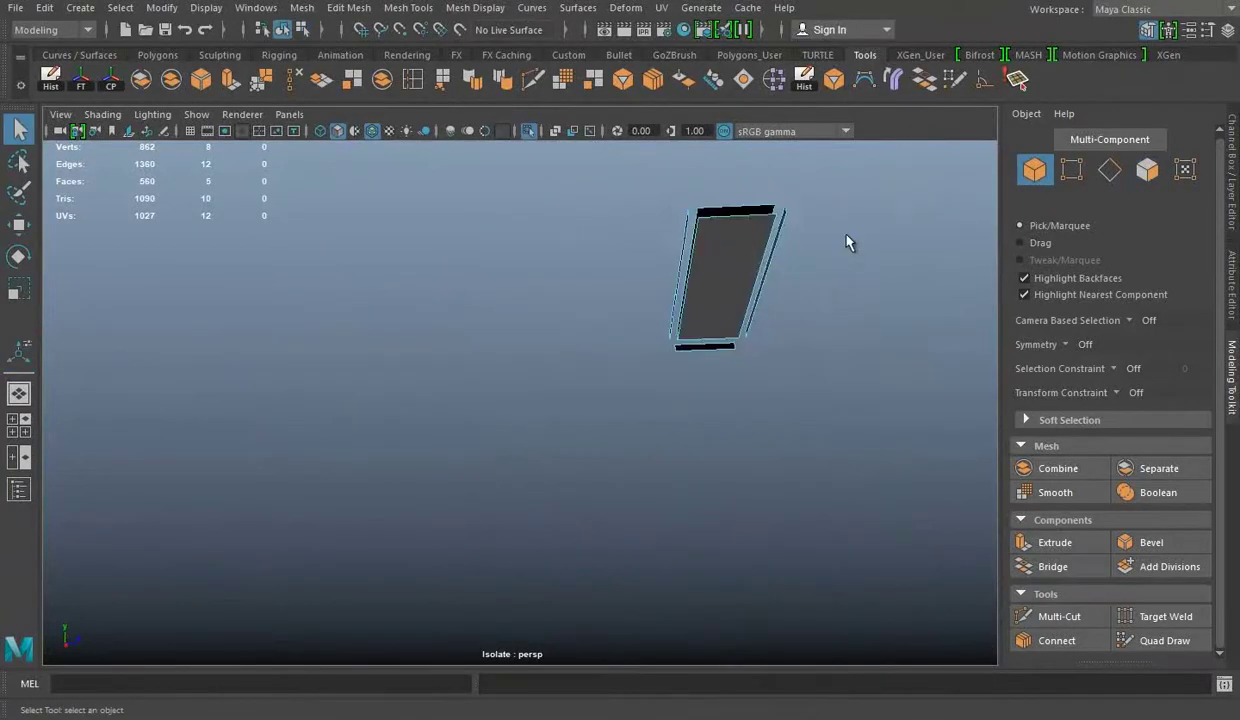
left_click(533, 131)
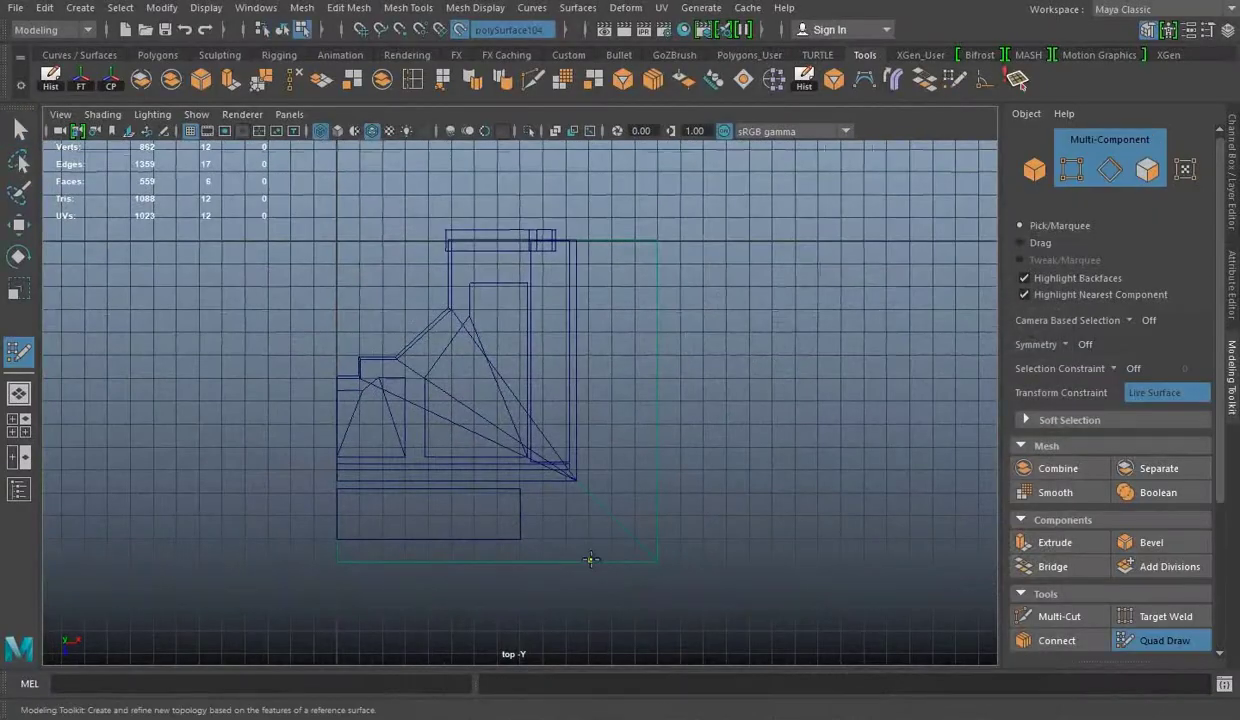
Step: Draw a tall rectangle along the plate's right edge and extrude it upward into a thick slab
middle_click_drag(669, 548, 688, 667, "alt")
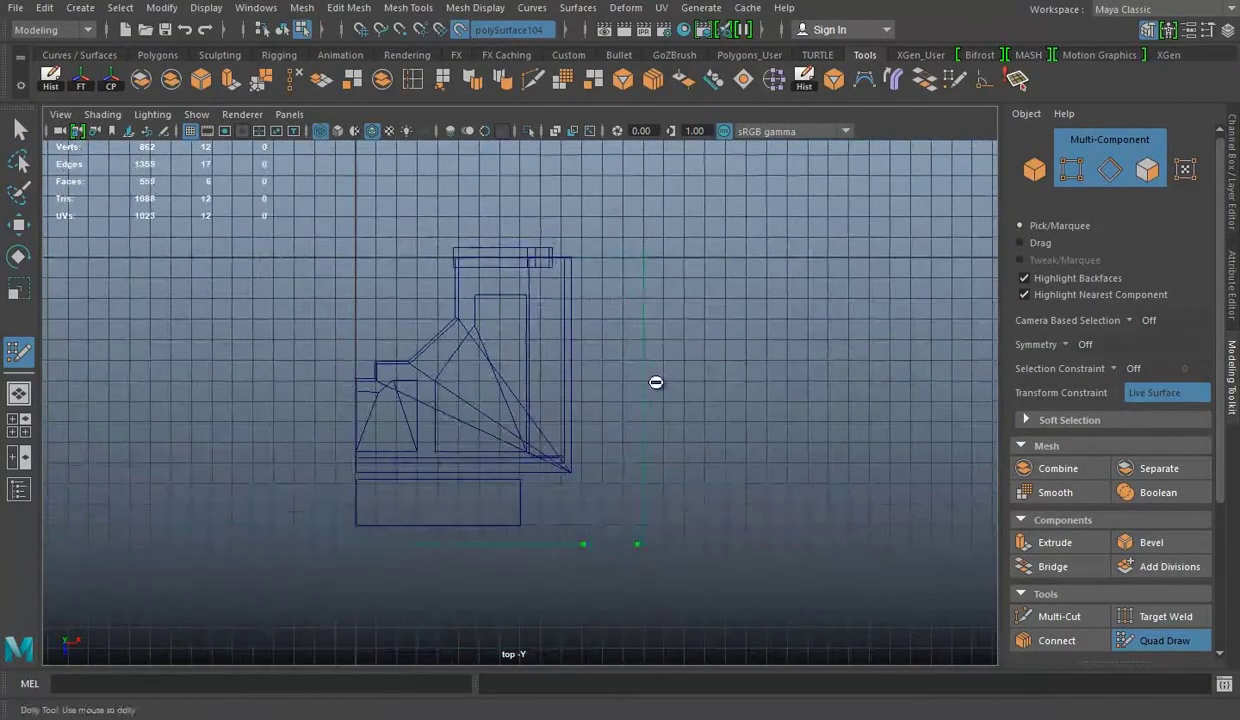
middle_click_drag(621, 425, 613, 295, "alt")
right_click_drag(706, 241, 714, 194)
left_click(579, 370)
key("r")
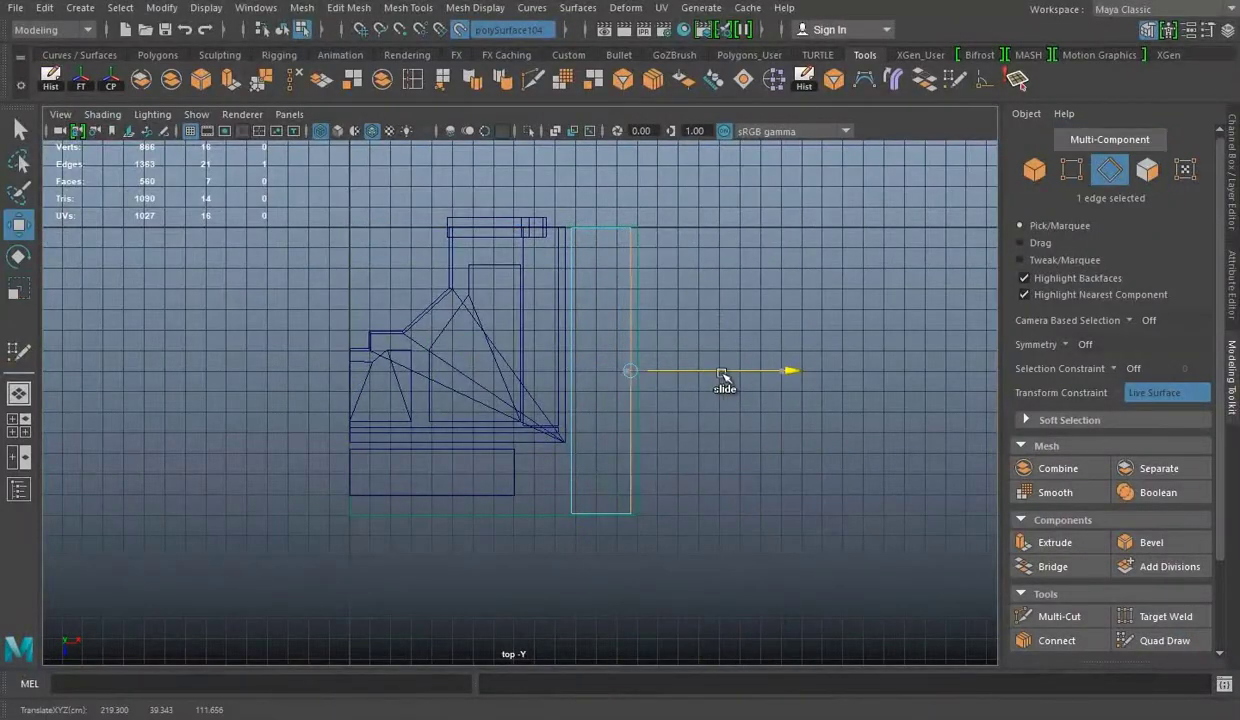
middle_click_drag(612, 429, 606, 384, "alt")
key("w")
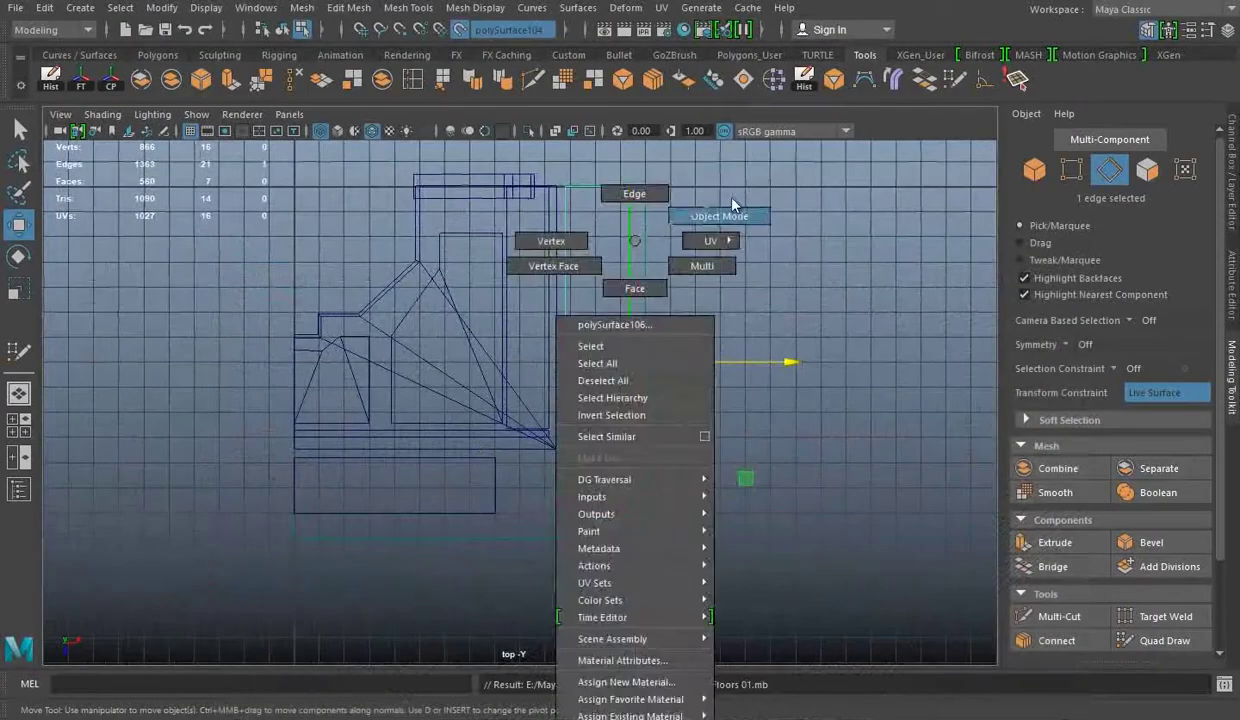
left_click_drag(708, 191, 697, 351, "alt")
key("ctrl+e")
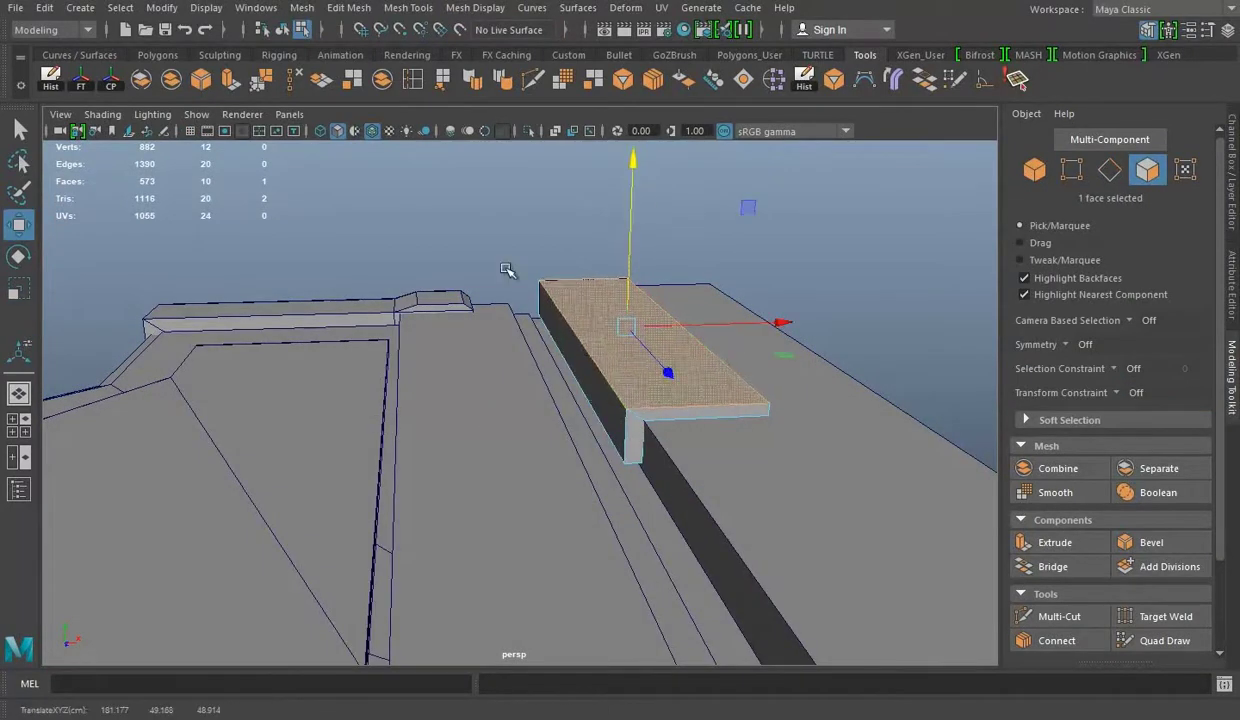
Step: Isolate the thick underside slab and orbit around it to inspect its lower corner
key("w")
left_click_drag(642, 205, 452, 480, "alt")
left_click(527, 131)
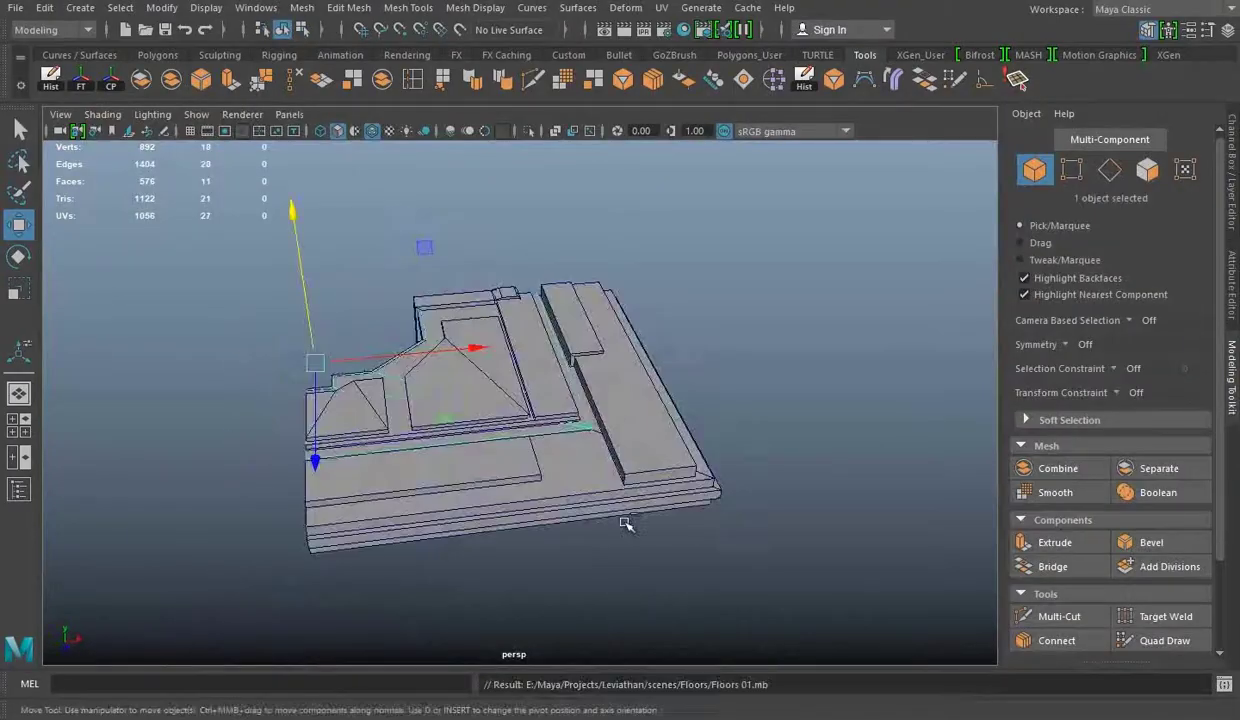
left_click_drag(625, 523, 758, 493, "alt")
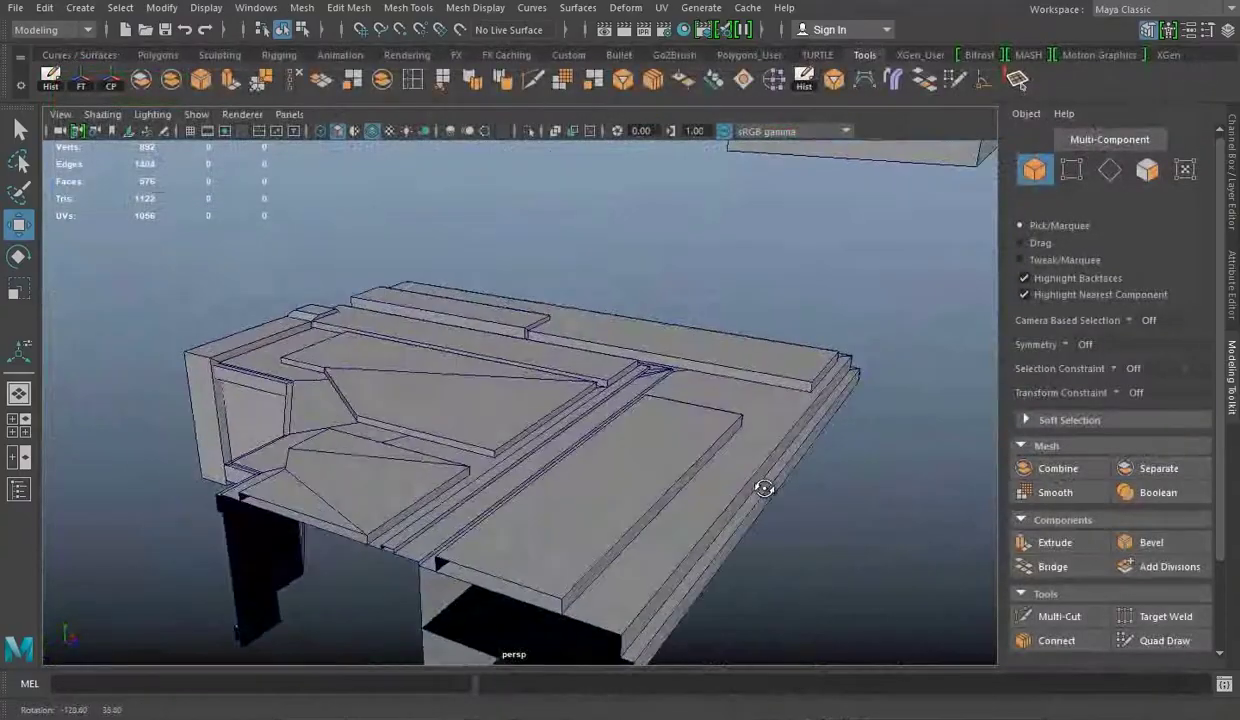
left_click_drag(764, 488, 493, 487, "alt")
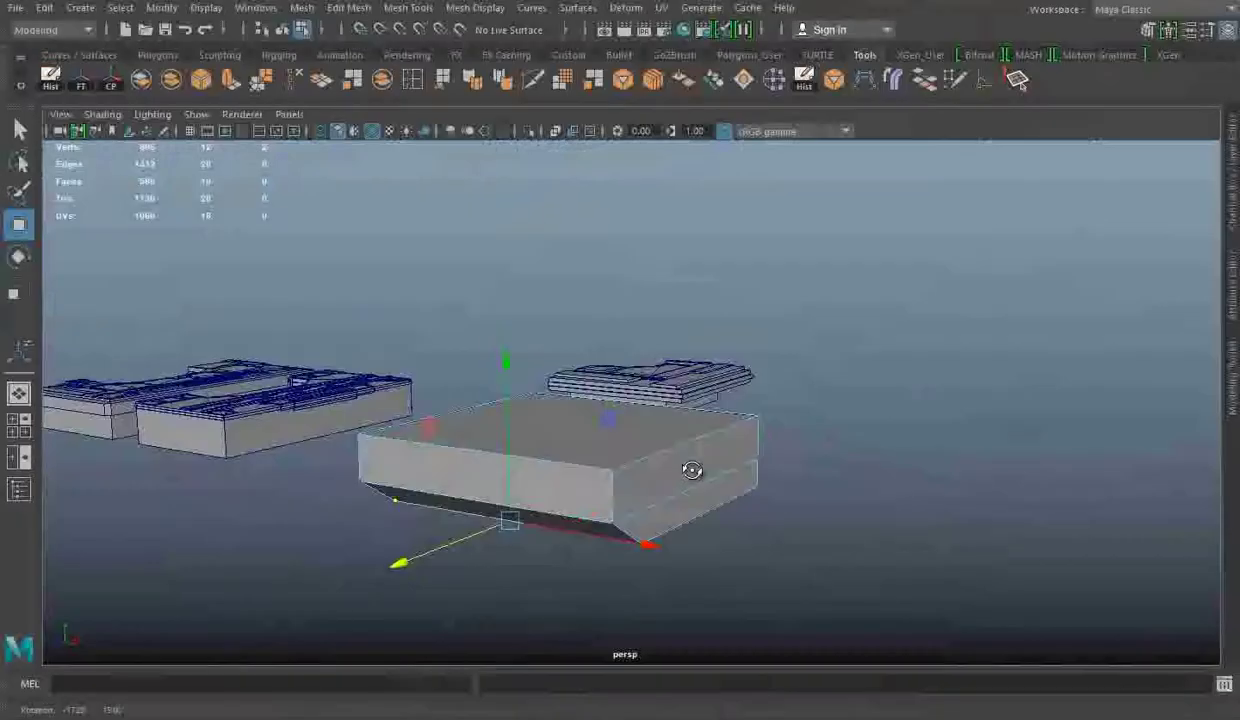
Step: Scale the chamfered box pCube3 narrower along X and undo the extra edge ring split
left_click_drag(692, 470, 814, 302, "alt")
key("r")
left_click_drag(736, 454, 627, 457)
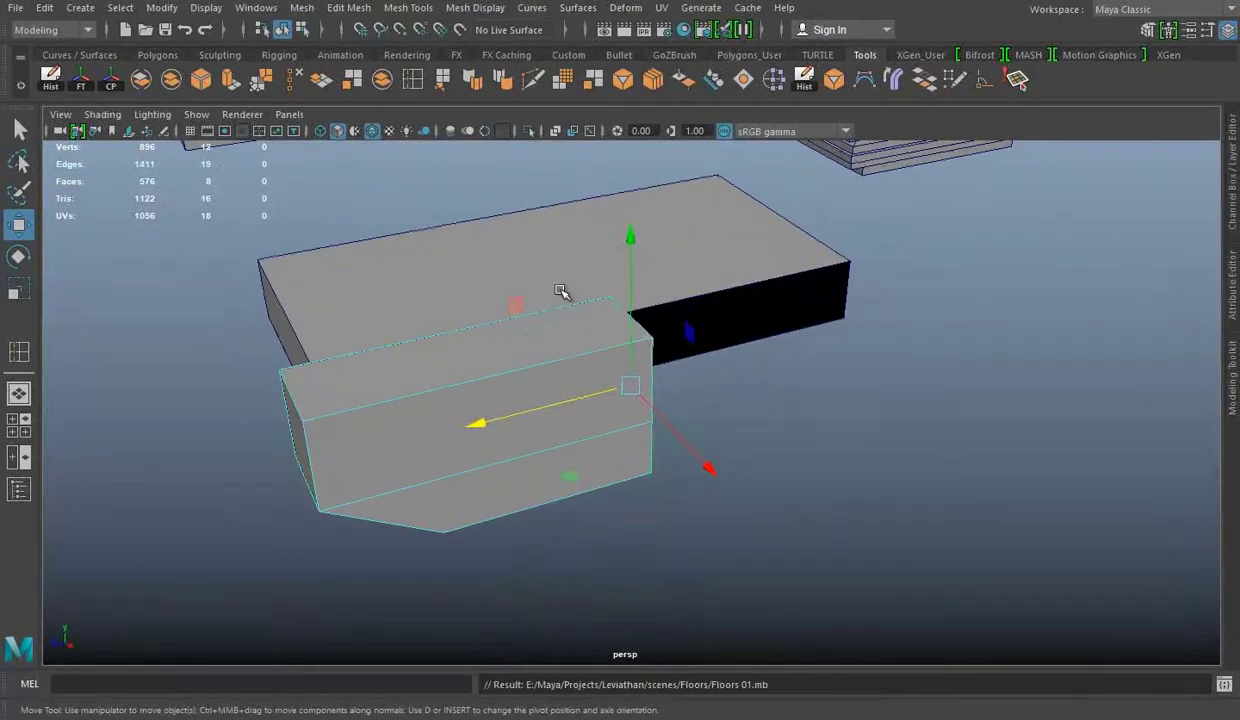
right_click(747, 241)
key("ctrl+z")
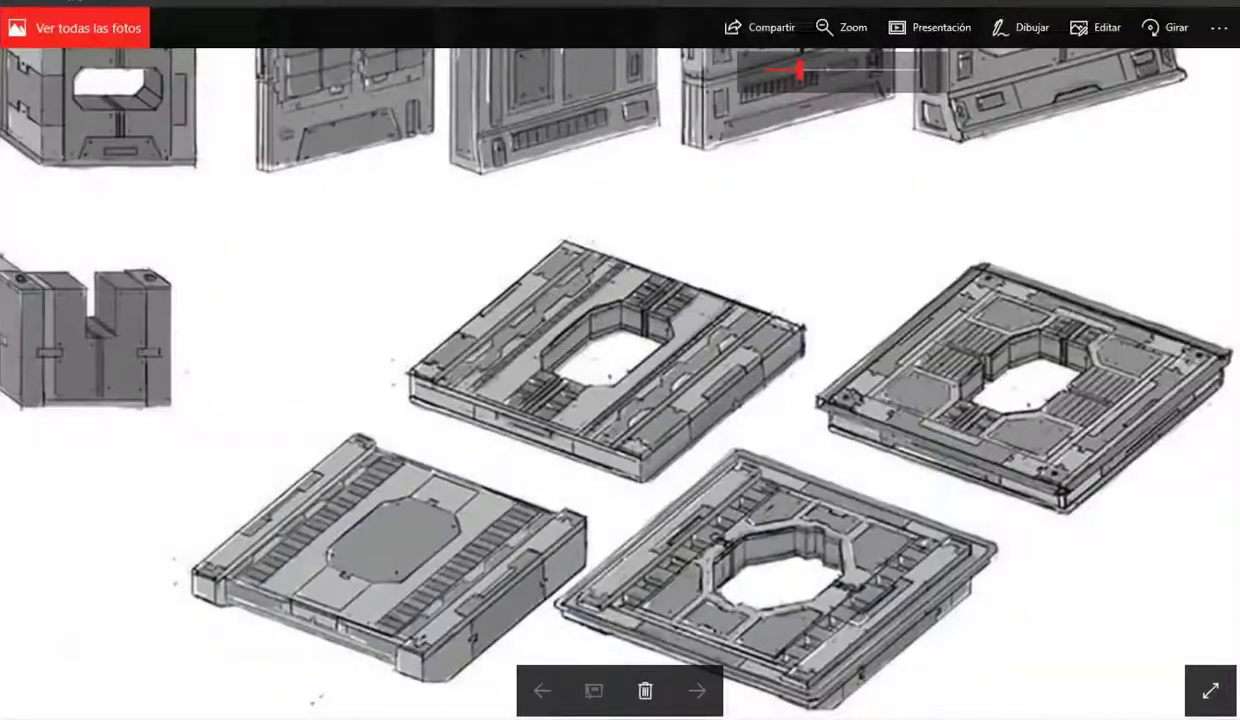
Step: Slide the new edge loop toward the front and finish the notch cut on pCube3
middle_click_drag(659, 311, 651, 333, "shift")
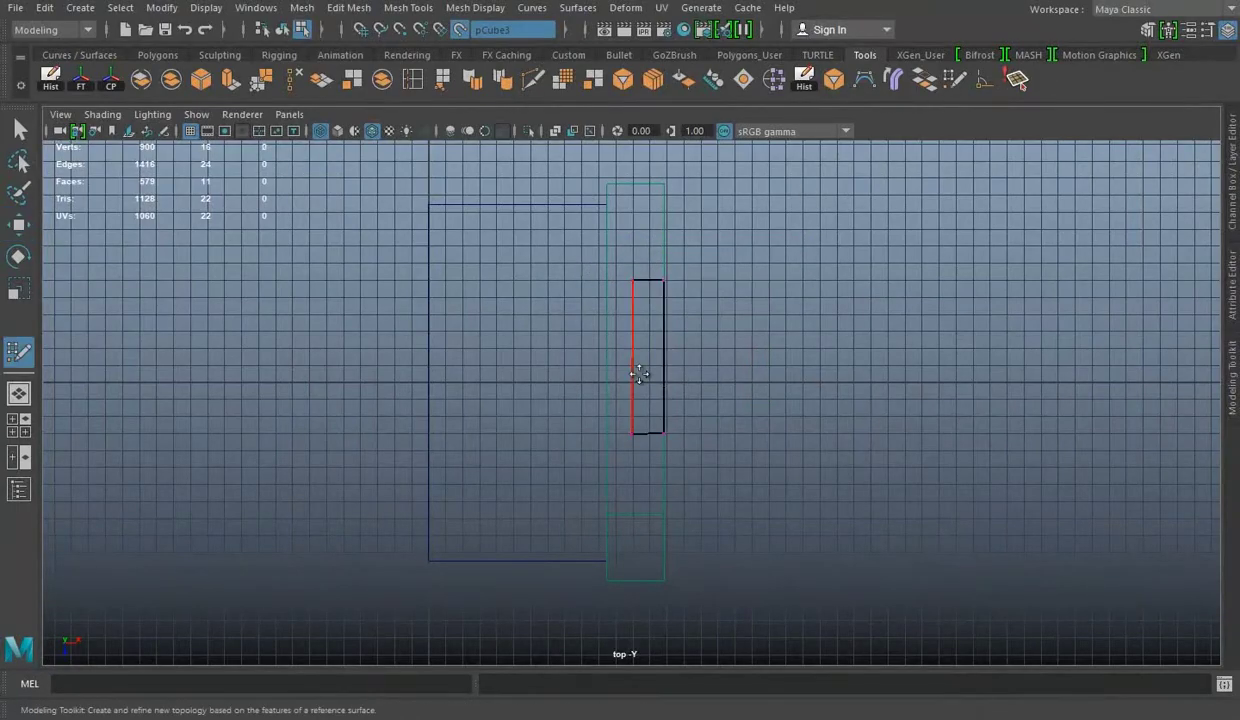
right_click_drag(760, 241, 575, 370)
right_click_drag(659, 241, 648, 260)
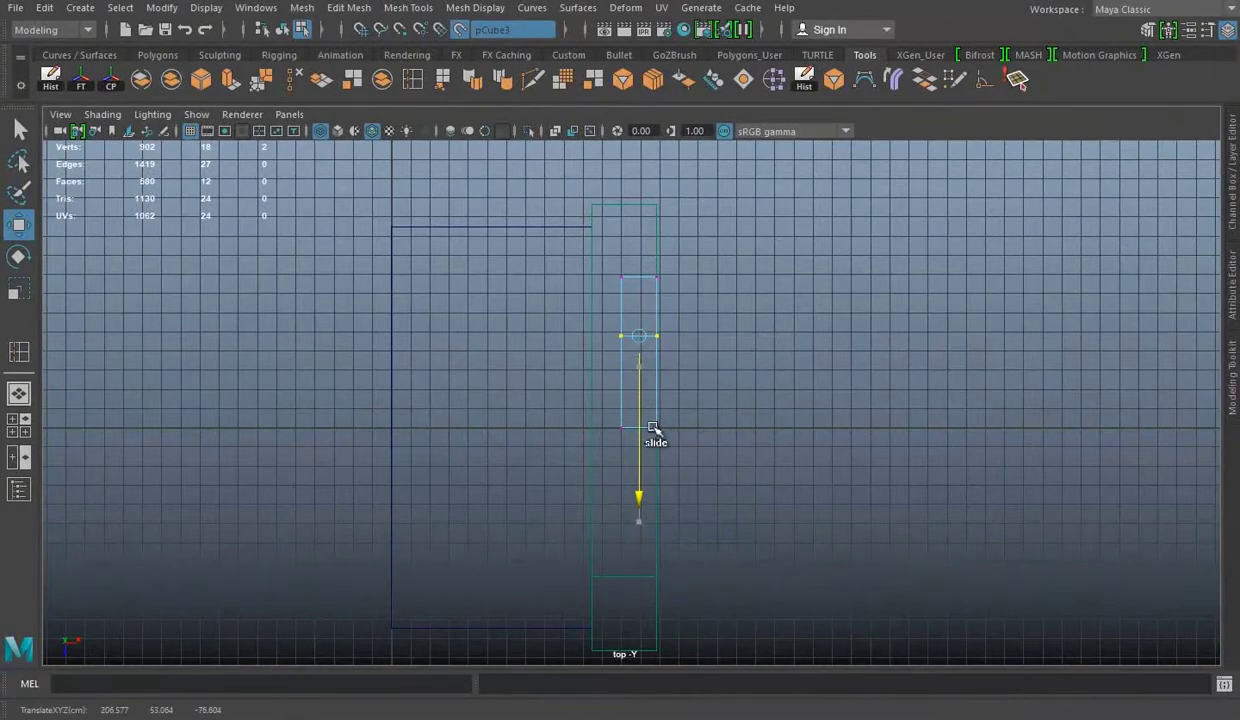
right_click_drag(725, 244, 739, 327)
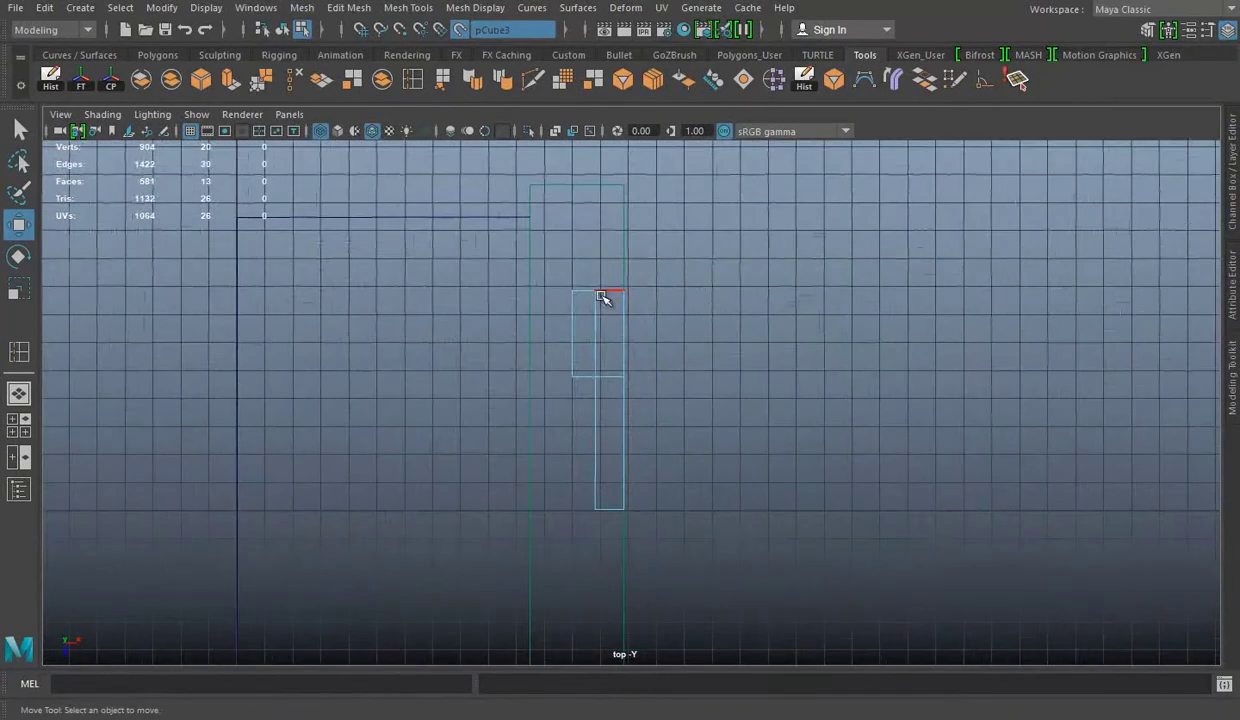
key("Return")
Step: Combine the side pieces into one mesh, polySurface111, and check it in perspective
key("w")
key("space")
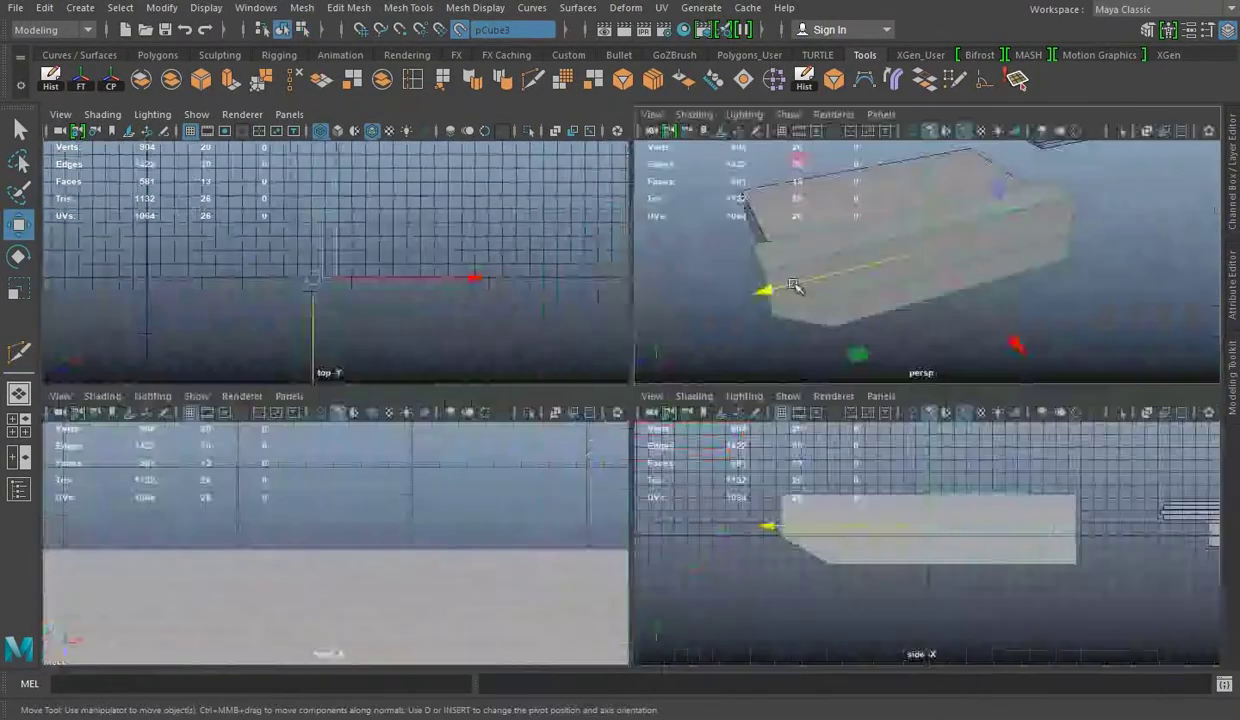
key("space")
left_click(1230, 192)
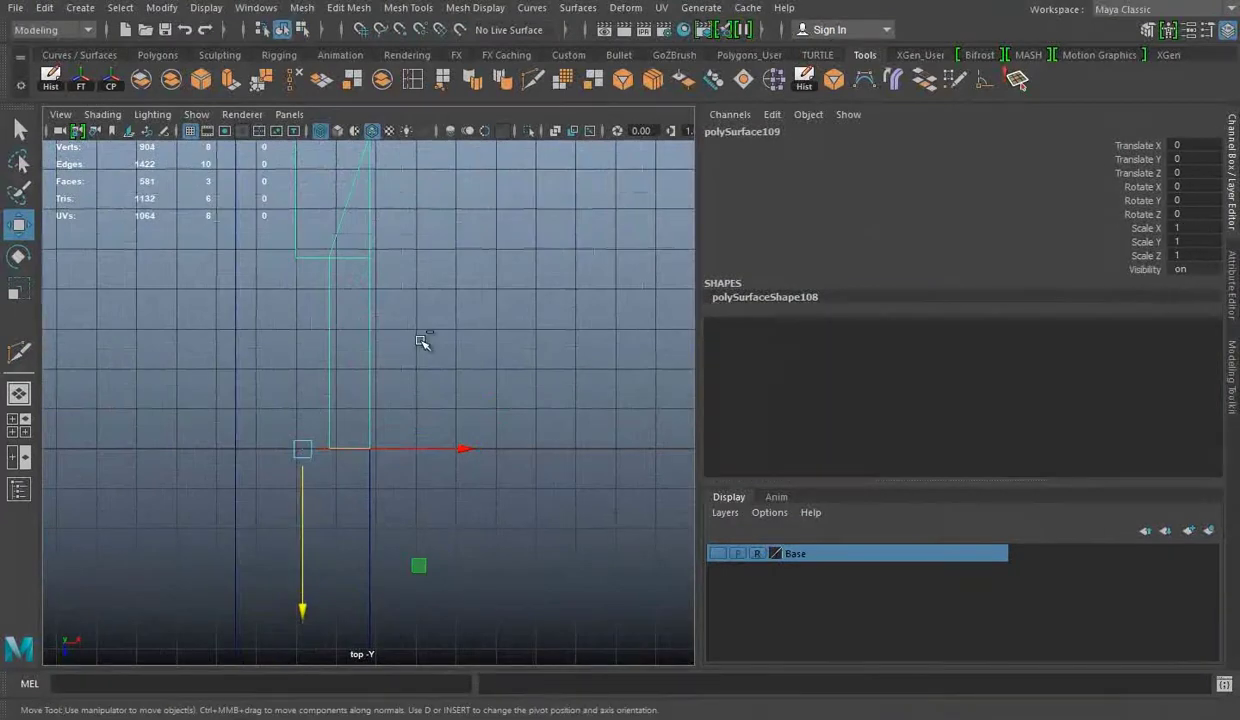
key("ctrl+shift+a")
left_click(302, 7)
left_click(320, 42)
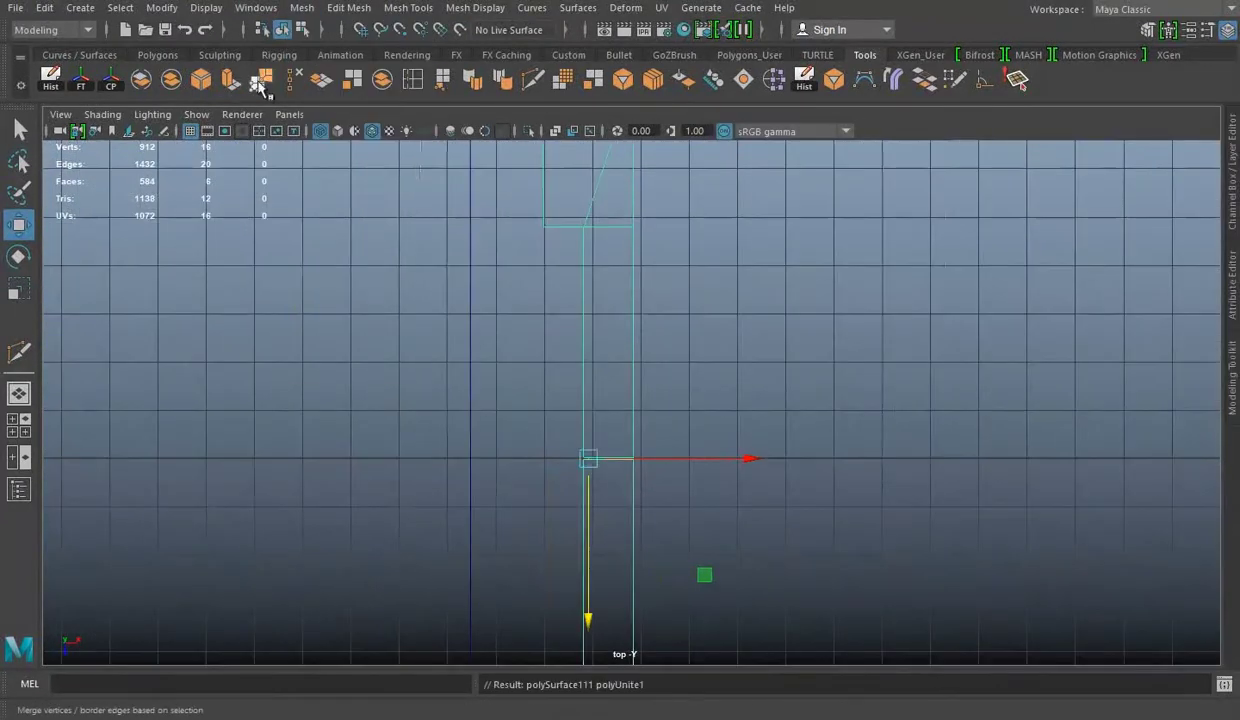
right_click(631, 240)
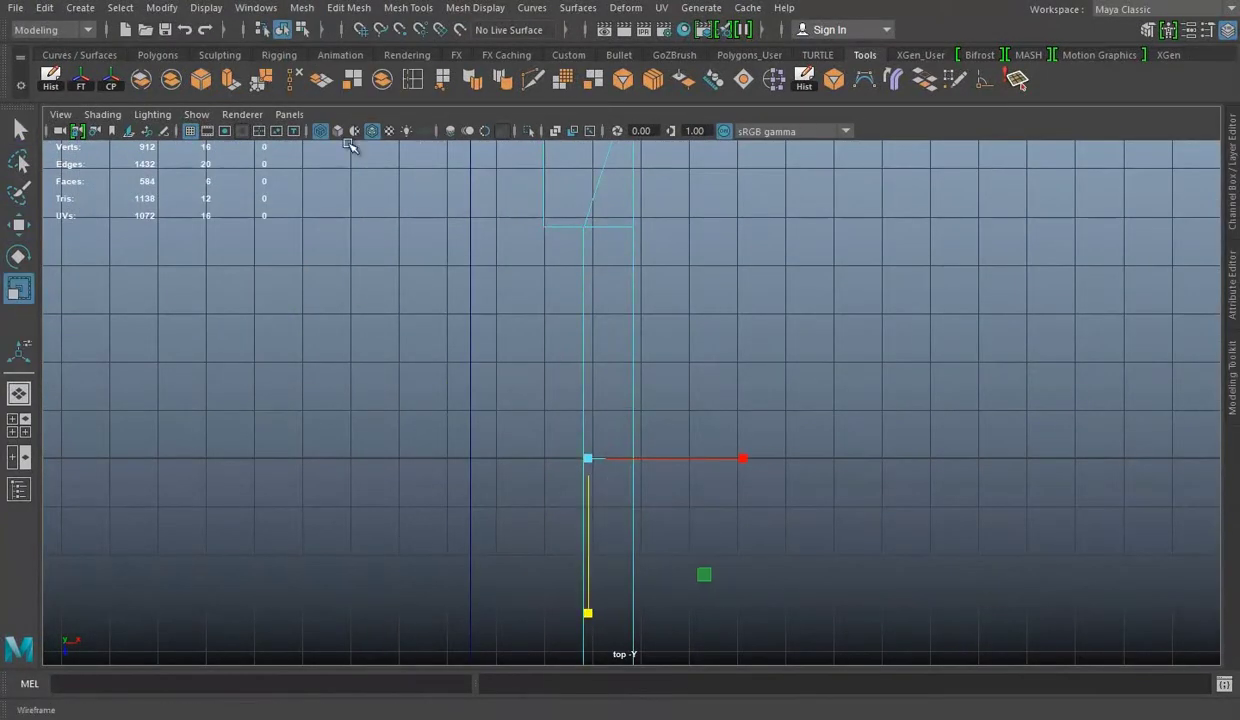
key("space")
right_click(609, 236)
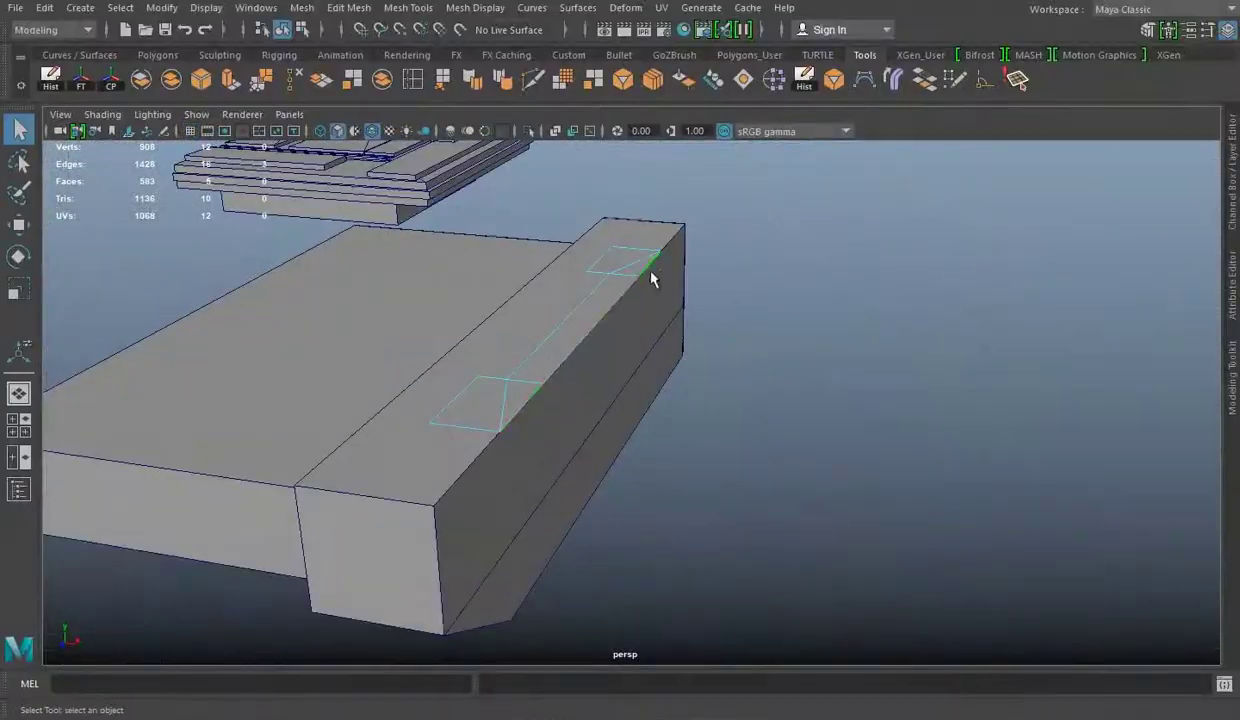
Step: Extrude the notch faces on the side beam and scale them
right_click_drag(803, 241, 808, 194)
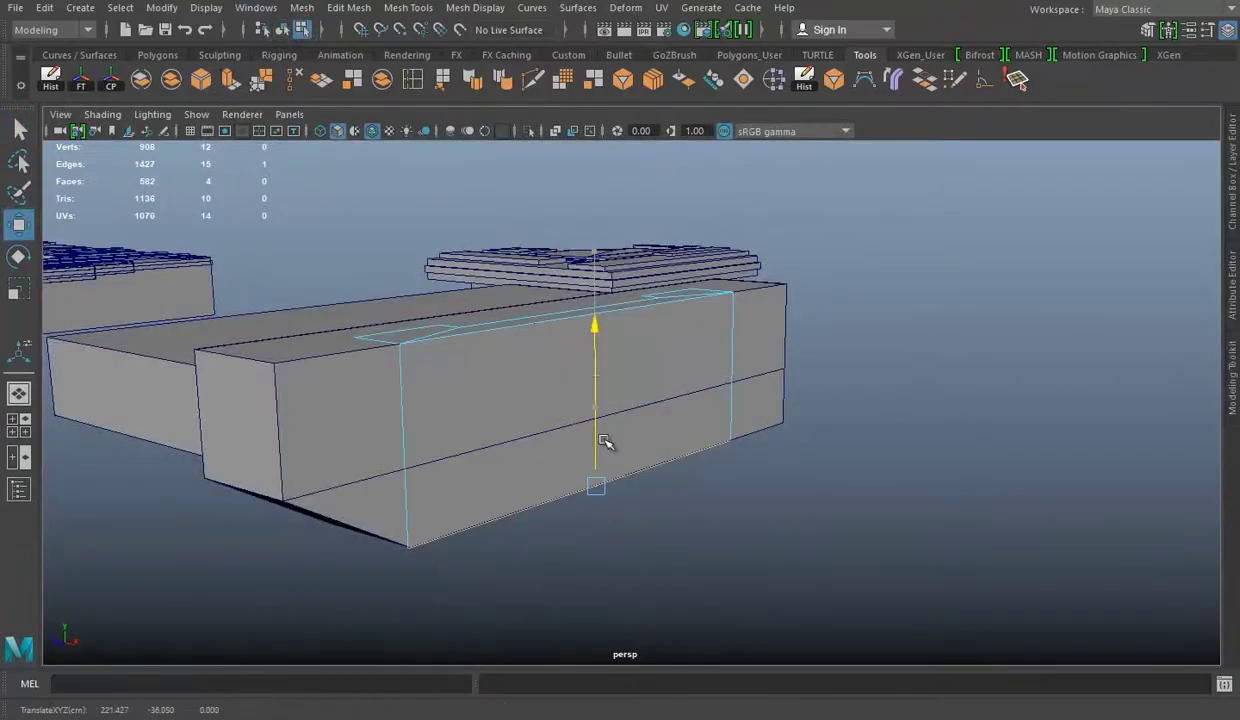
mouse_move(605, 442)
left_mouse_down("alt")
mouse_move(380, 415)
mouse_move(747, 194)
mouse_move(789, 257)
mouse_move(808, 483)
mouse_move(458, 401)
left_mouse_up("alt")
mouse_move(446, 341)
left_mouse_down("alt")
mouse_move(708, 371)
mouse_move(600, 300)
left_mouse_up("alt")
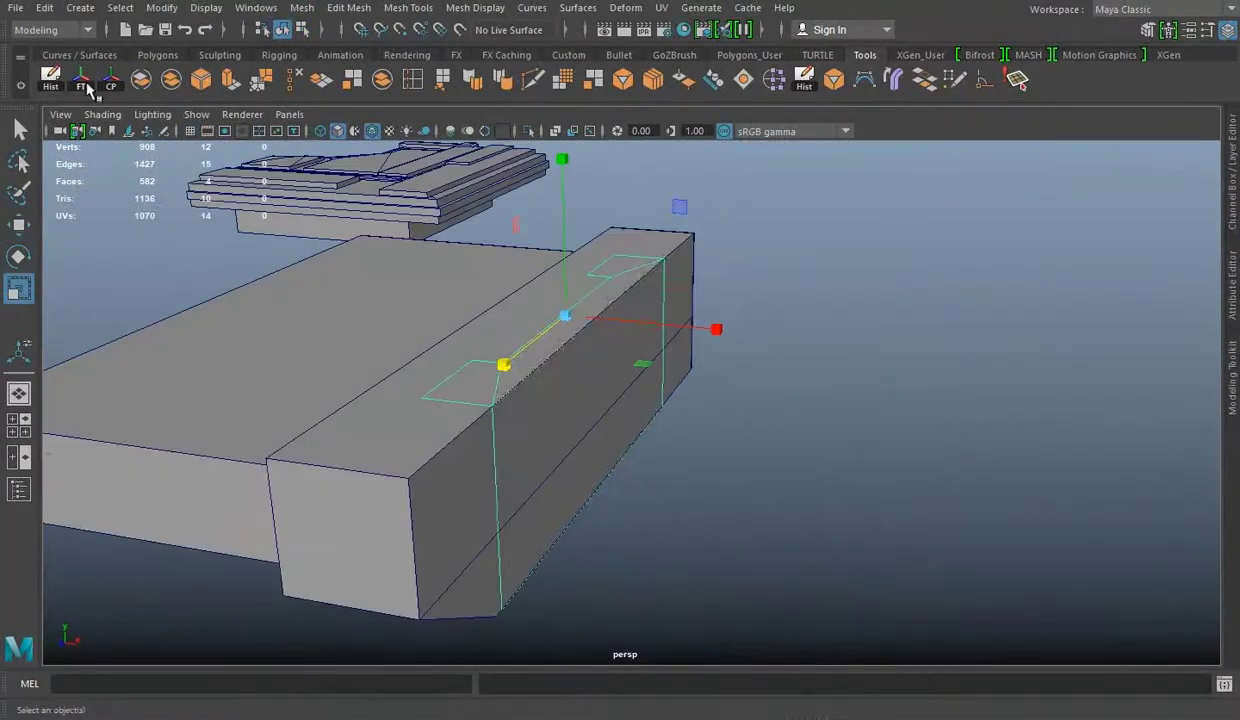
left_click(230, 79)
mouse_move(921, 346)
left_mouse_down("alt")
mouse_move(548, 305)
mouse_move(610, 402)
left_mouse_up("alt")
key("r")
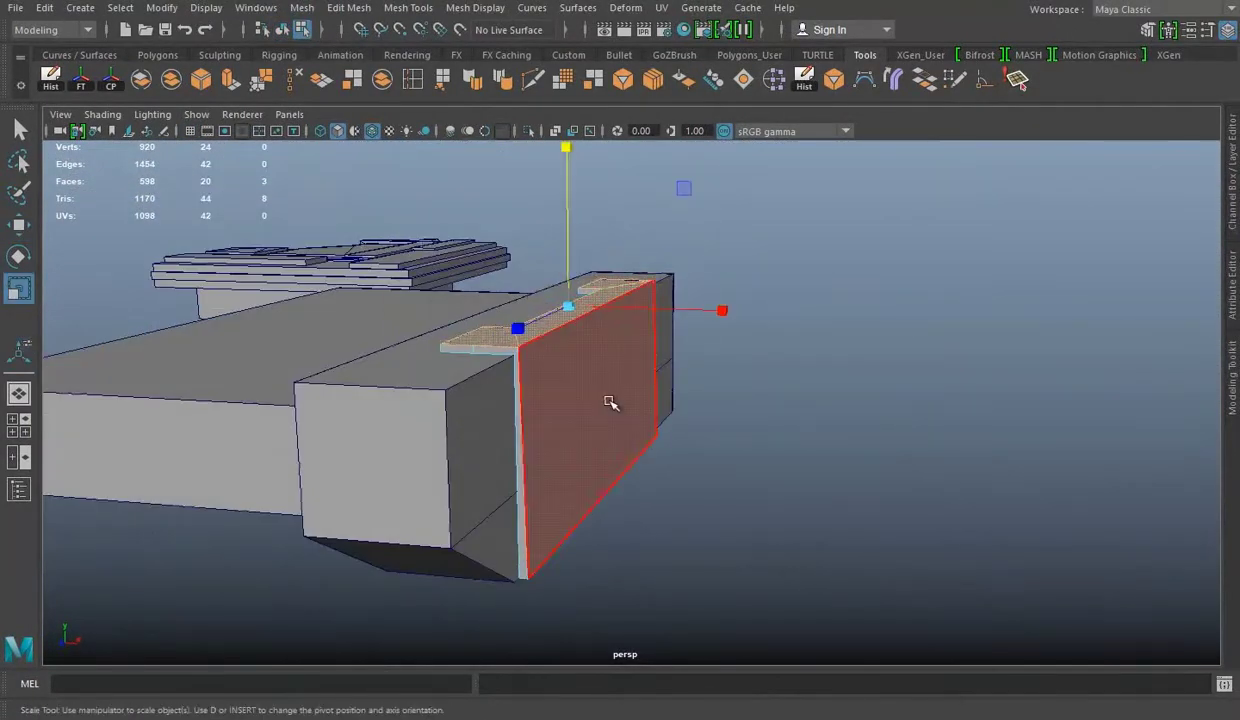
left_click_drag(766, 405, 650, 343, "alt")
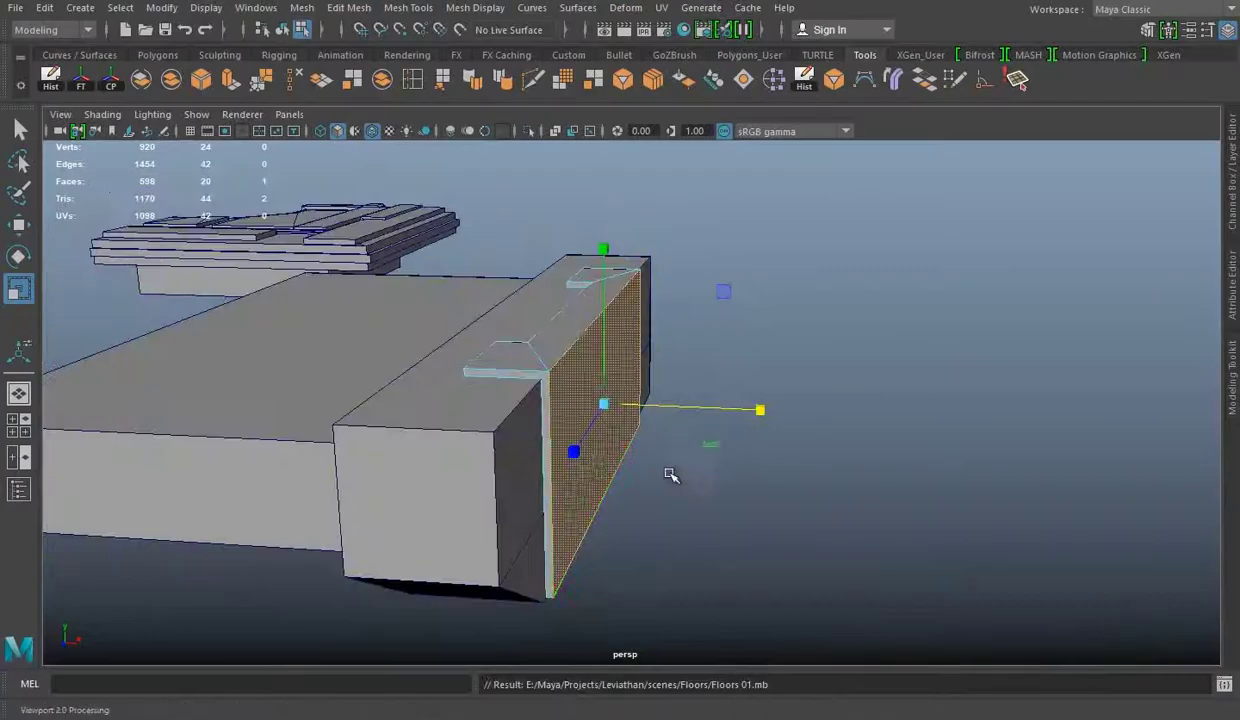
left_click_drag(664, 476, 789, 418, "alt")
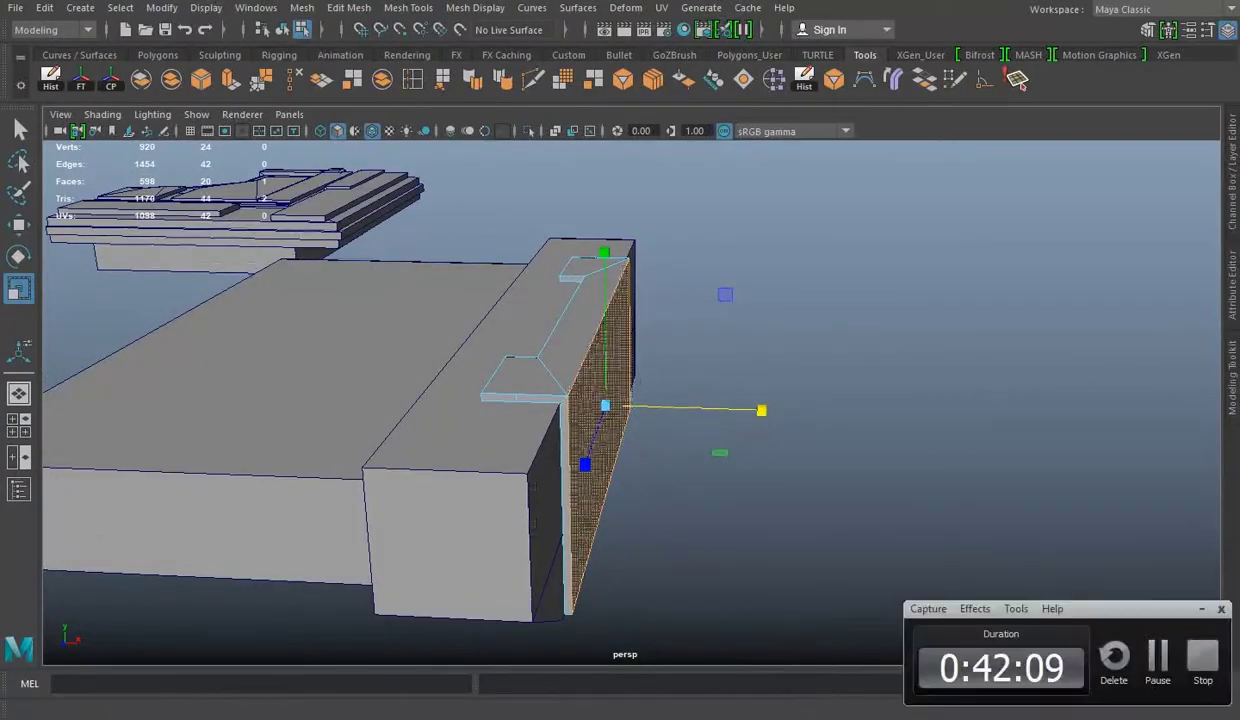
mouse_move(570, 282)
left_mouse_down("alt")
mouse_move(434, 388)
mouse_move(817, 327)
mouse_move(631, 367)
mouse_move(528, 123)
left_mouse_up("alt")
Step: Isolate the beam wall, inspect it, restore the full scene and save
left_click(528, 131)
mouse_move(952, 307)
left_mouse_down("alt")
mouse_move(781, 202)
mouse_move(734, 310)
mouse_move(749, 357)
left_mouse_up("alt")
key("ctrl+1")
mouse_move(838, 324)
left_mouse_down("alt")
mouse_move(573, 371)
mouse_move(620, 277)
left_mouse_up("alt")
mouse_move(605, 347)
left_mouse_down("alt")
mouse_move(535, 338)
mouse_move(503, 379)
mouse_move(656, 437)
mouse_move(803, 410)
mouse_move(725, 190)
left_mouse_up("alt")
key("ctrl+s")
Step: Add edge divisions to the beam's side face and select the notch edge at its end
left_click(652, 408)
left_click_drag(650, 193, 457, 479, "alt")
right_click_drag(457, 479, 433, 444, "shift")
left_click(349, 7)
left_click(390, 471)
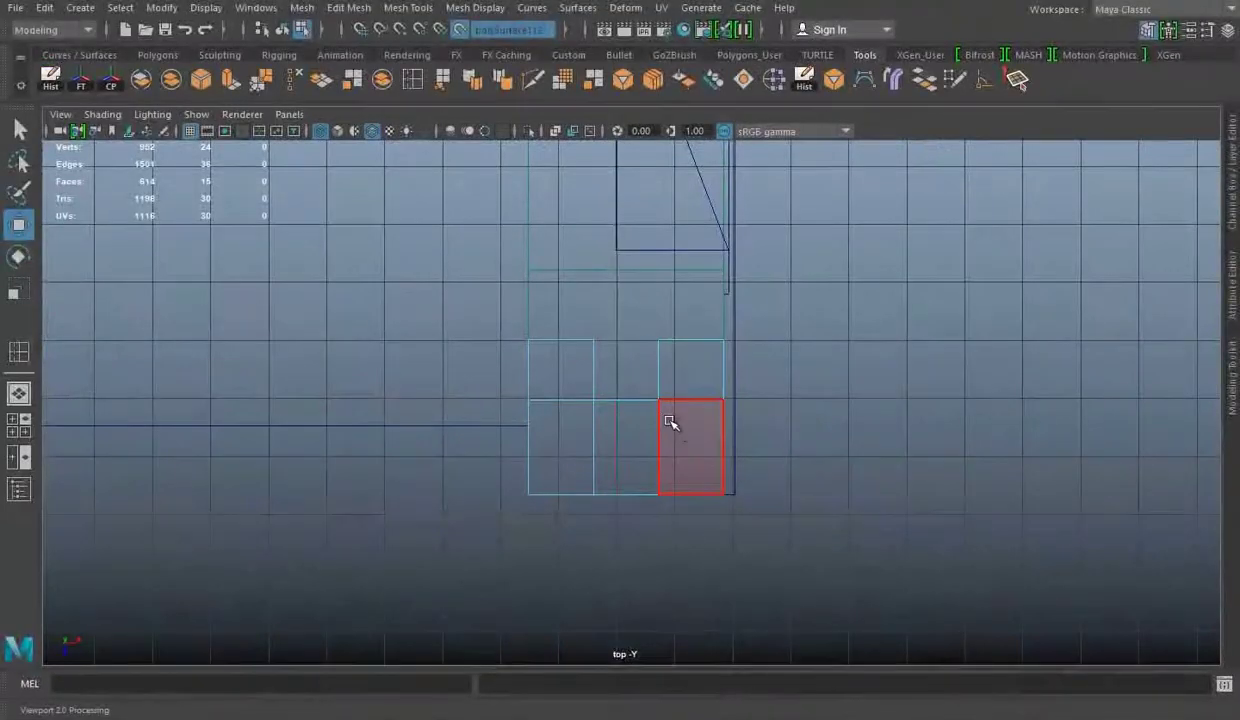
right_click_drag(870, 250, 889, 194)
left_click(594, 445)
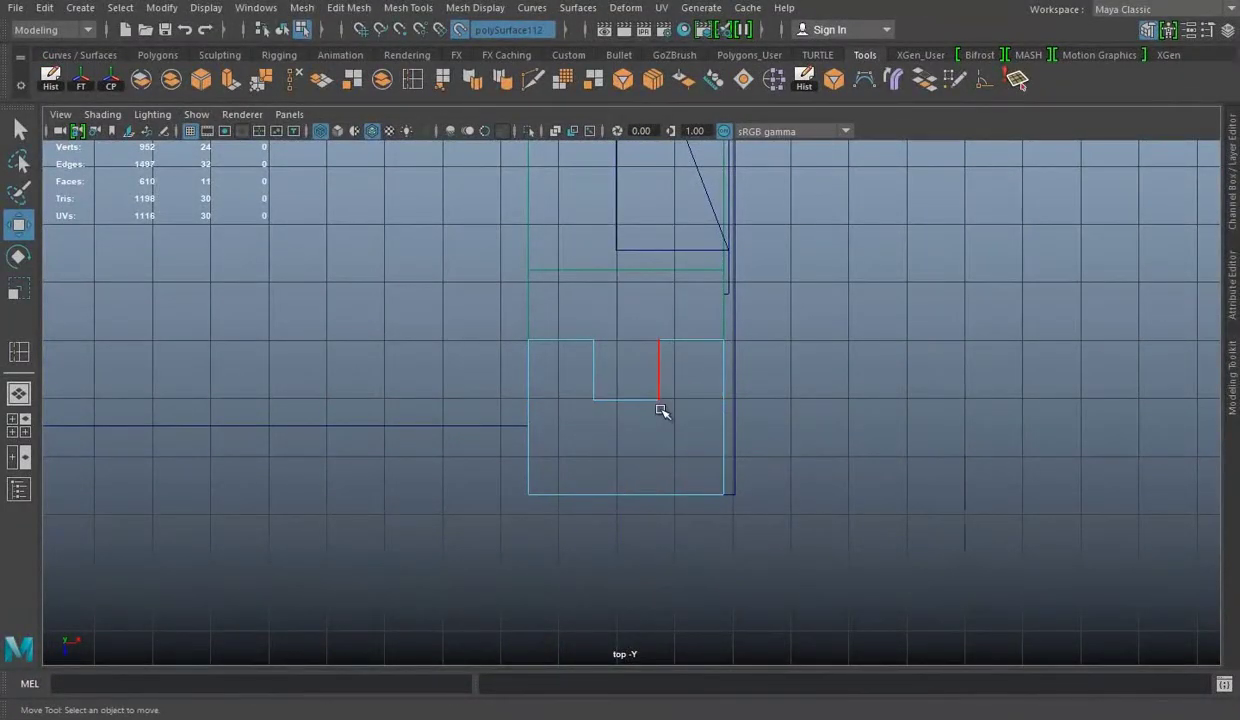
Step: Select the notched faces at the beam's end in perspective to raise them
key("w")
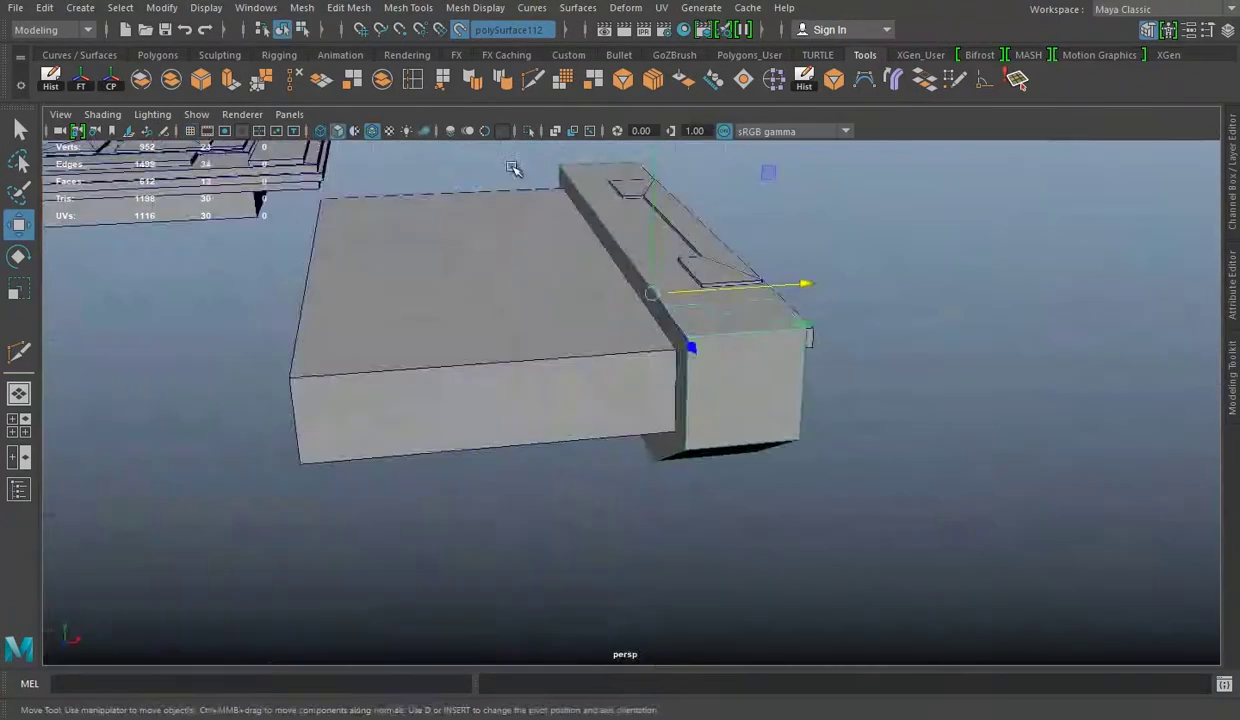
left_click(459, 29)
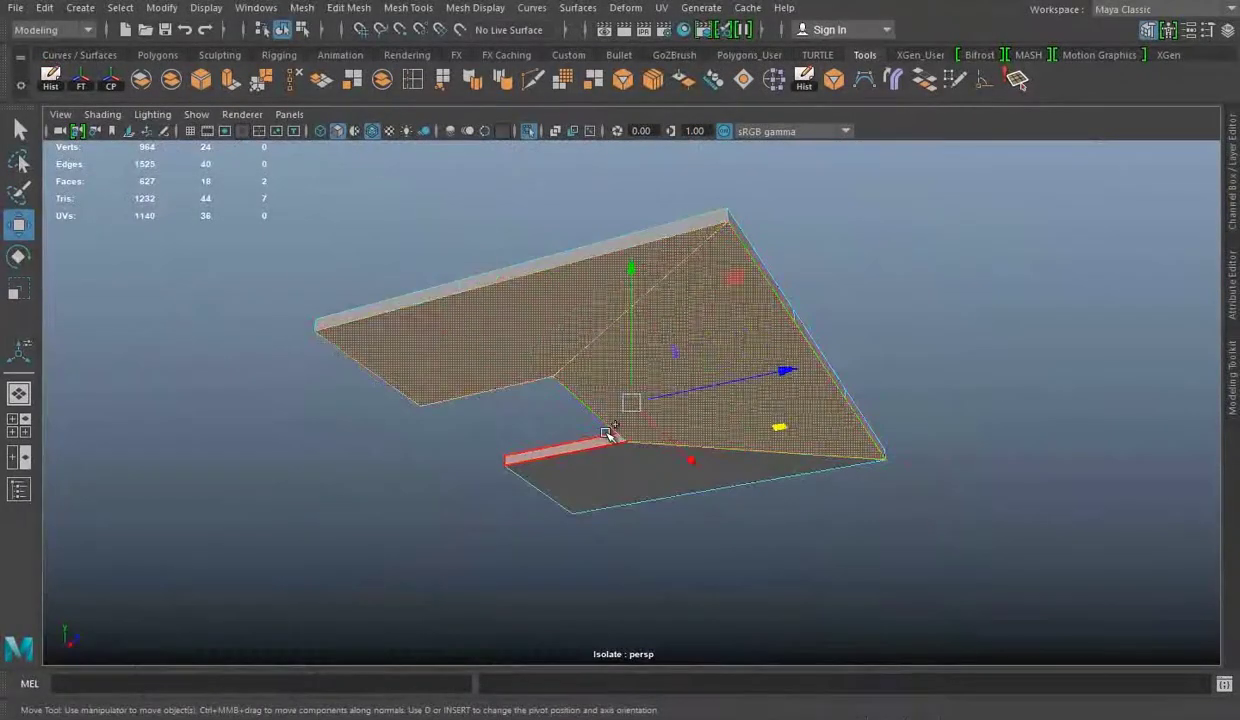
right_click(835, 241)
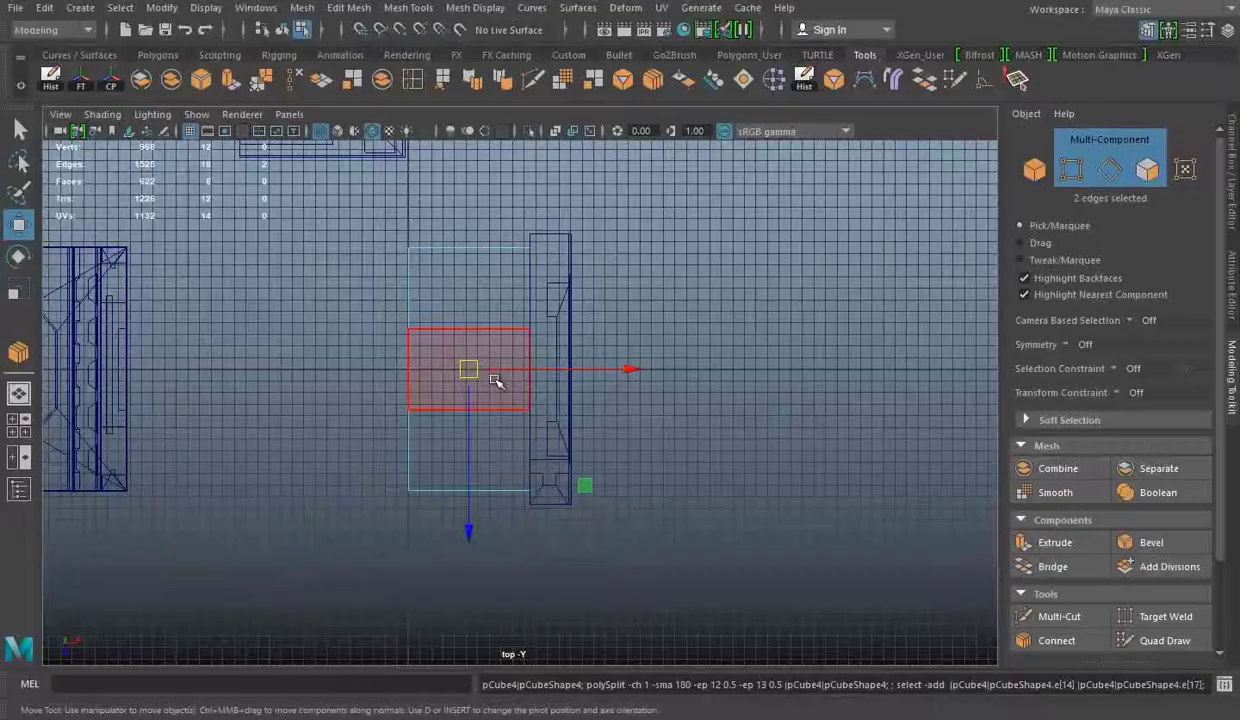
Step: Stretch the edges, connect them with 2 segments, and slide the new vertices right along X
left_click_drag(456, 515, 480, 594)
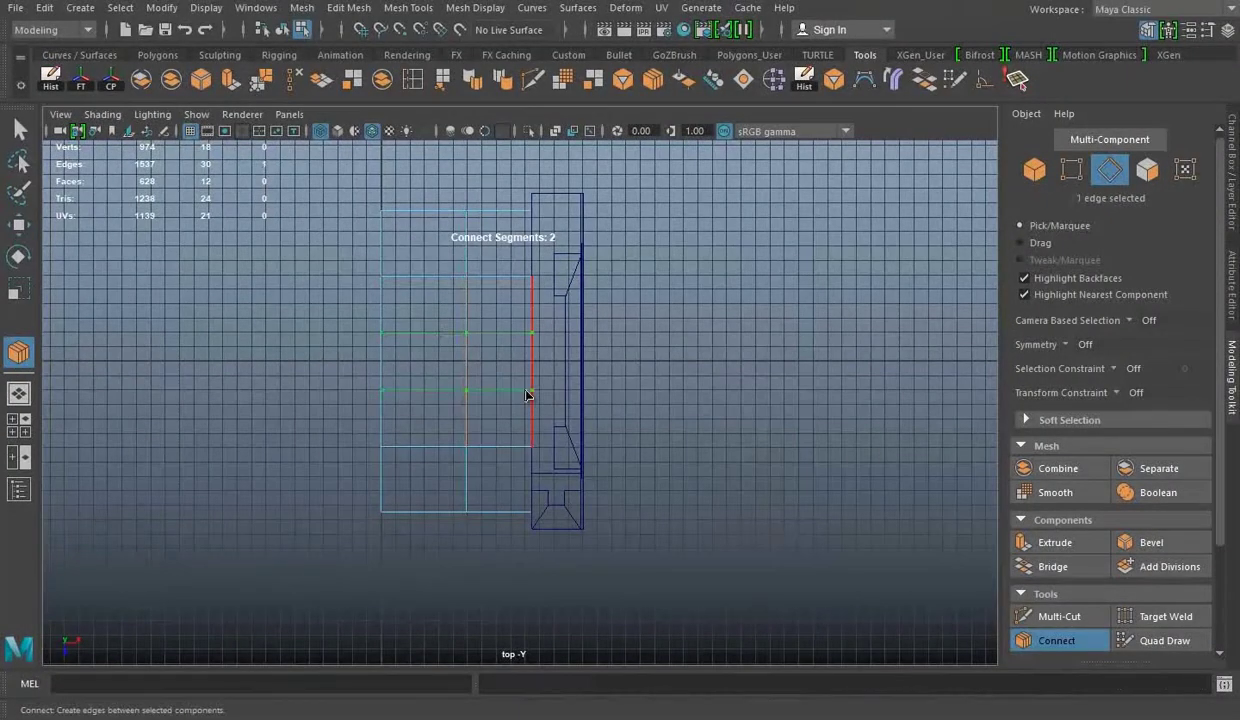
key("w")
left_click_drag(507, 362, 545, 370)
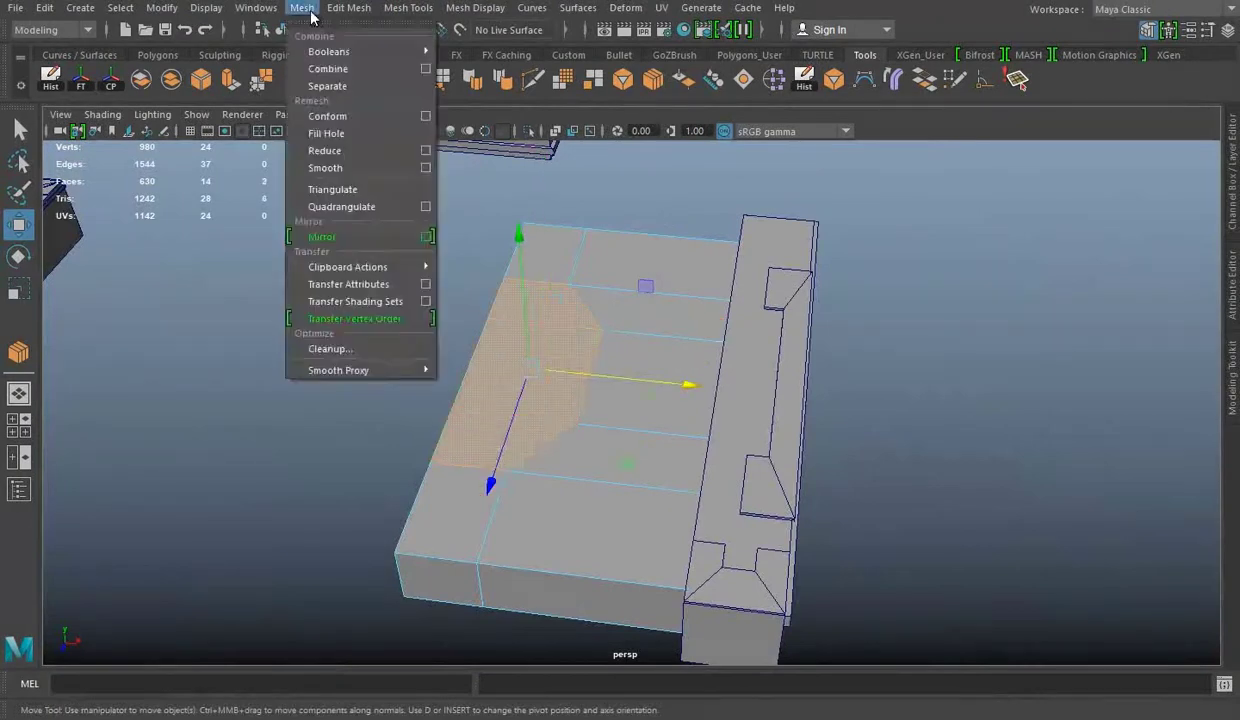
right_click_drag(631, 227, 712, 200)
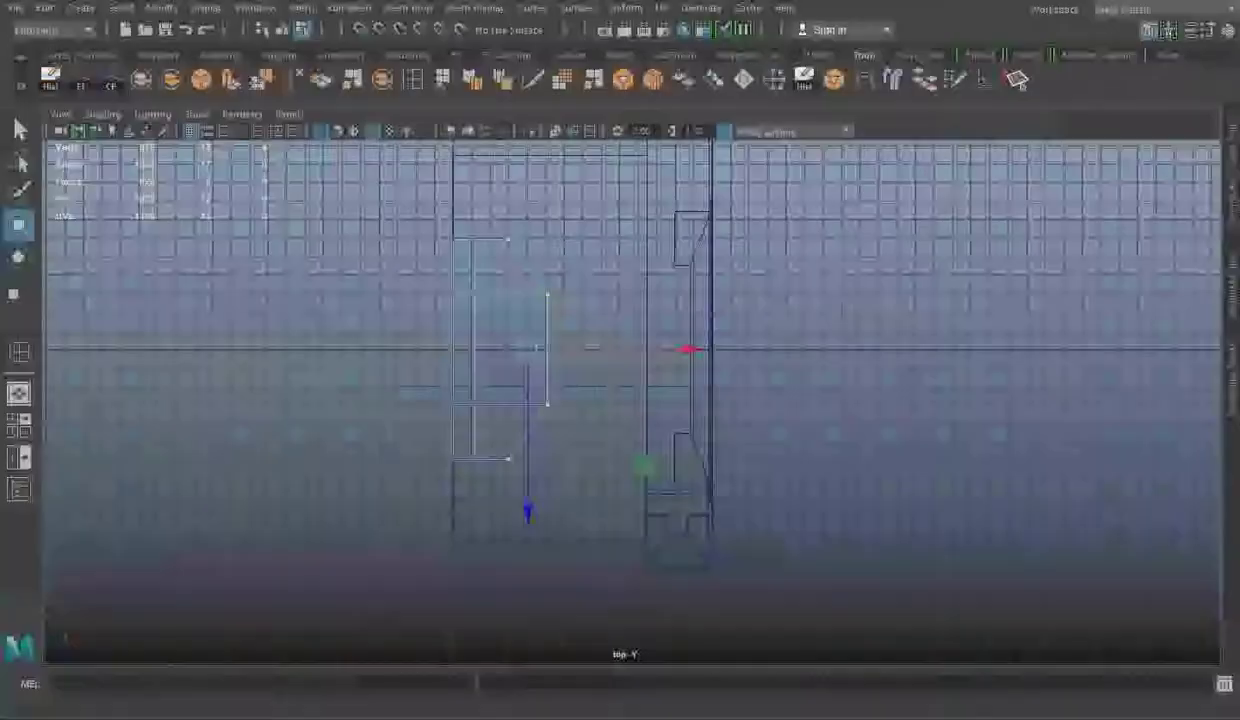
Step: Extrude the half-octagon piece's edges outward and move its vertices into place
key("e")
key("r")
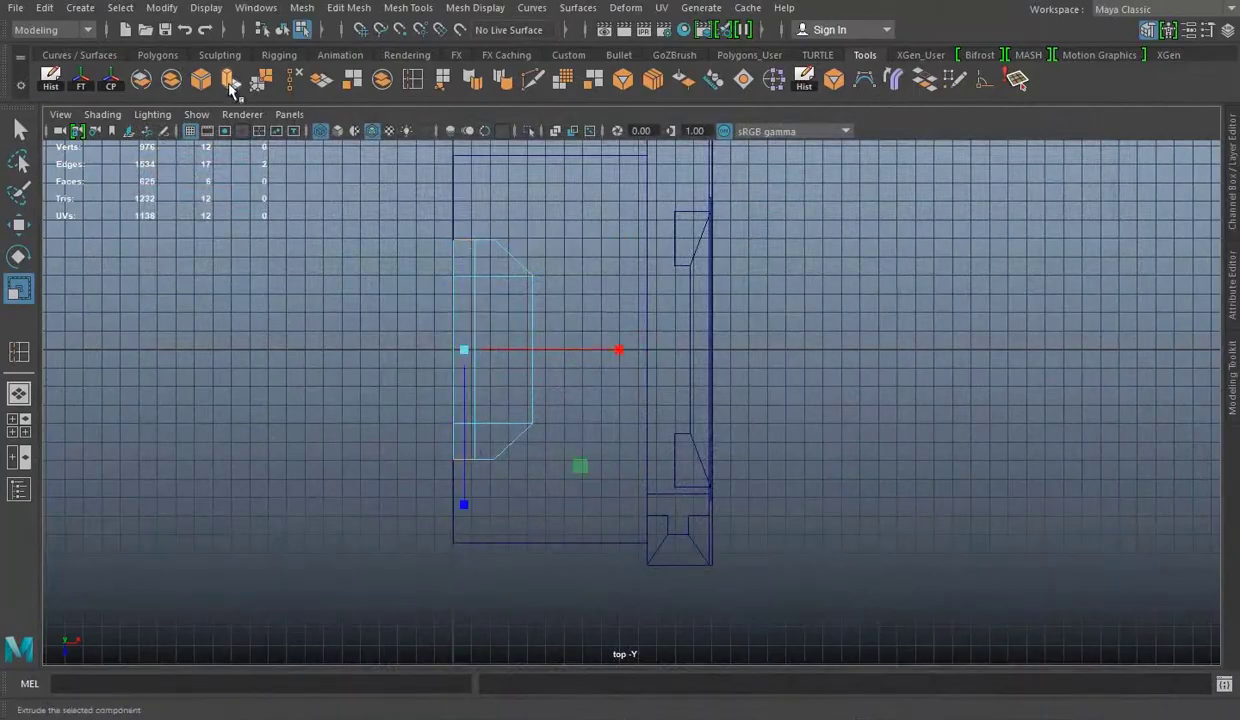
left_click(231, 80)
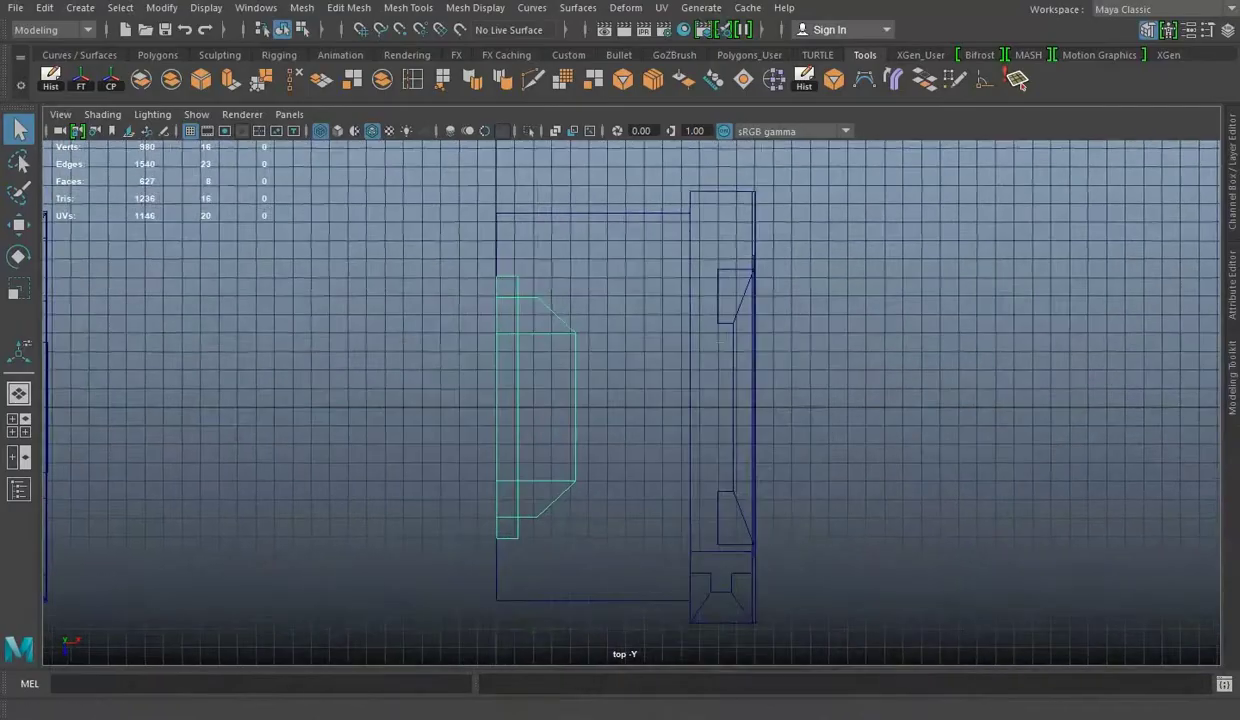
right_click_drag(889, 241, 778, 229)
key("w")
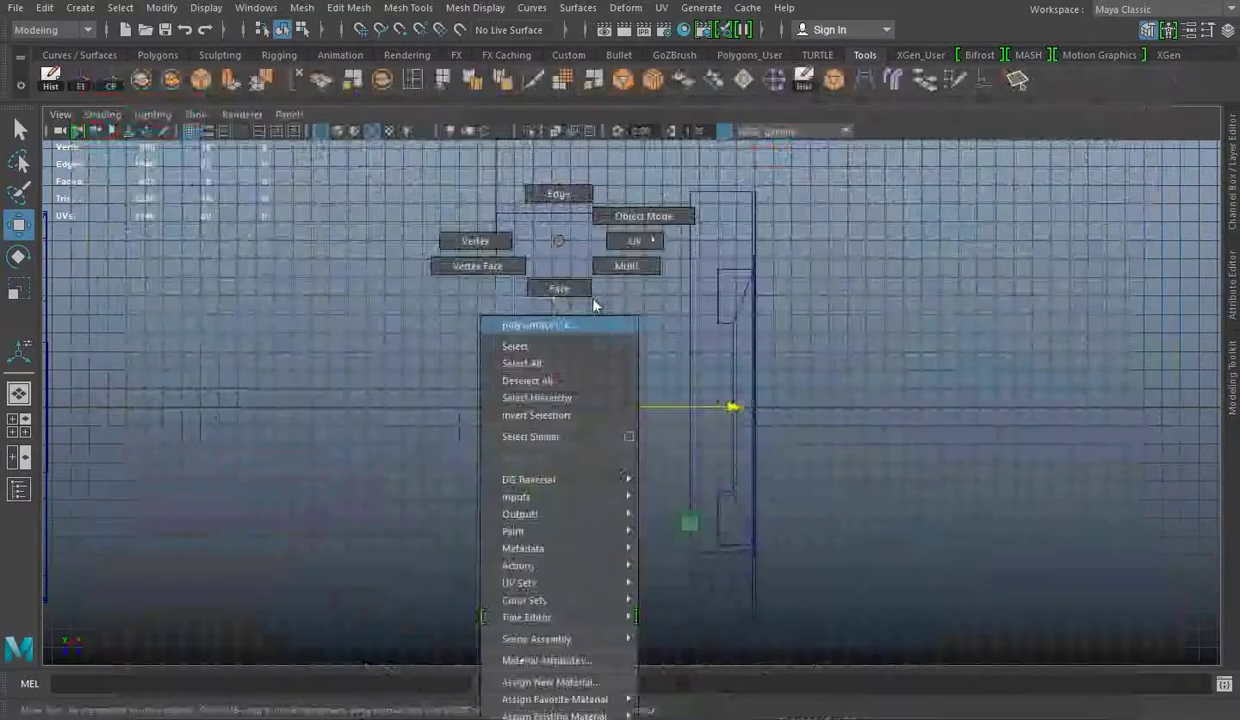
right_click_drag(574, 288, 570, 138)
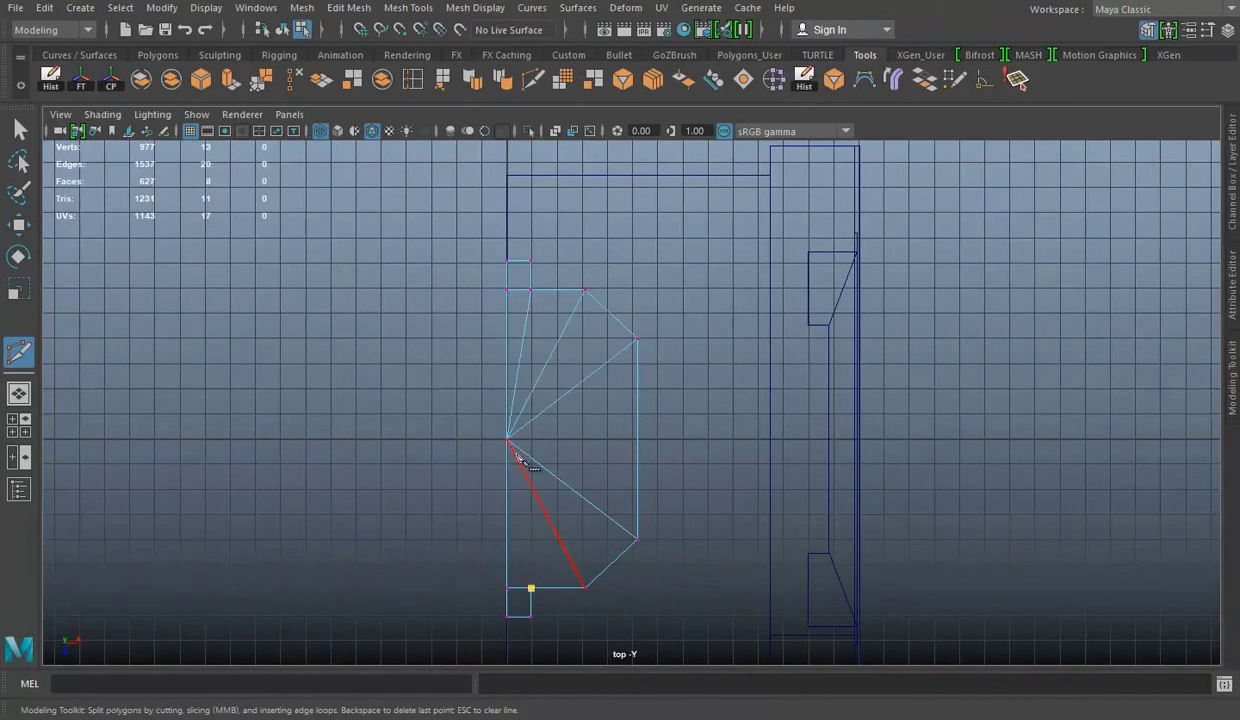
Step: Finish the fan cuts and select the faces of the fan piece
right_click(1025, 241)
key("e")
key("r")
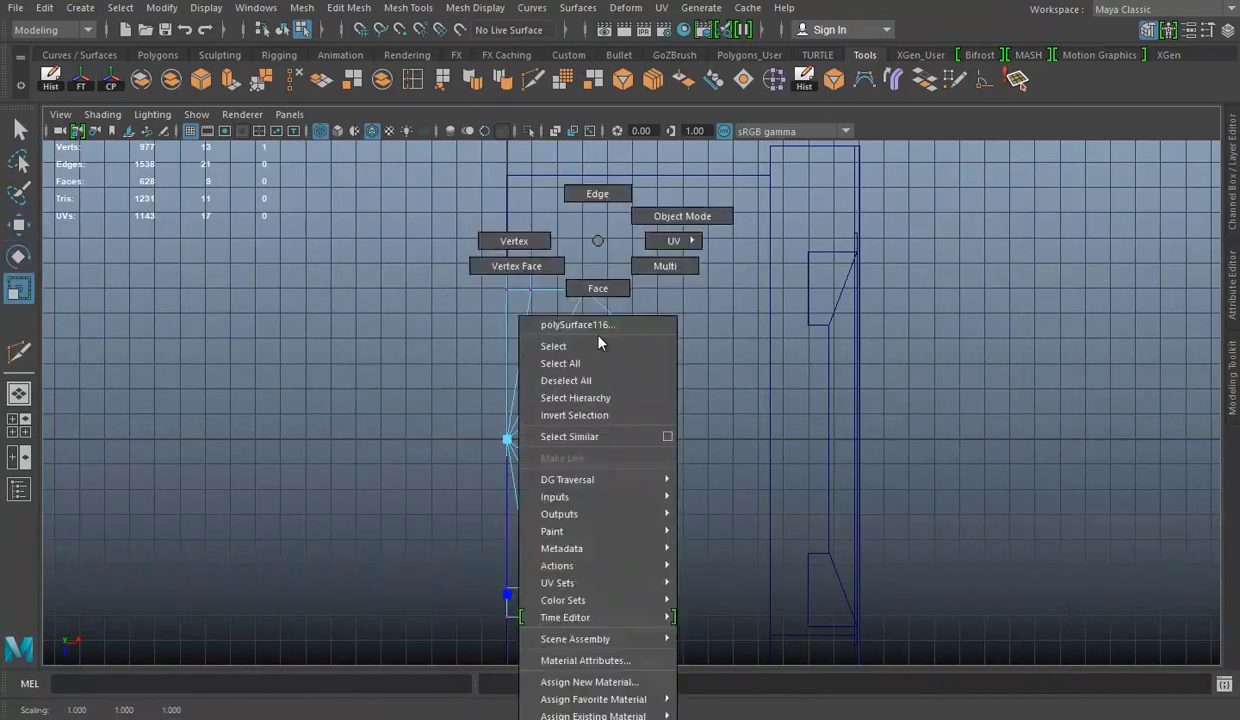
right_click_drag(595, 241, 679, 213)
mouse_move(313, 124)
left_mouse_down("alt")
mouse_move(634, 343)
mouse_move(678, 401)
left_mouse_up("alt")
key("w")
mouse_move(737, 277)
left_mouse_down("alt")
mouse_move(714, 346)
mouse_move(930, 464)
left_mouse_up("alt")
left_click(930, 464)
right_click_drag(772, 471, 692, 443)
Step: Isolate the fan piece and inspect it in four-view and perspective
key("space")
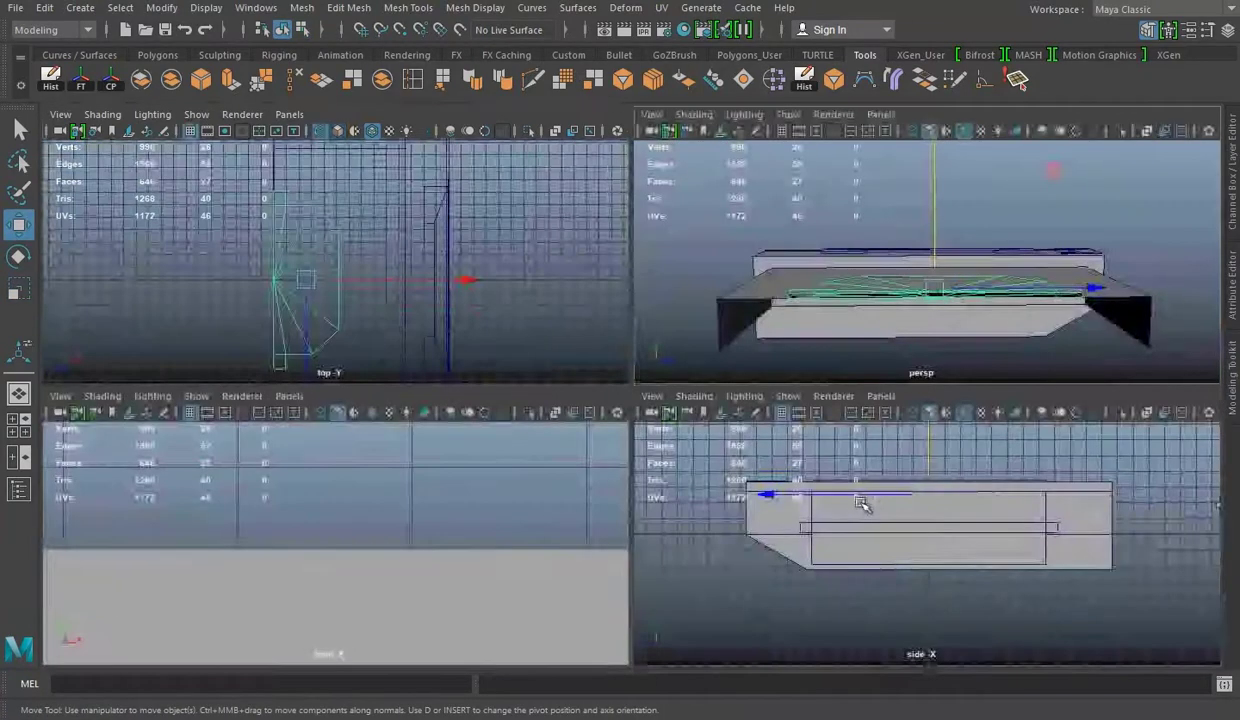
key("ctrl+1")
key("space")
left_click_drag(711, 346, 884, 323, "alt")
key("F8")
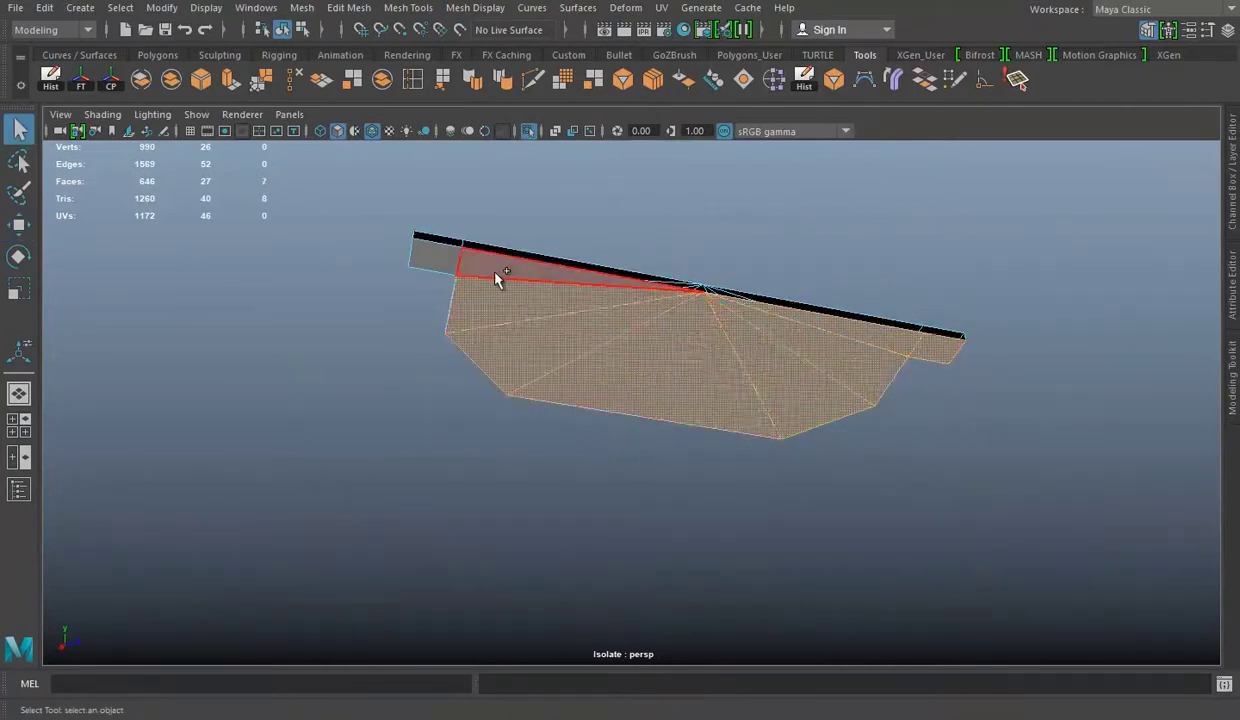
left_click_drag(498, 277, 747, 368, "alt")
key("q")
key("ctrl+1")
mouse_move(619, 185)
left_mouse_down("alt")
mouse_move(631, 410)
mouse_move(869, 389)
left_mouse_up("alt")
key("space")
Step: Stretch the fan piece slightly along its length on the main plate
key("space")
key("r")
left_click_drag(748, 555, 758, 557)
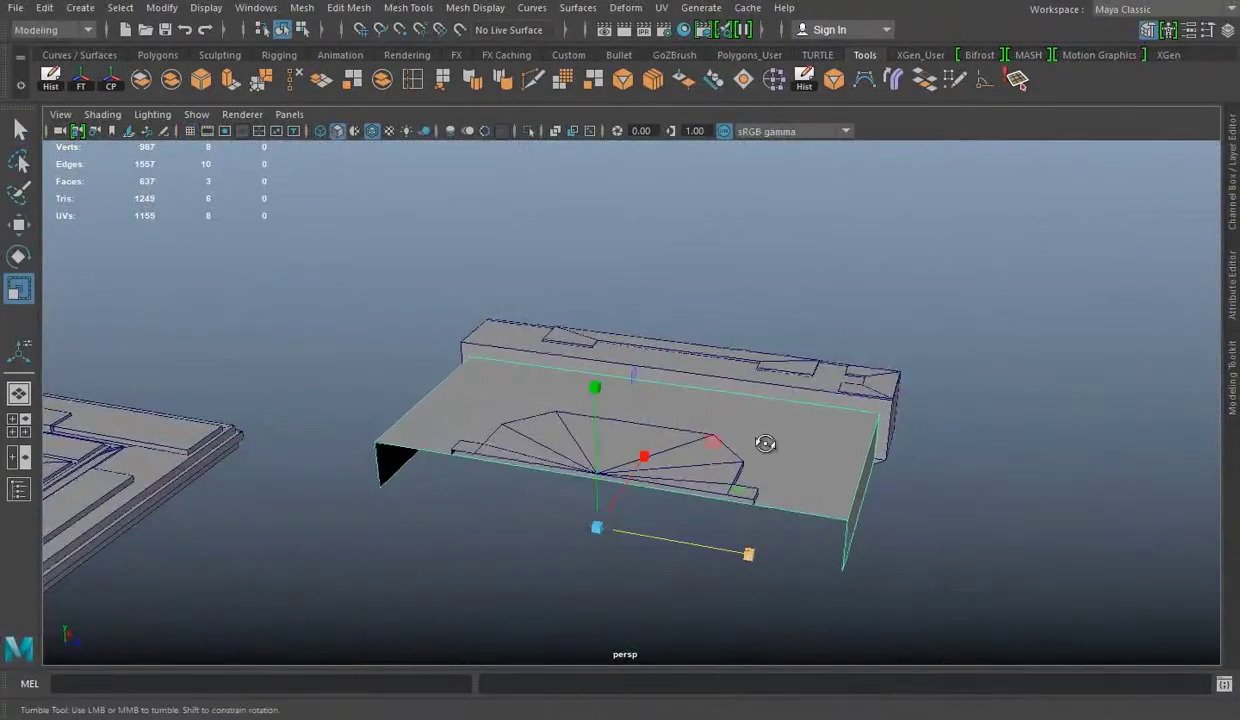
key("space")
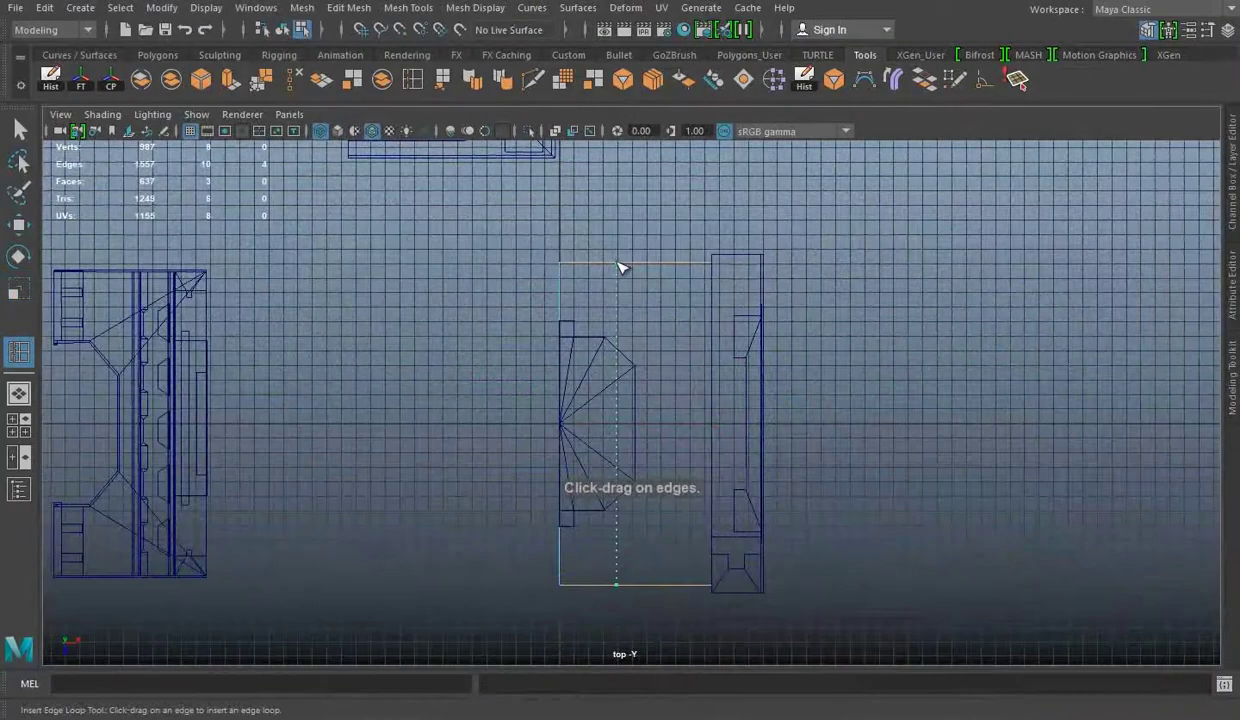
Step: Insert an edge loop, delete extra edges, and extrude the piece's narrow end face into a step
left_click(620, 265)
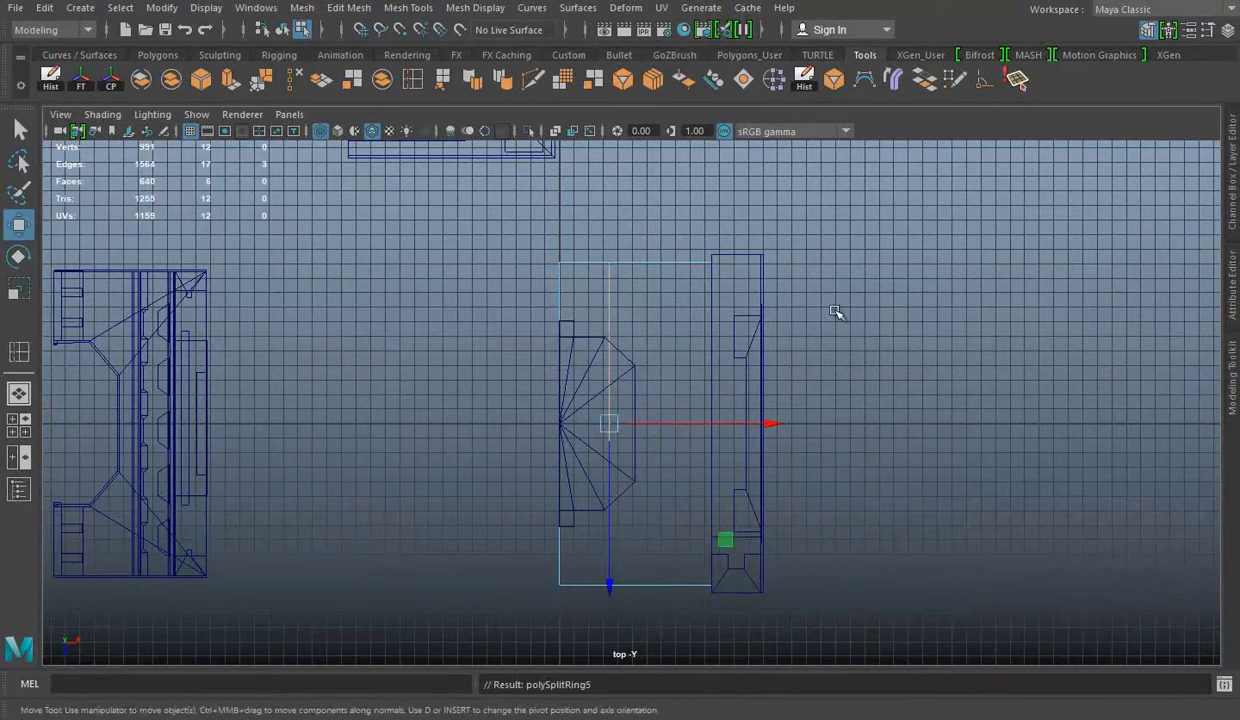
left_click(349, 7)
left_click(388, 335)
right_click_drag(656, 238, 634, 202)
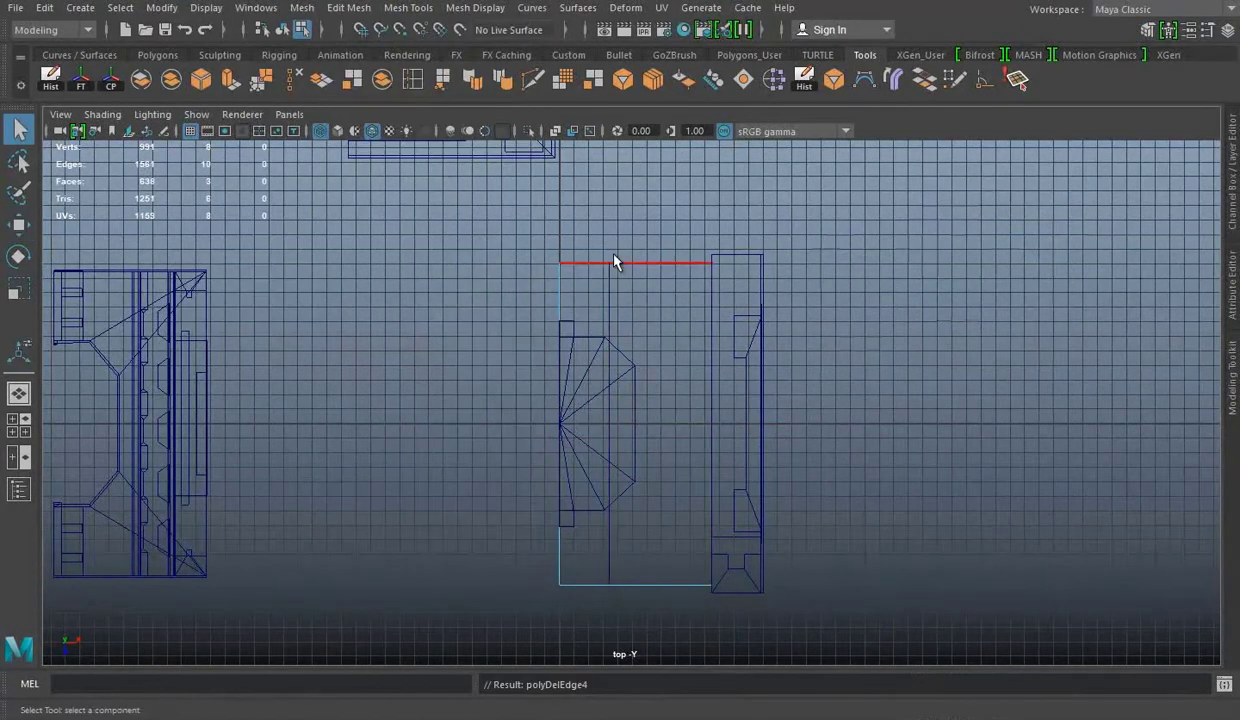
left_click_drag(618, 318, 558, 578)
key("r")
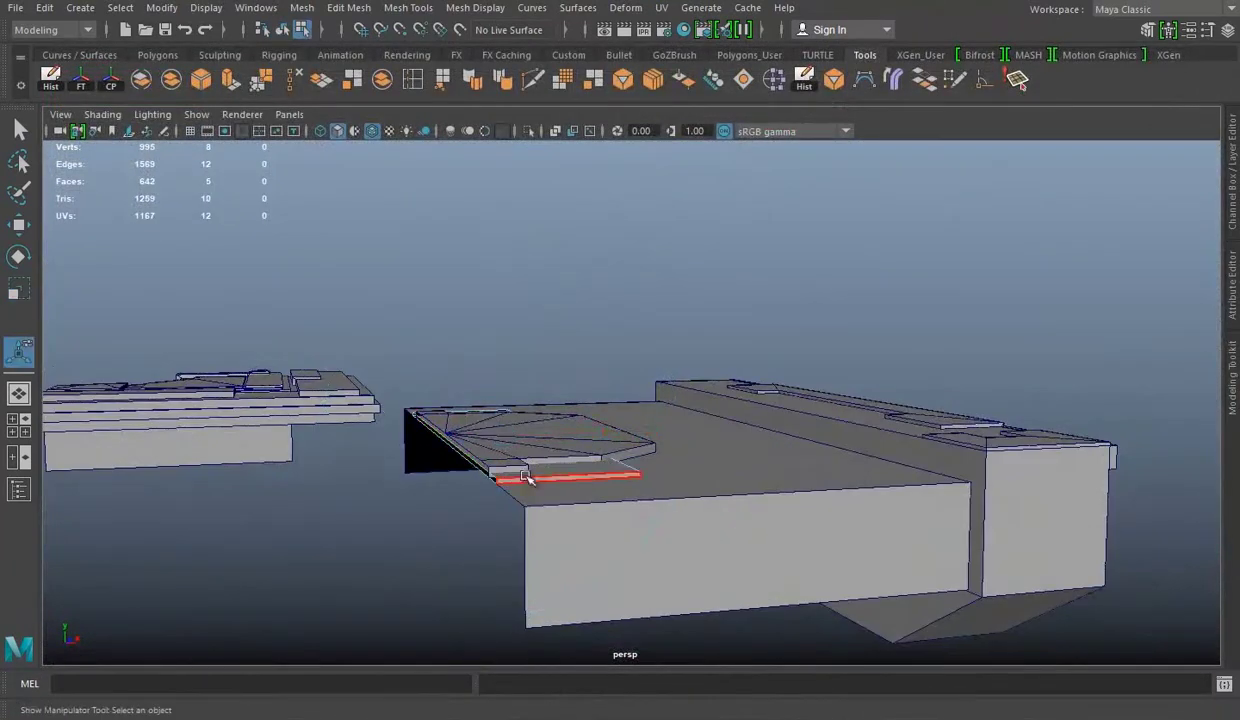
key("q")
key("ctrl+1")
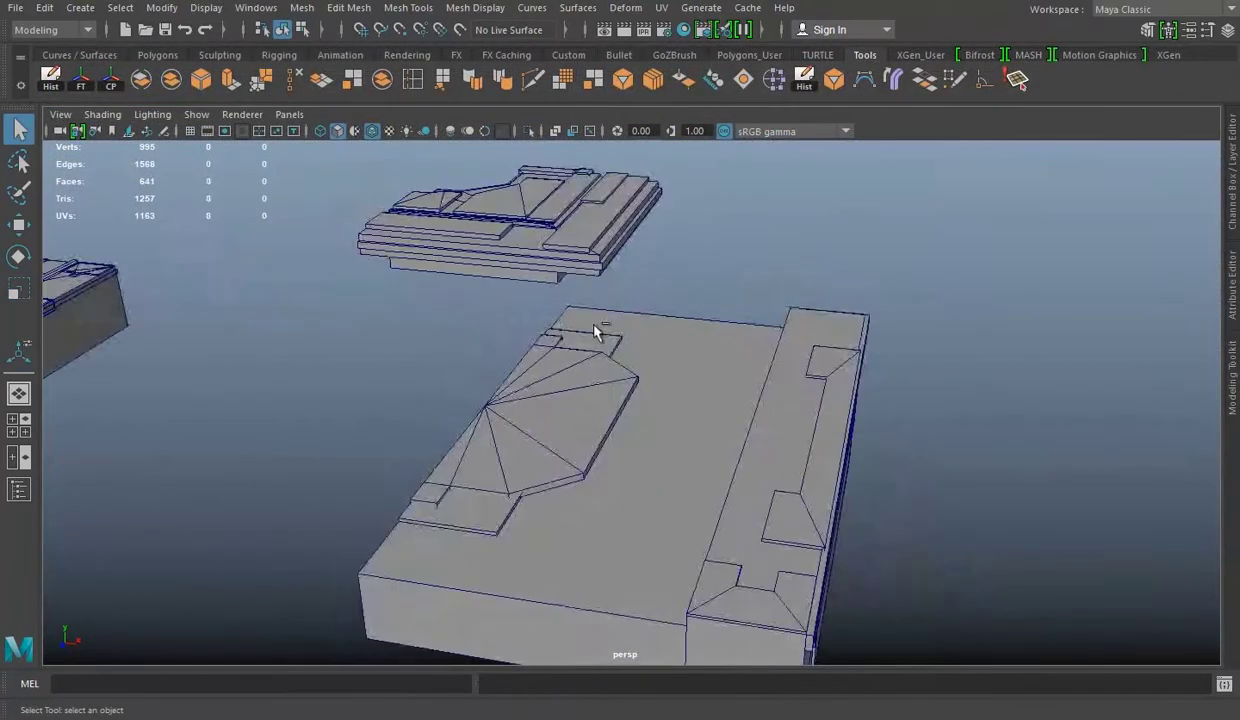
key("w")
Step: Delete extra edges on the main plate, leaving two lines marking a strip beside the side block
left_click_drag(522, 442, 484, 324, "alt")
right_click_drag(506, 238, 689, 210)
left_click_drag(689, 210, 618, 450, "alt")
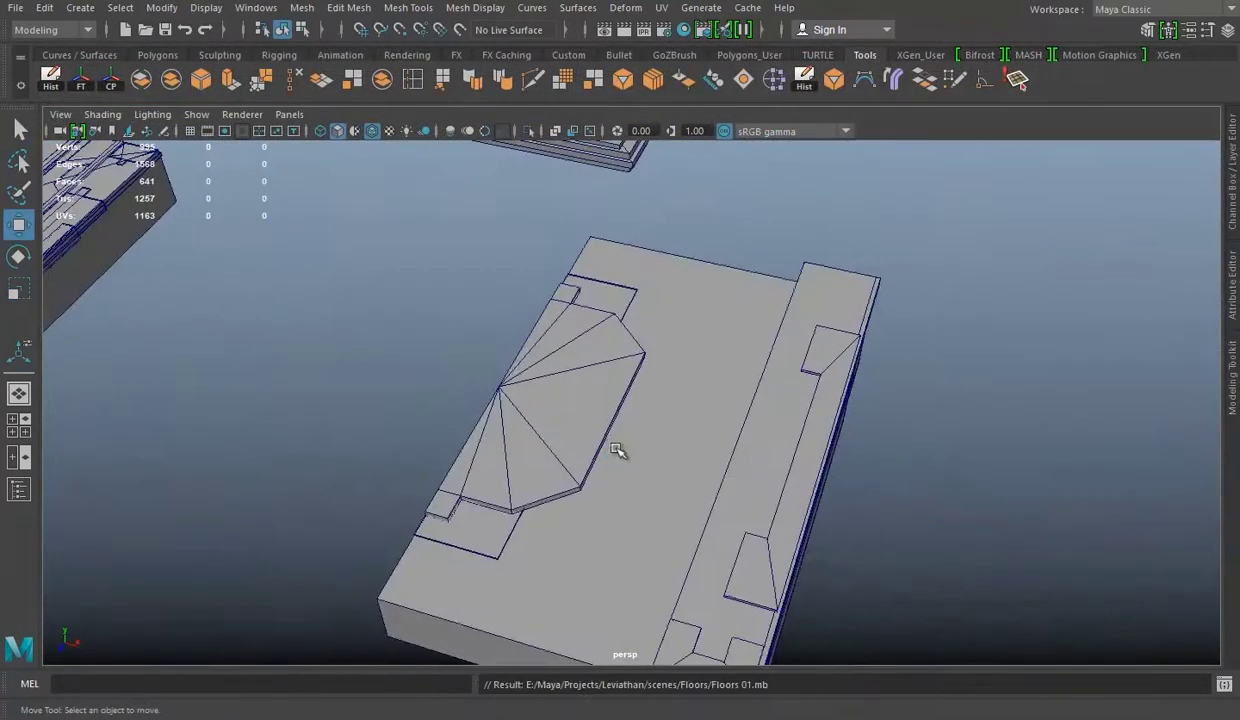
left_click(573, 401)
scroll(573, 401, "down", 5)
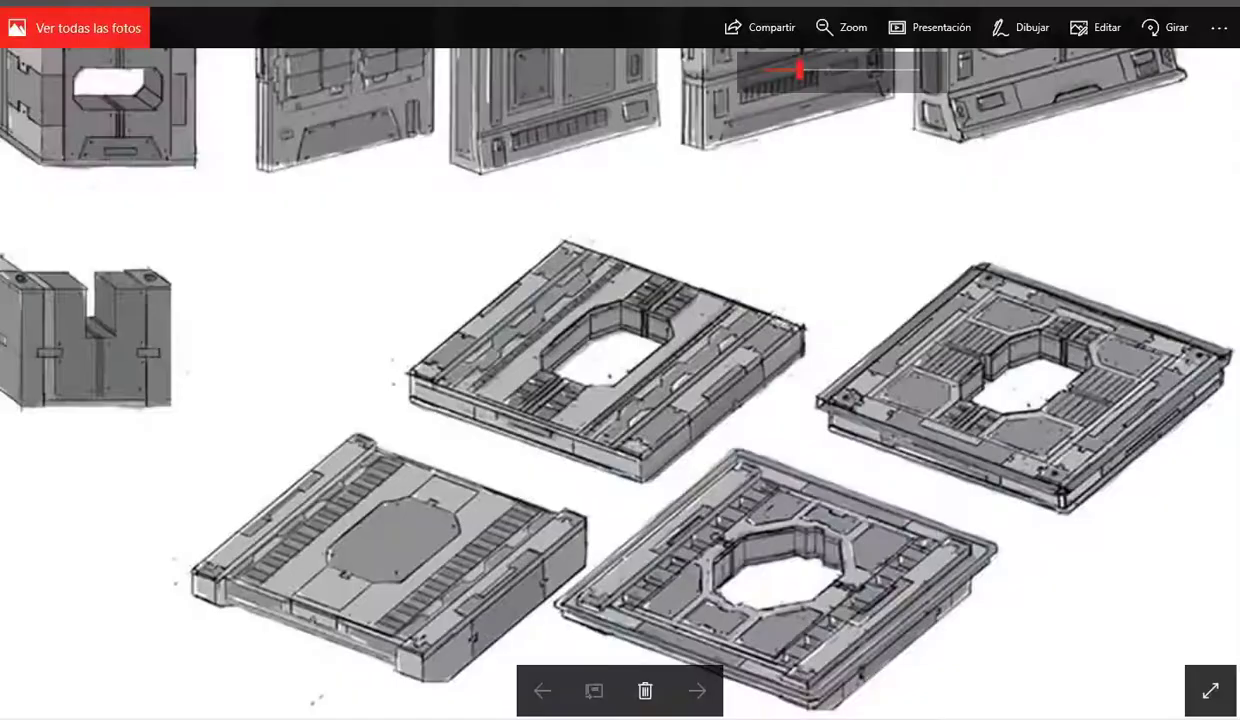
left_click(663, 266)
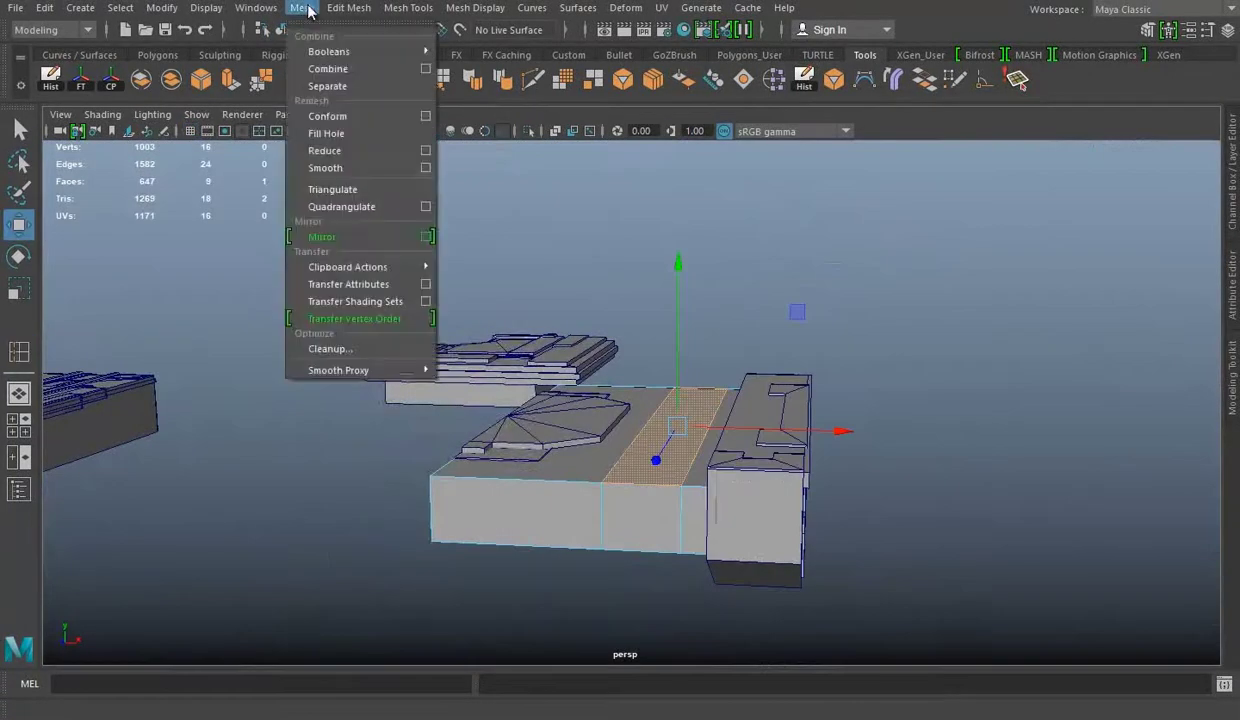
left_click(293, 77)
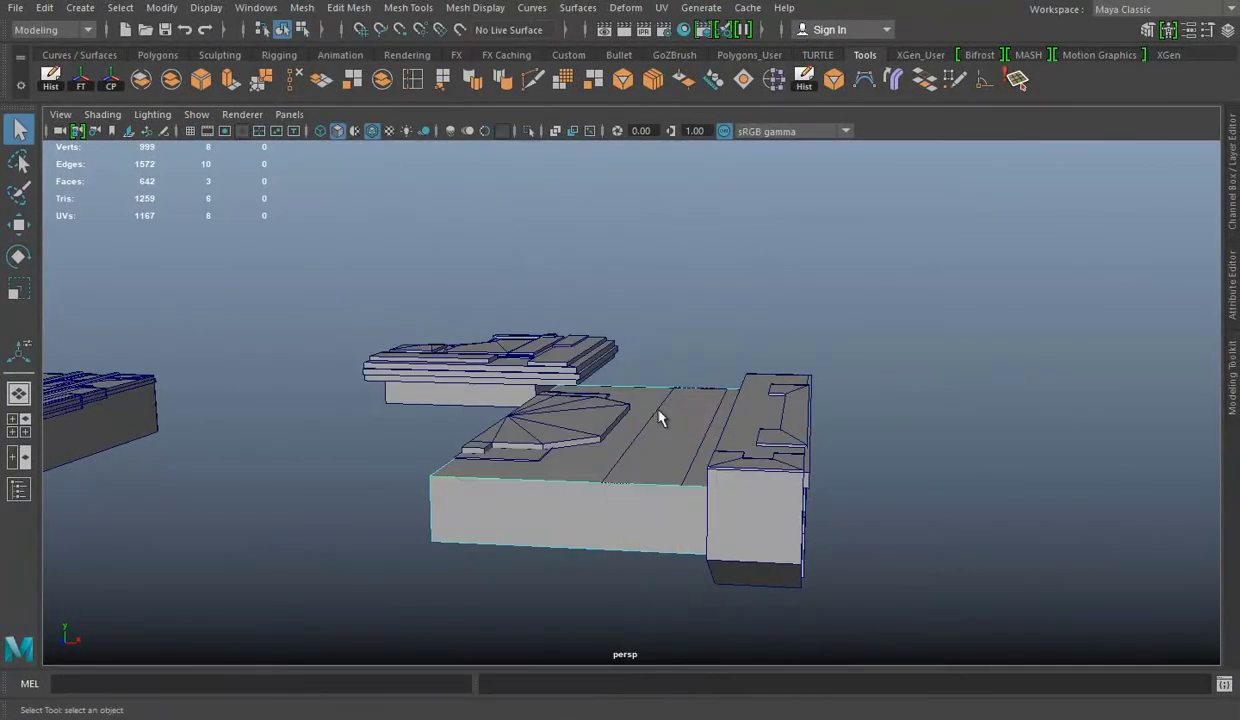
left_click_drag(656, 415, 700, 398, "alt")
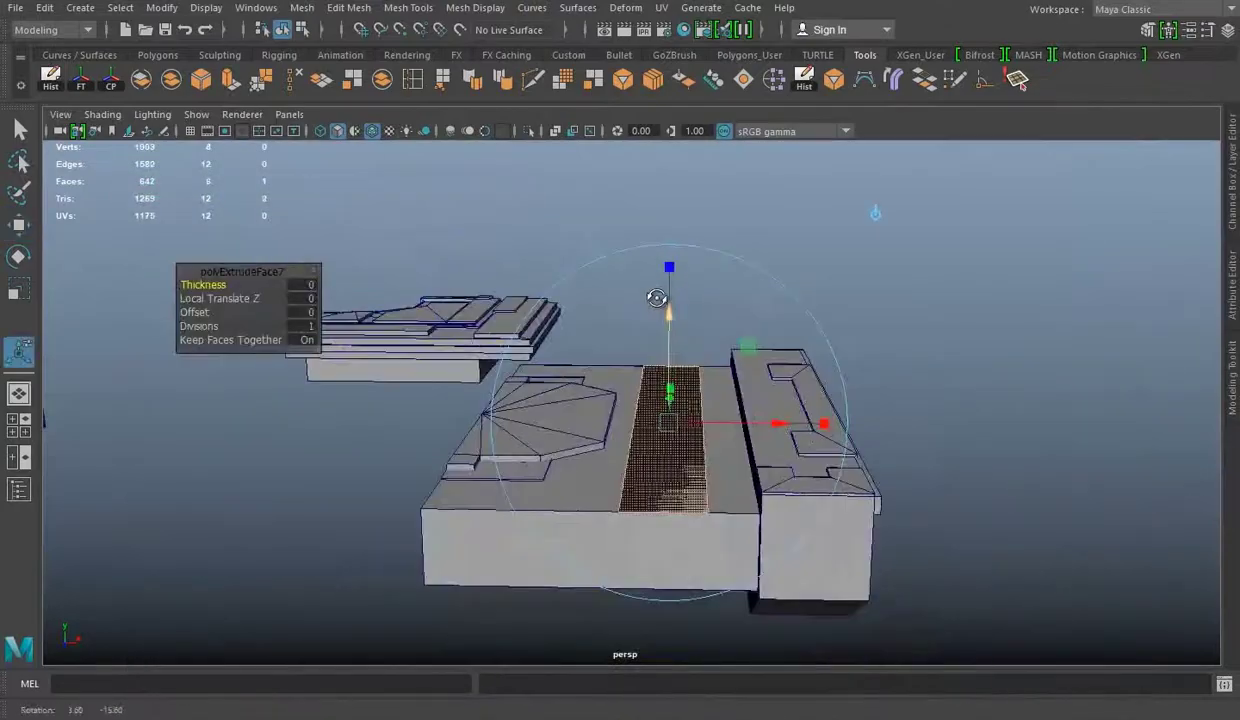
Step: Orbit around the side strip and select one of its edges
left_click_drag(679, 370, 843, 425, "alt")
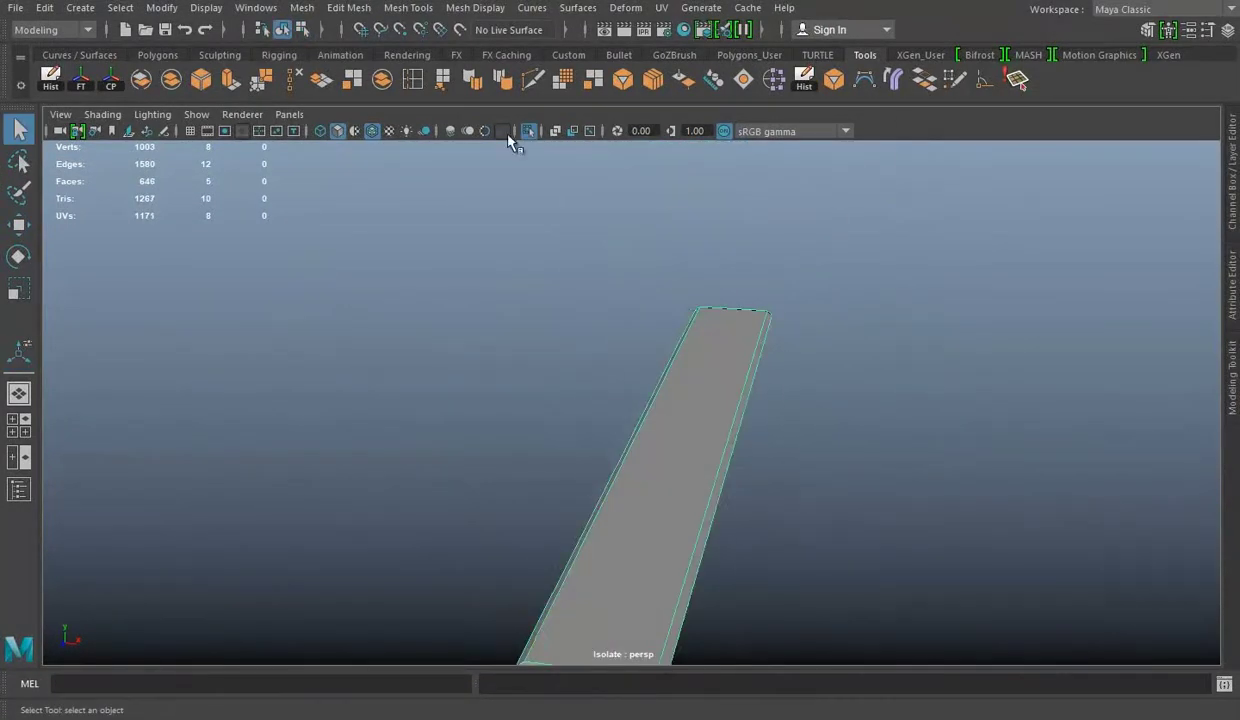
left_click_drag(775, 163, 735, 284, "alt")
mouse_move(993, 432)
left_mouse_down("alt")
mouse_move(996, 595)
mouse_move(640, 418)
left_mouse_up("alt")
key("q")
left_click_drag(440, 200, 712, 396, "alt")
left_click(712, 399)
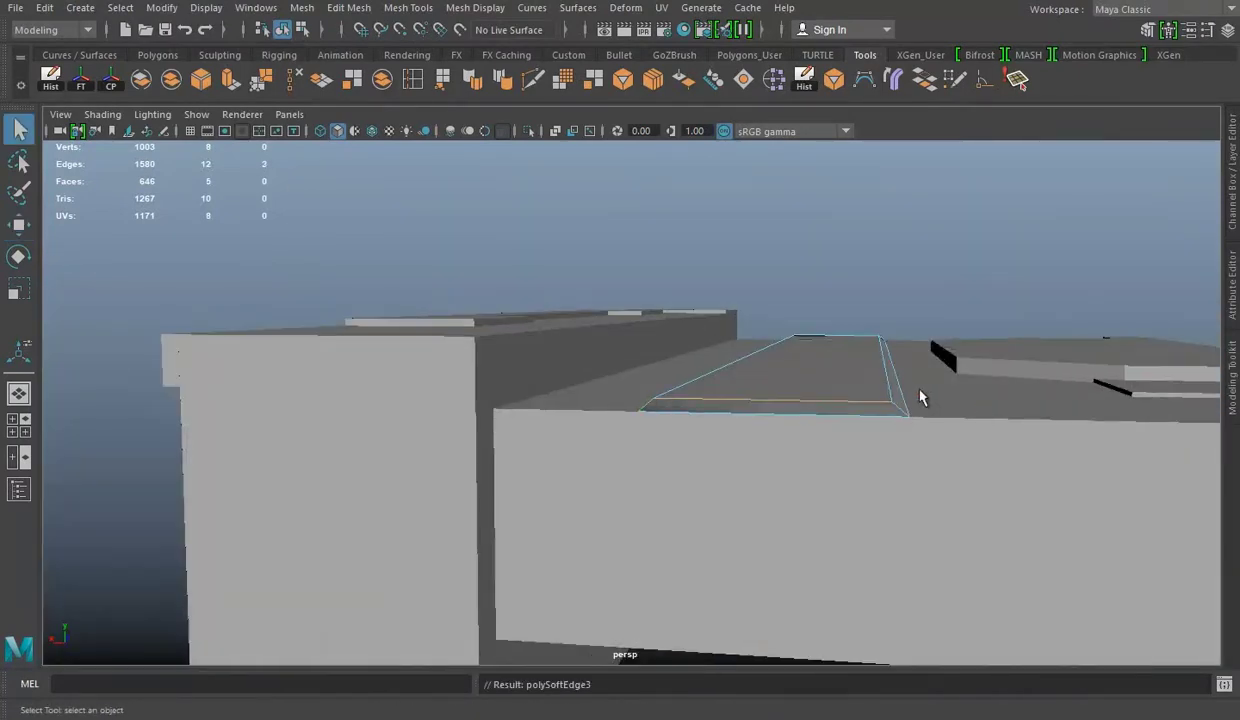
left_click_drag(920, 397, 711, 424, "alt")
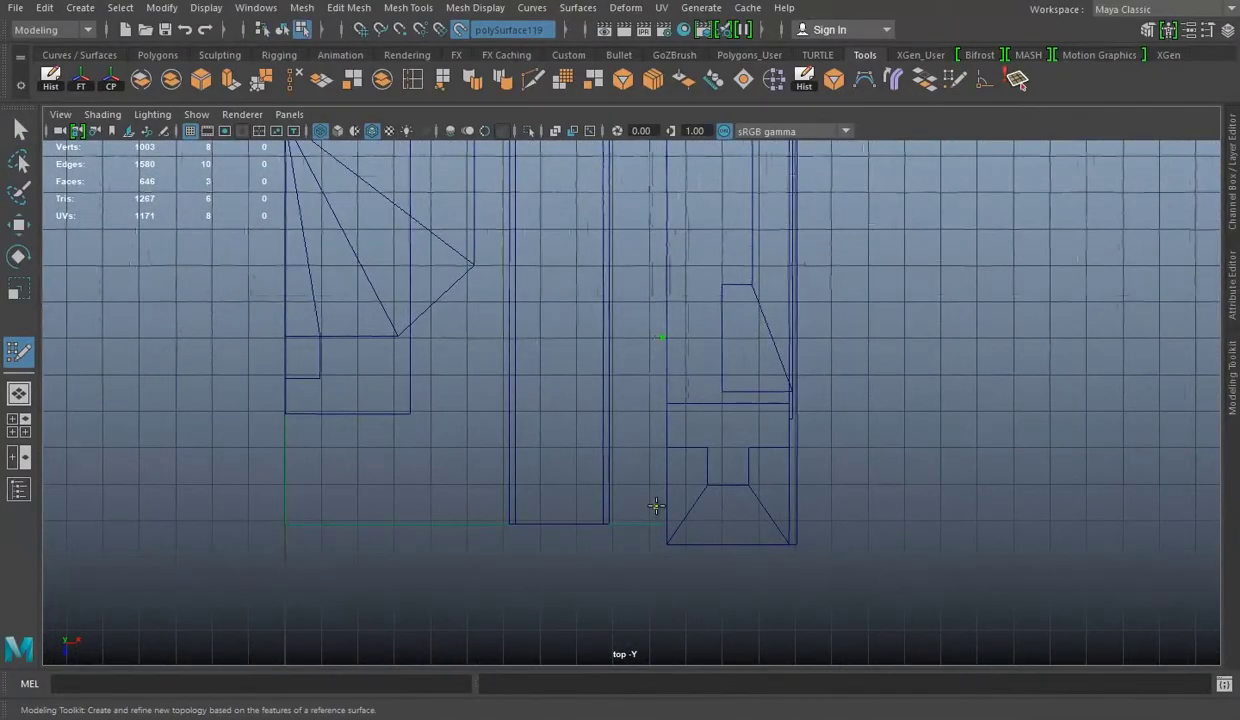
Step: Finish the notch face, disable live-surface snapping, and extrude it into a raised block
key("w")
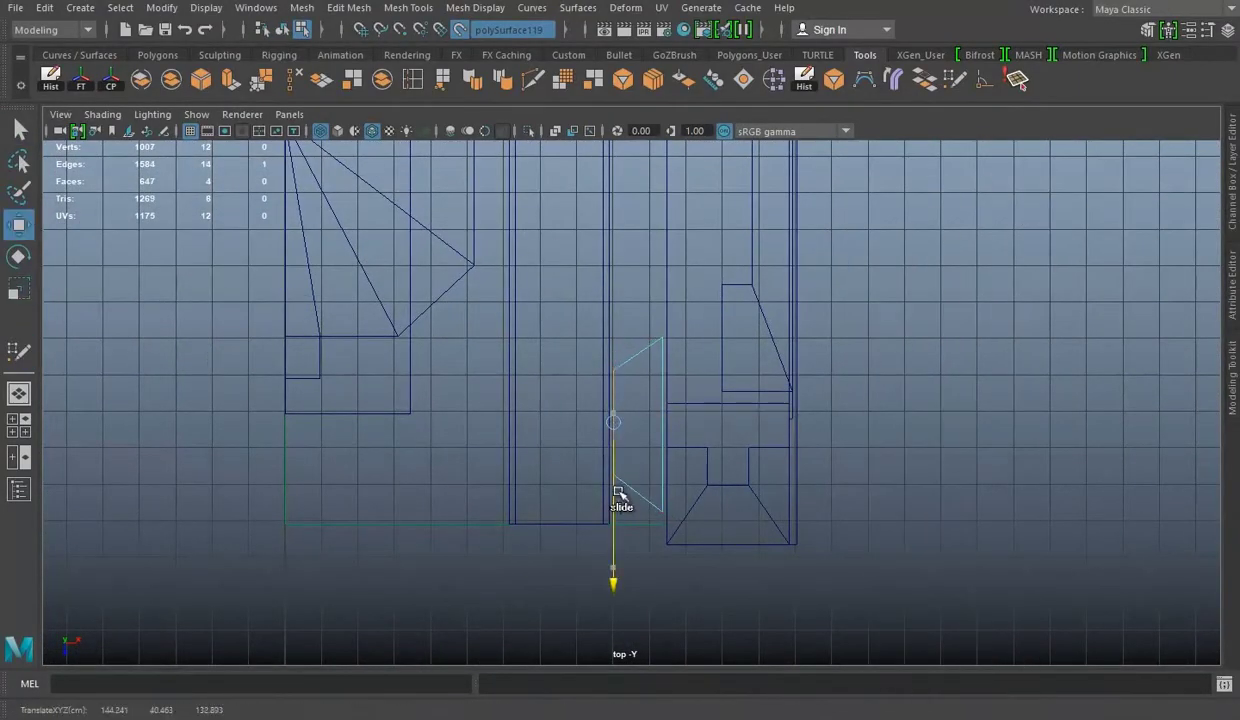
key("w")
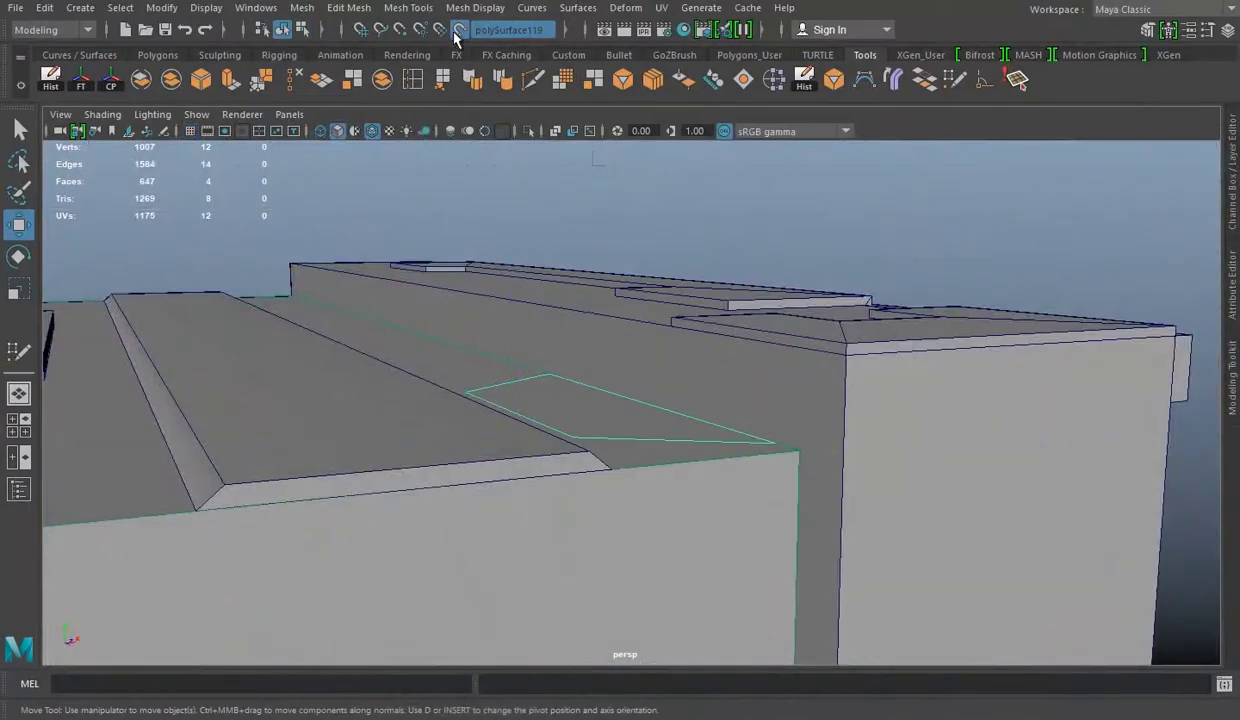
left_click(459, 29)
key("ctrl+e")
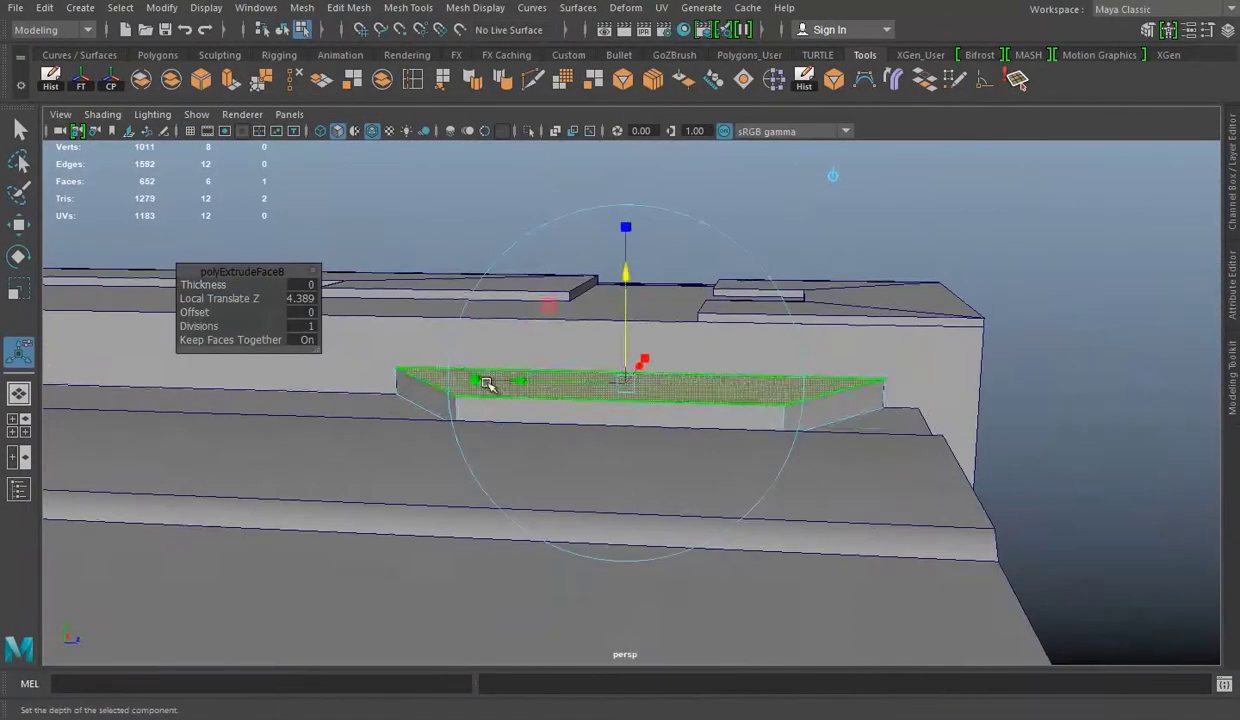
left_click_drag(493, 385, 479, 401, "alt")
key("q")
left_click_drag(581, 391, 585, 380, "alt")
key("w")
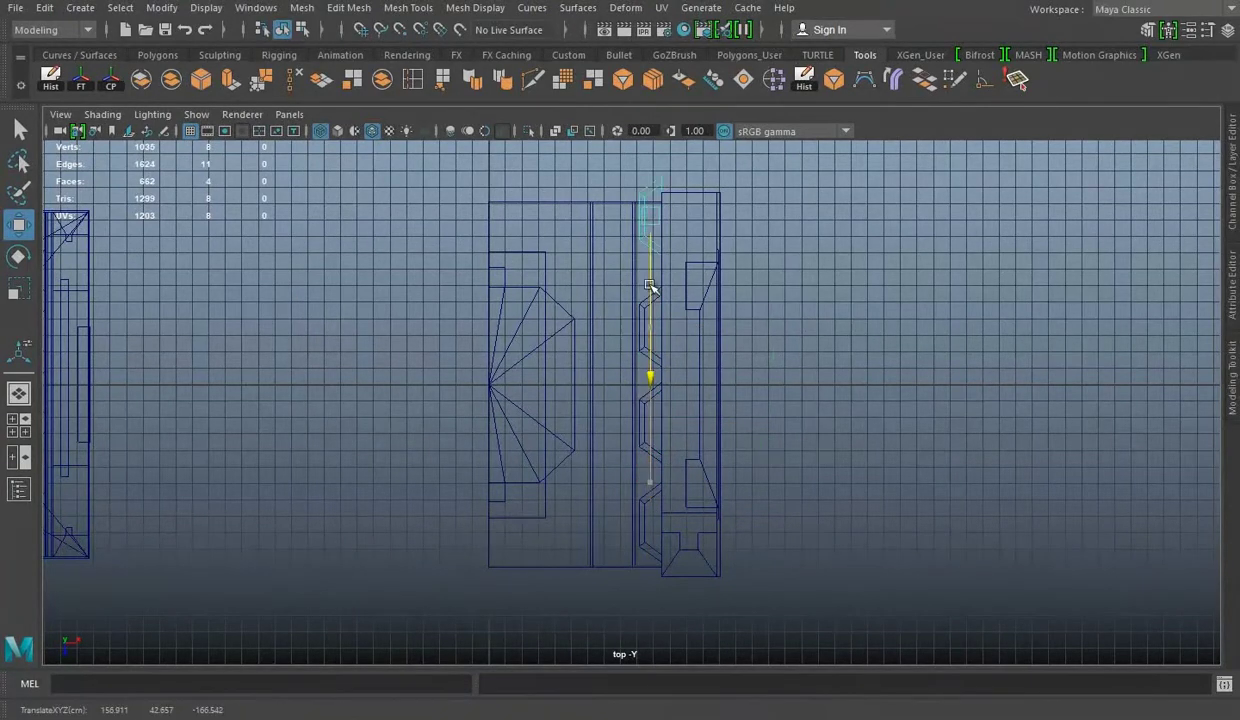
Step: Scale the notch piece and slide it down along the side strip
key("r")
scroll(601, 388, "up", 3)
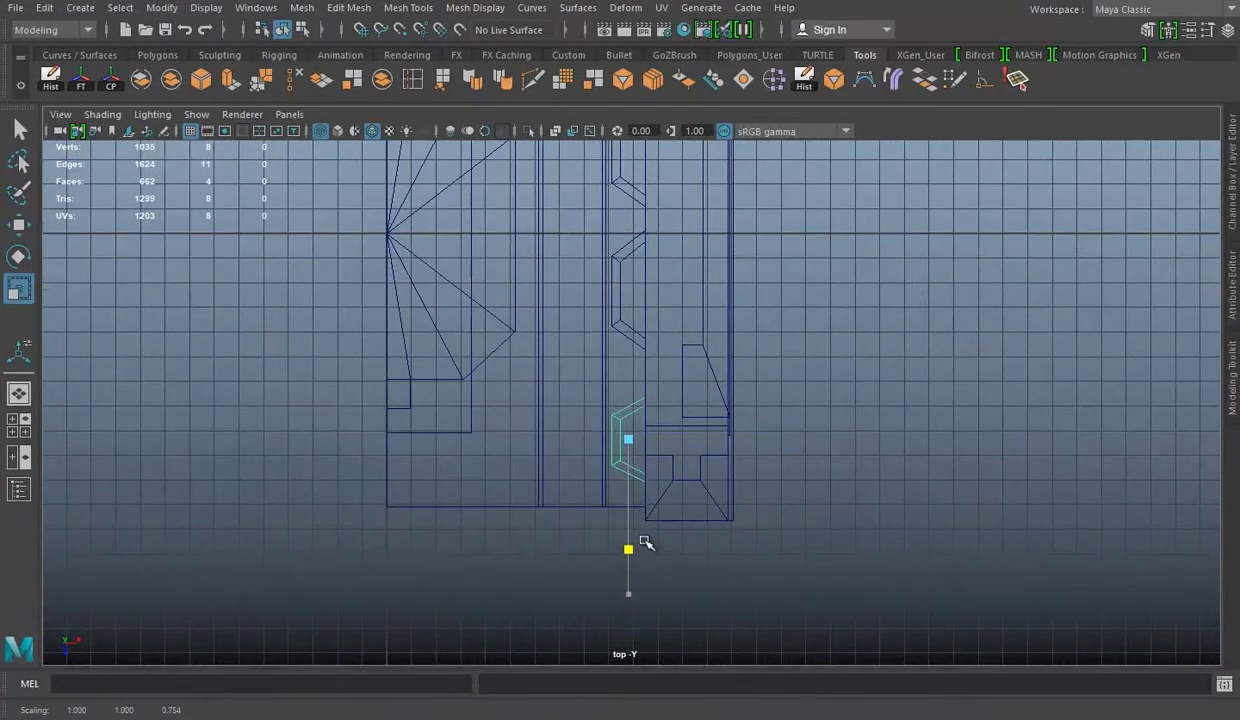
key("w")
scroll(700, 520, "up", 1)
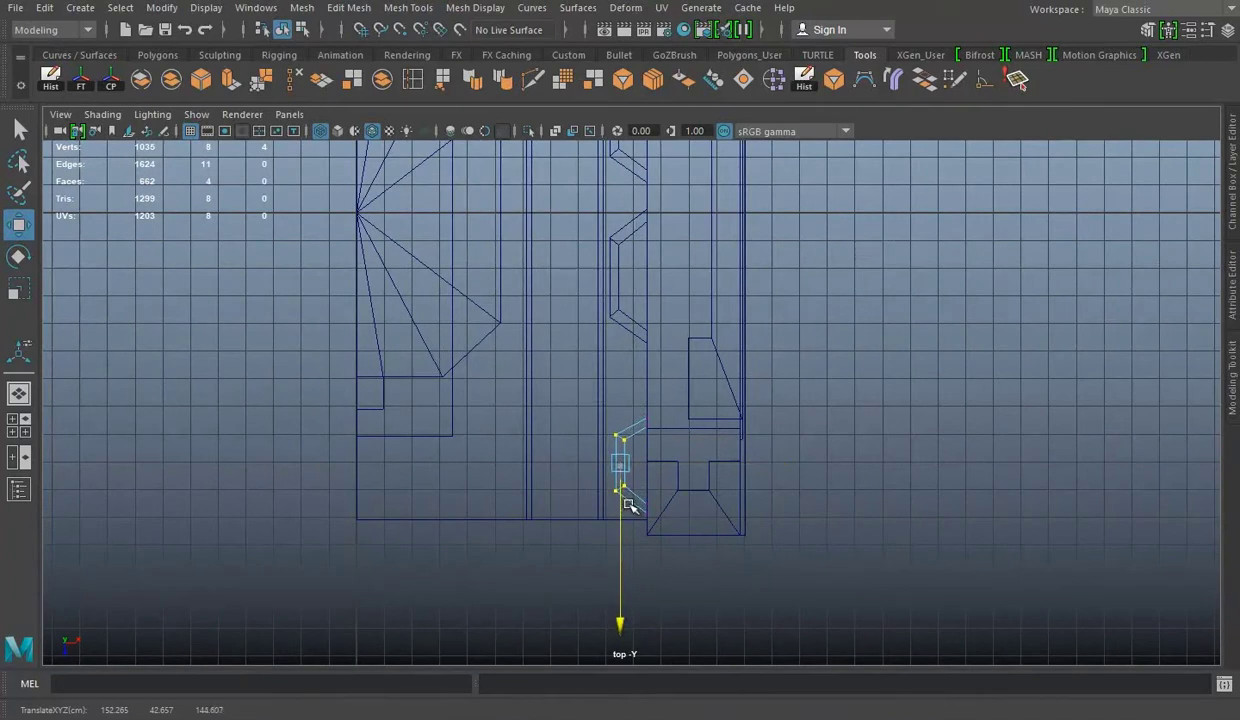
scroll(629, 297, "down", 2)
scroll(640, 313, "down", 2)
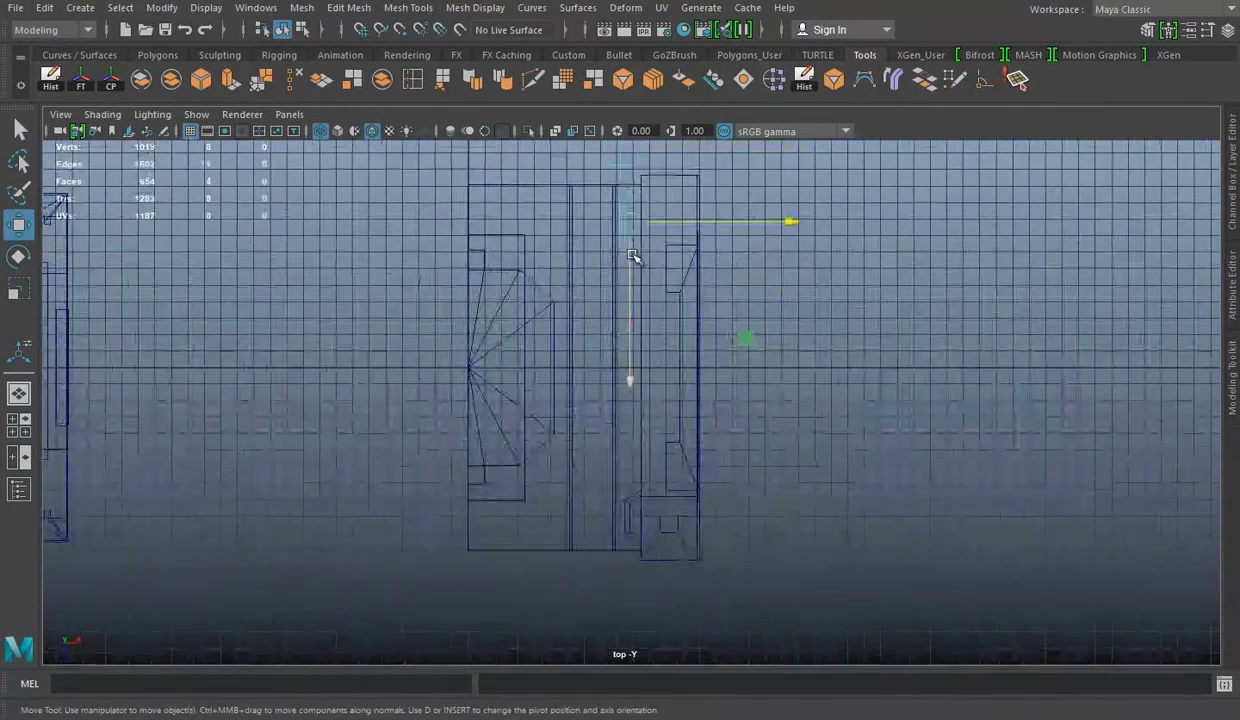
middle_click_drag(634, 255, 663, 575, "alt")
scroll(663, 575, "up", 3)
Step: Duplicate the notch along the strip, delete the stray piece, and save Floors 01.mb
key("ctrl+d")
scroll(689, 521, "down", 2)
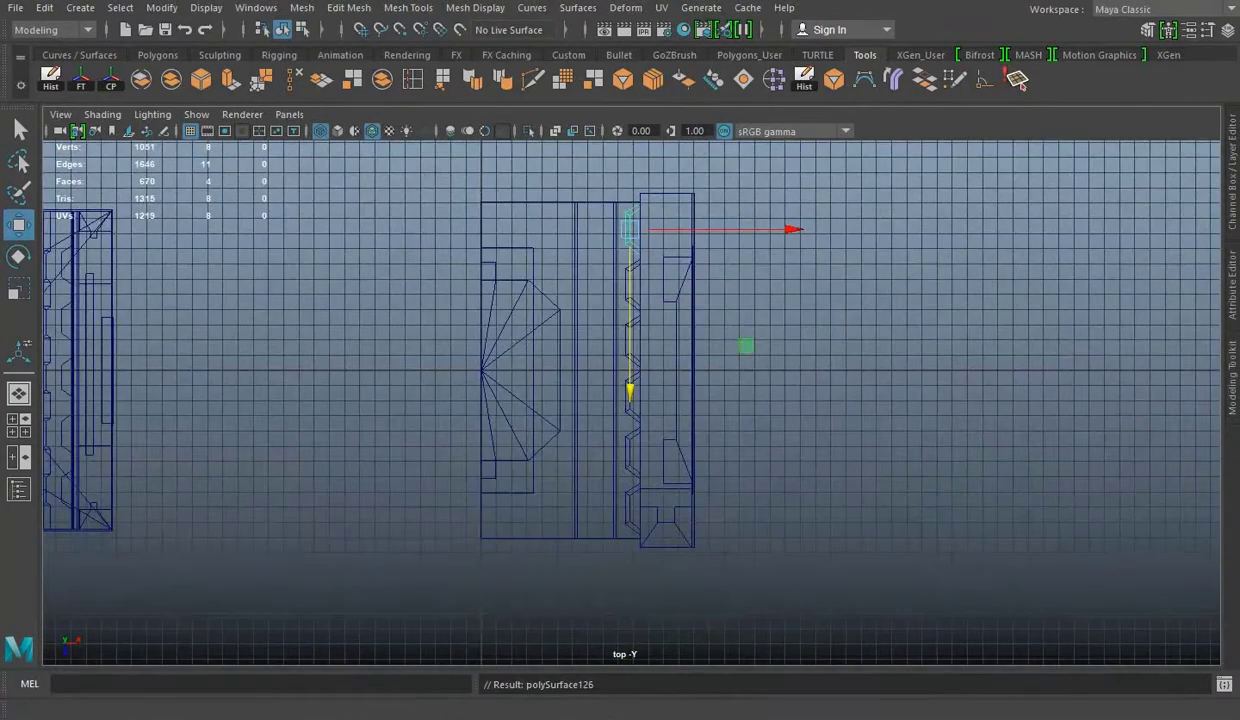
key("Delete")
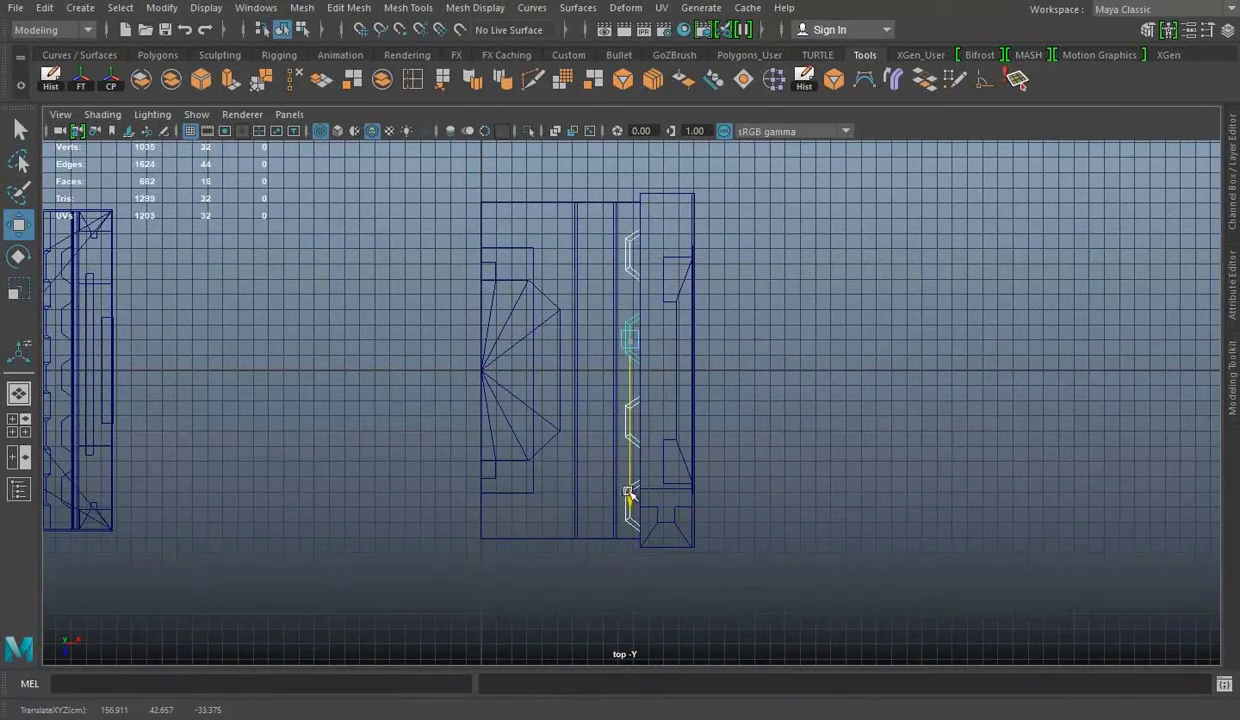
key("space")
key("space")
left_click_drag(543, 307, 739, 382, "alt")
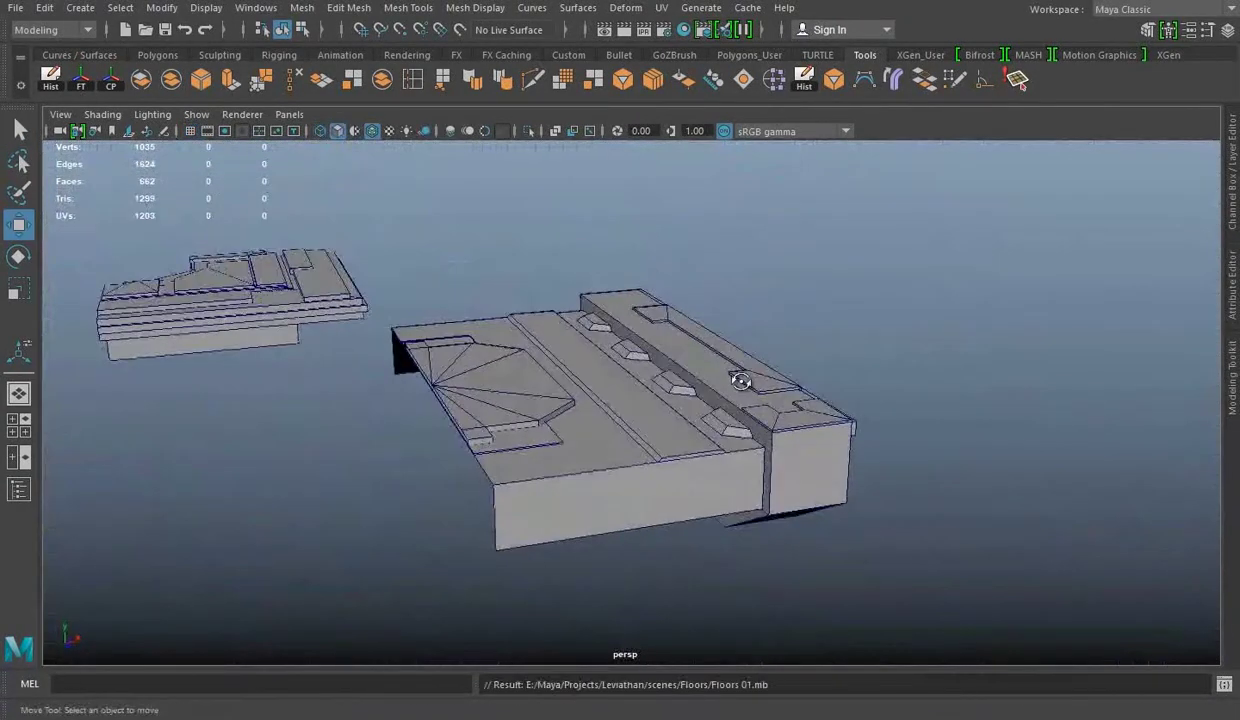
key("alt+Tab")
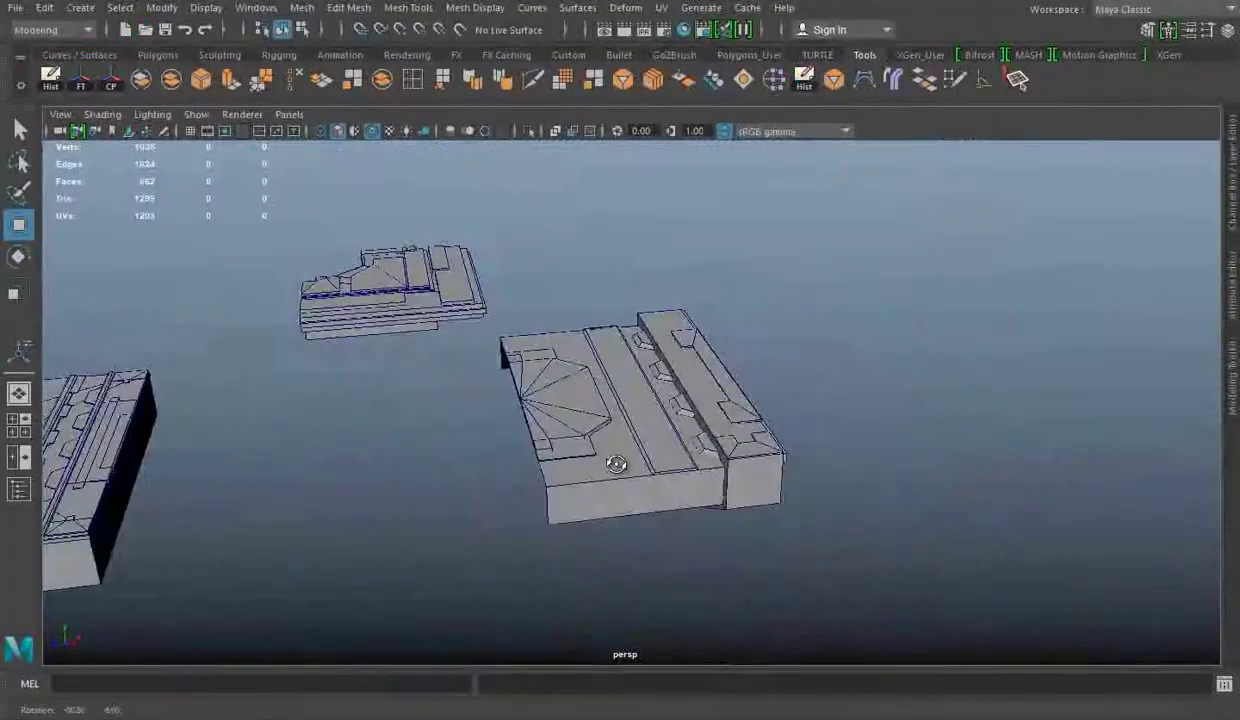
mouse_move(832, 430)
left_mouse_down("alt")
mouse_move(659, 438)
mouse_move(581, 421)
mouse_move(529, 437)
mouse_move(573, 371)
left_mouse_up("alt")
Step: Set the panel's Translate Z to 0 and pull the end piece's top vertices down
left_click(1233, 155)
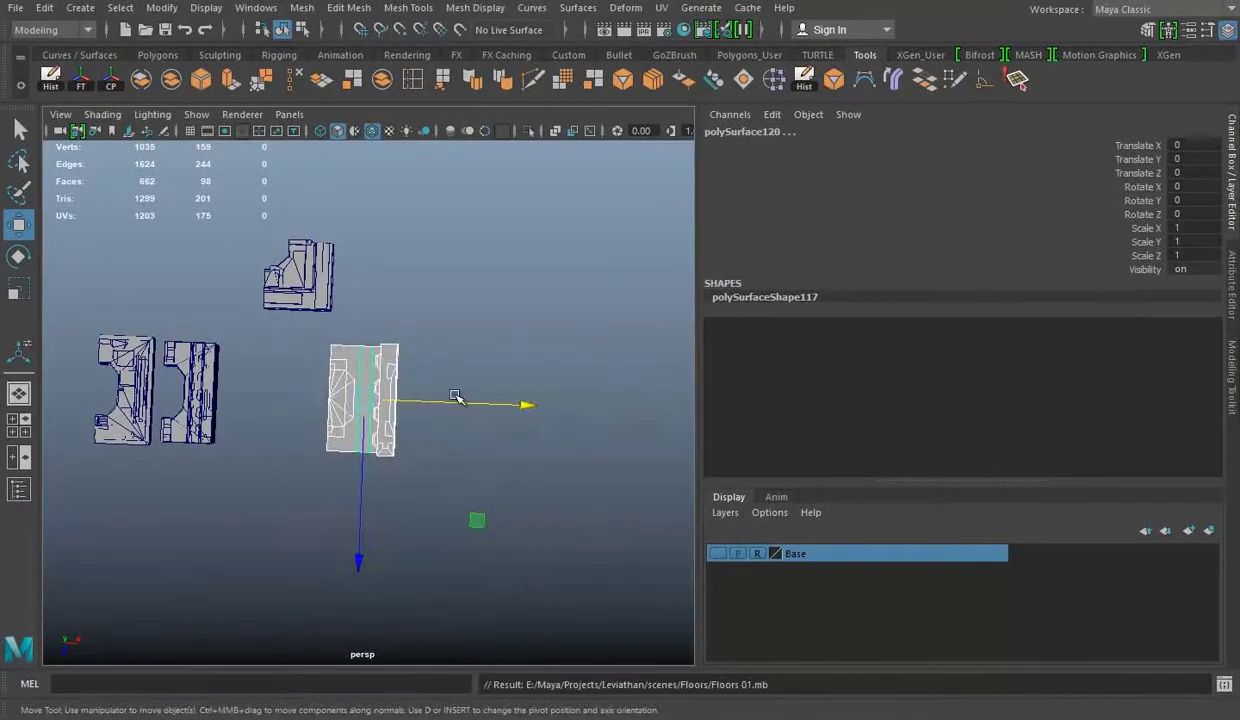
key("Return")
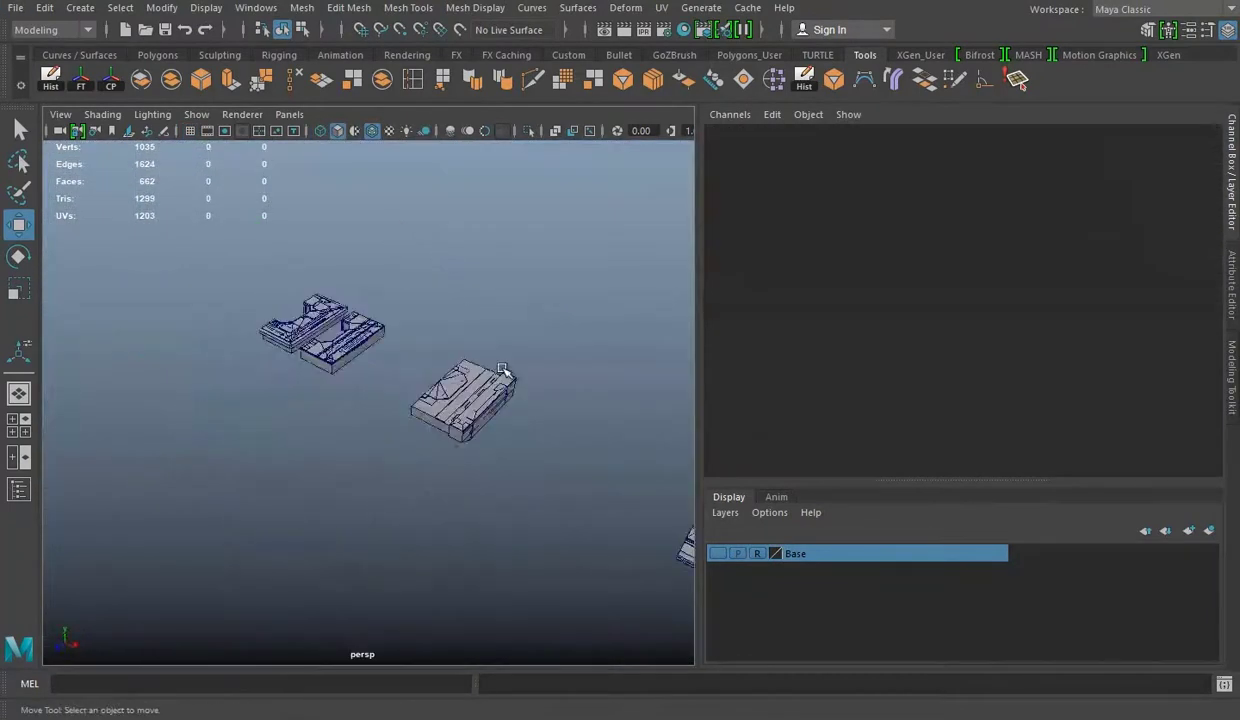
scroll(503, 370, "up", 5)
left_click(533, 357)
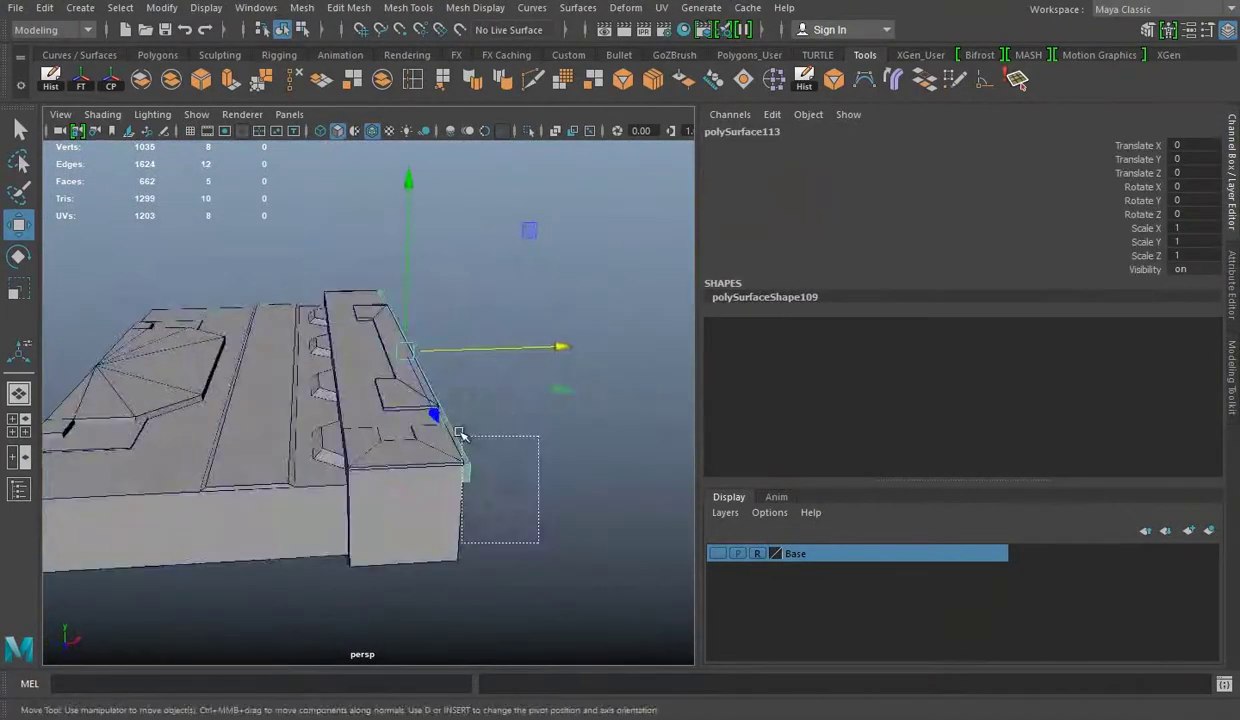
left_click_drag(260, 256, 440, 320)
left_click_drag(361, 297, 362, 364)
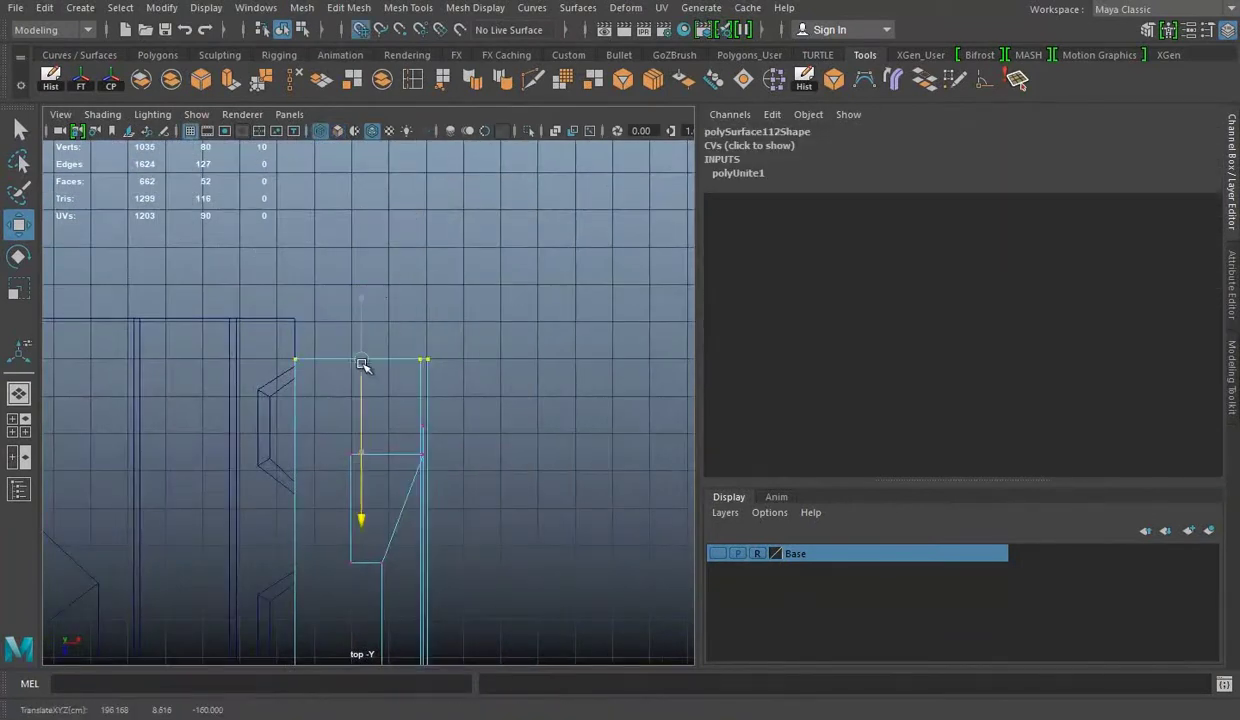
Step: Select the end piece's lower and bottom vertices to reshape it
scroll(370, 403, "down", 2)
scroll(430, 412, "down", 2)
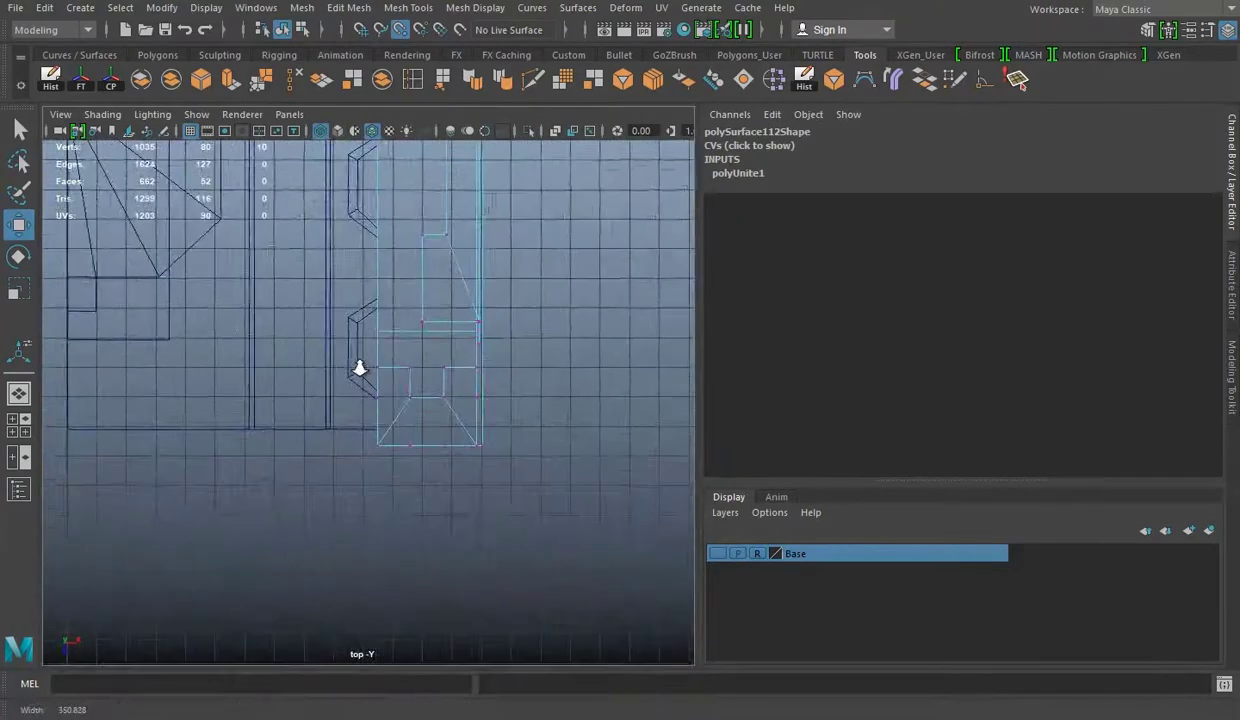
left_click_drag(321, 416, 460, 512)
scroll(420, 498, "up", 3)
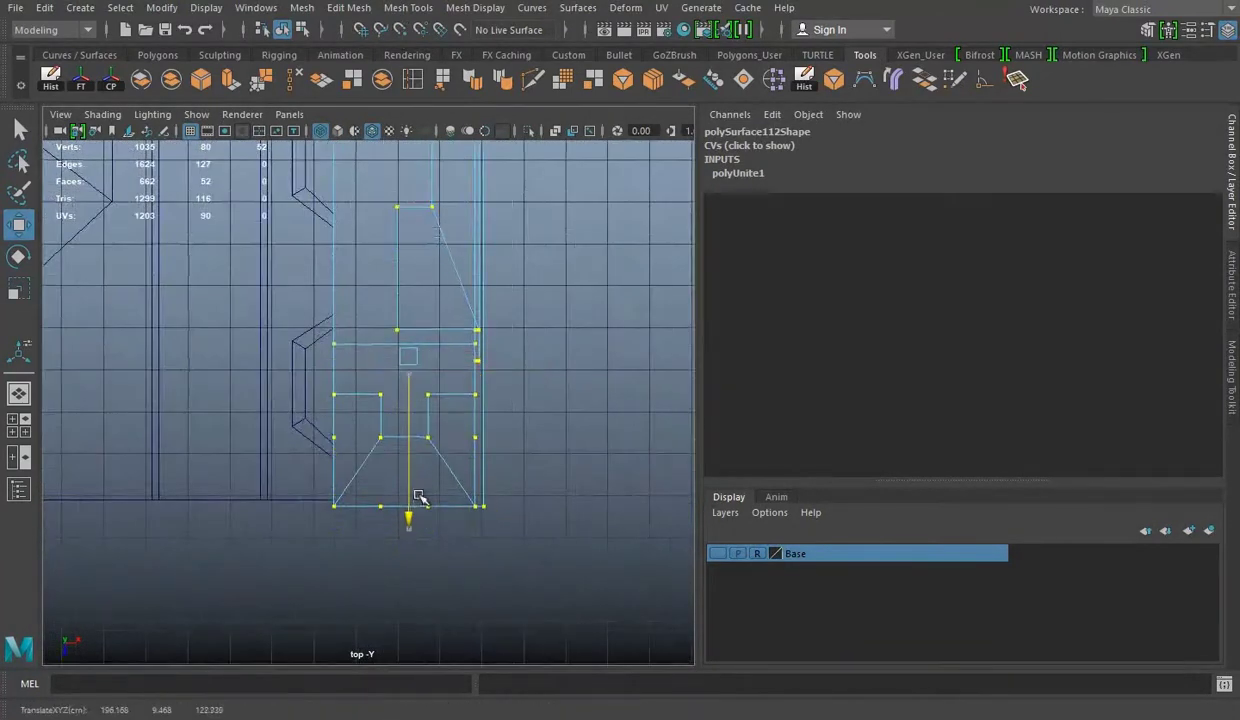
scroll(420, 498, "up", 1)
left_click_drag(297, 486, 491, 565)
Step: Separate the object into its pieces with Mesh > Separate and save the scene
left_click(390, 415)
left_click(302, 7)
left_click(318, 86)
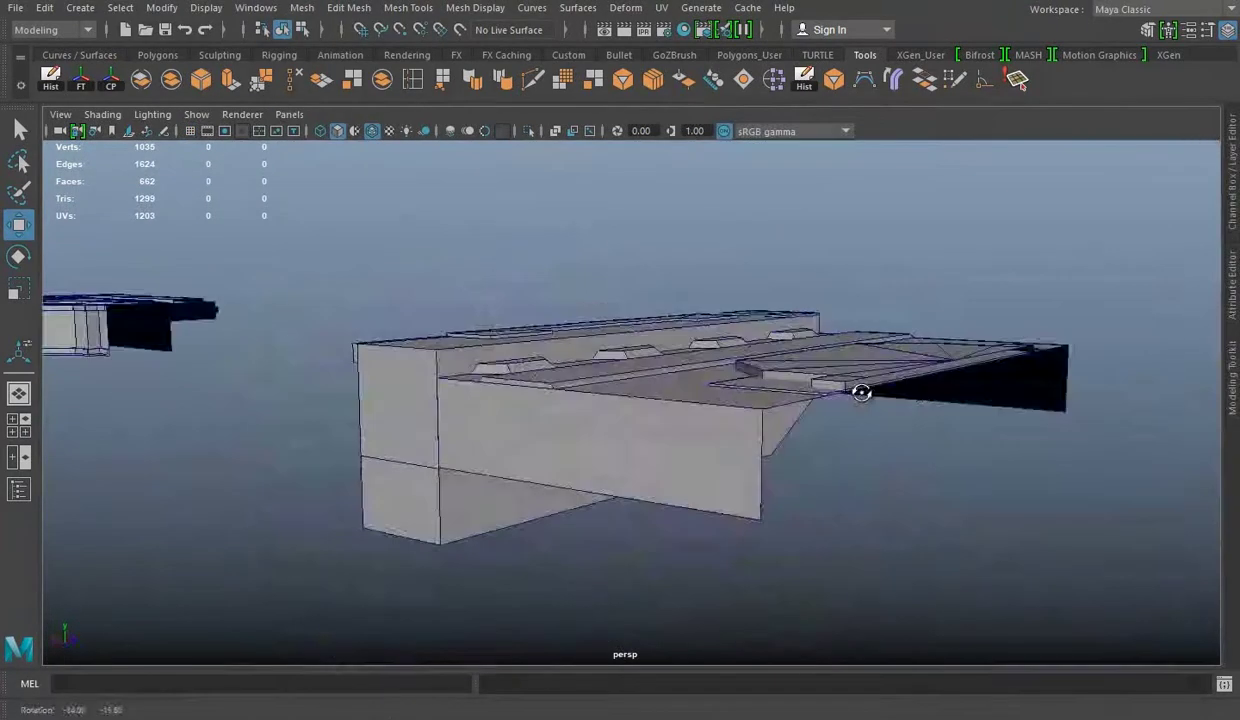
key("ctrl+s")
Step: Move the finished panel to the right and line another piece up in the row
left_click_drag(600, 420, 573, 390, "alt")
left_click(573, 390)
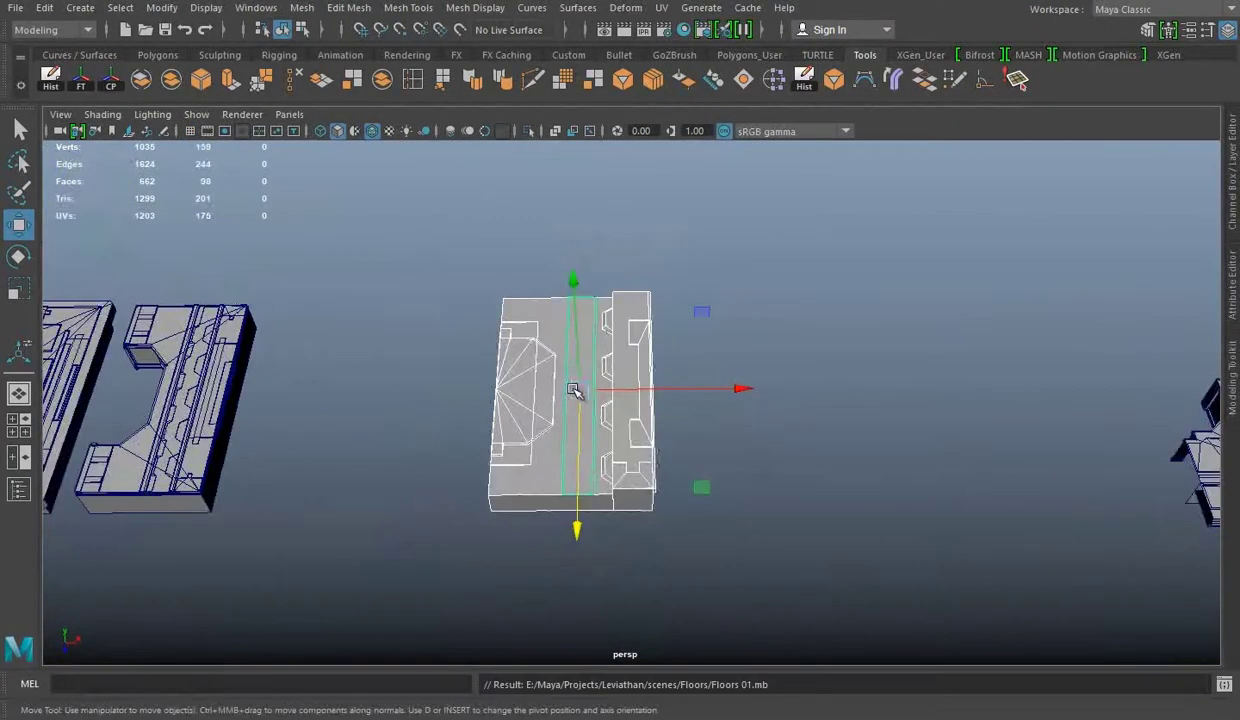
left_click_drag(977, 352, 1066, 368, "alt")
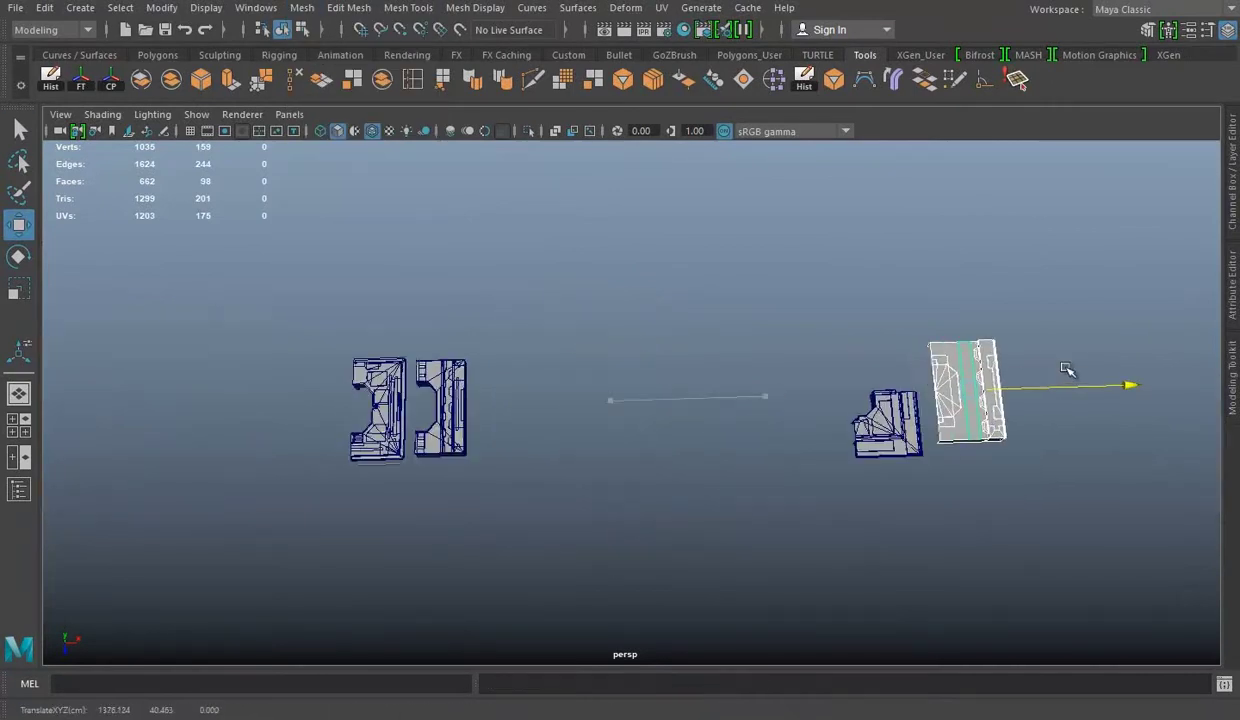
mouse_move(390, 490)
left_mouse_down("alt")
mouse_move(858, 465)
mouse_move(1176, 387)
left_mouse_up("alt")
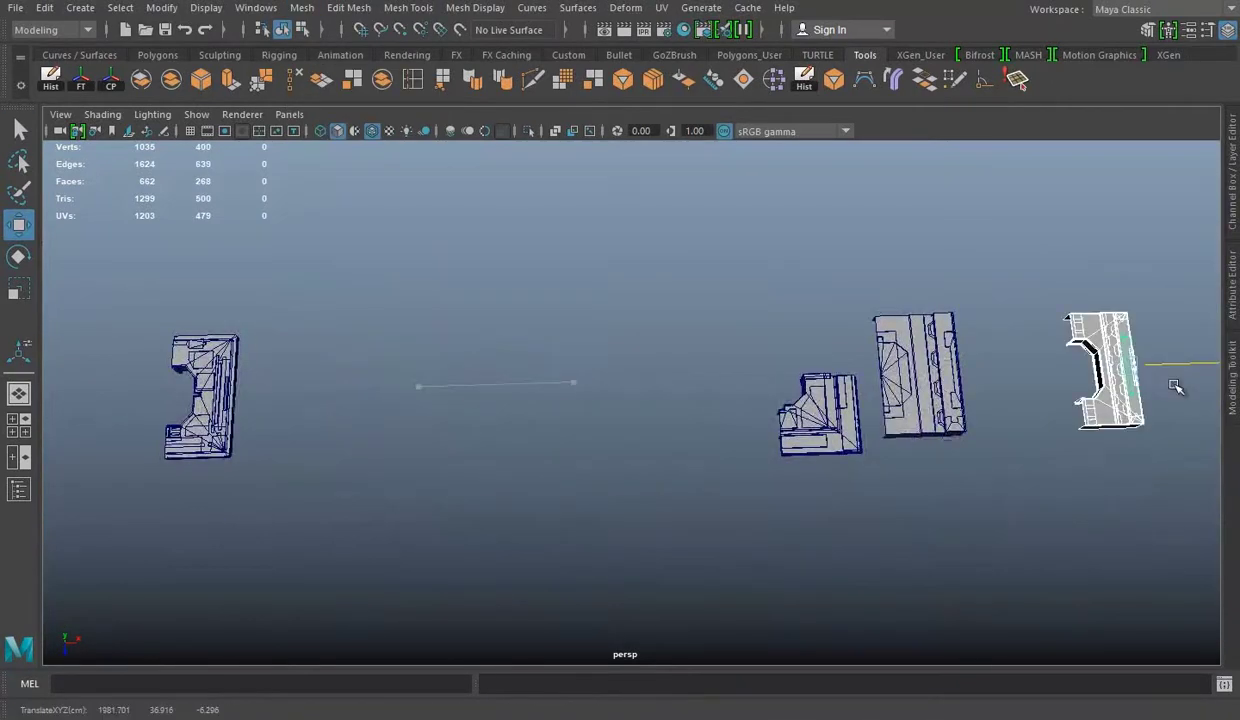
left_click(1100, 560)
right_click_drag(1100, 560, 562, 300, "alt")
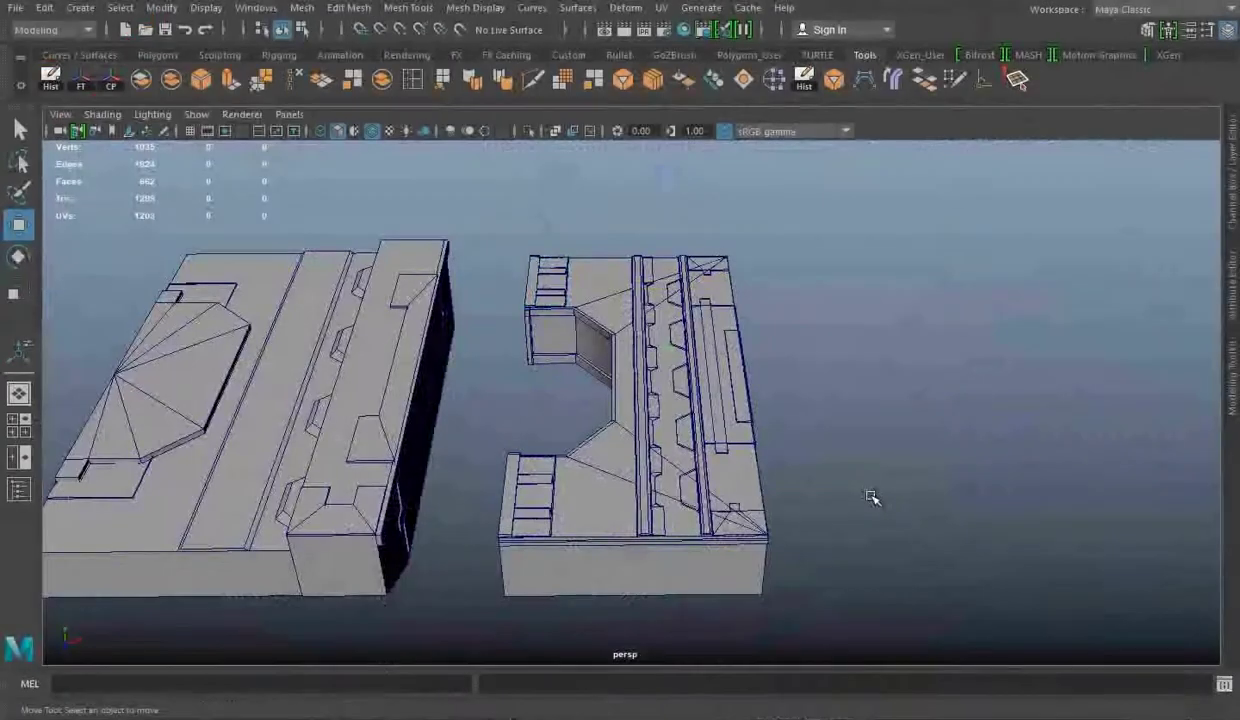
Step: Zoom out and orbit low over the four lined-up panels, turning off wireframe-on-shaded
right_click_drag(870, 497, 407, 360, "alt")
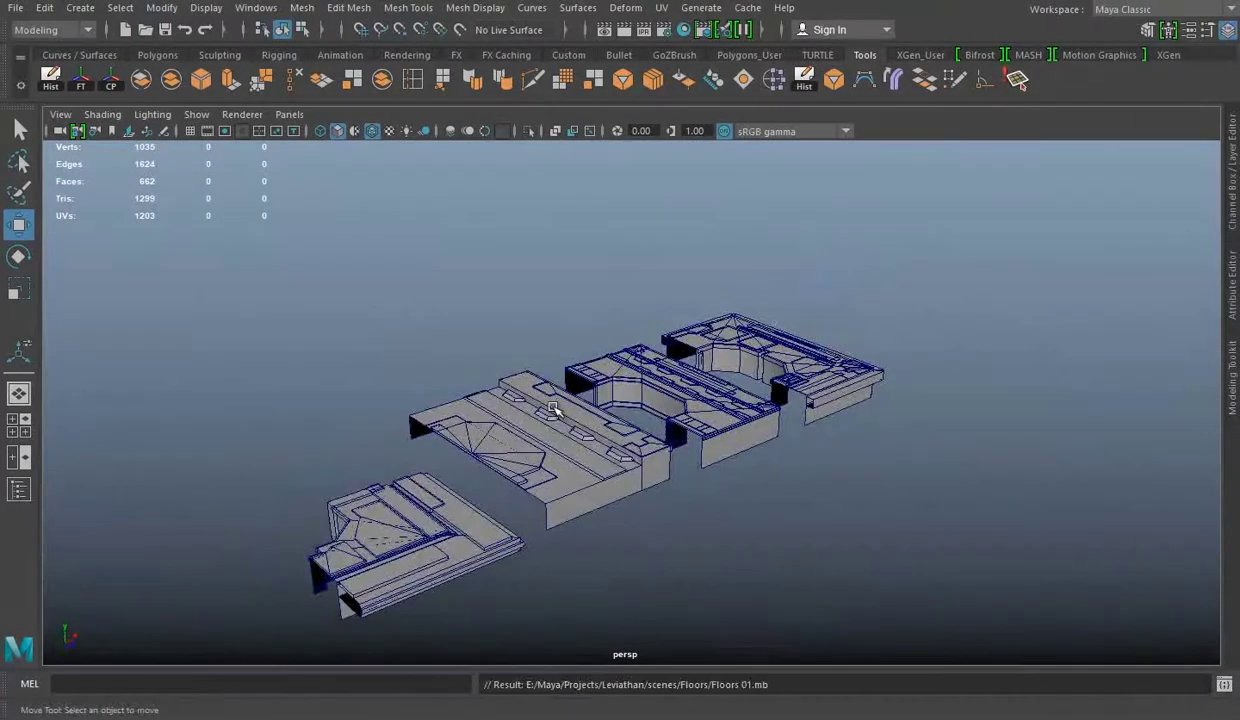
left_click_drag(244, 290, 900, 540)
left_click_drag(600, 500, 650, 420, "alt")
left_click(15, 7)
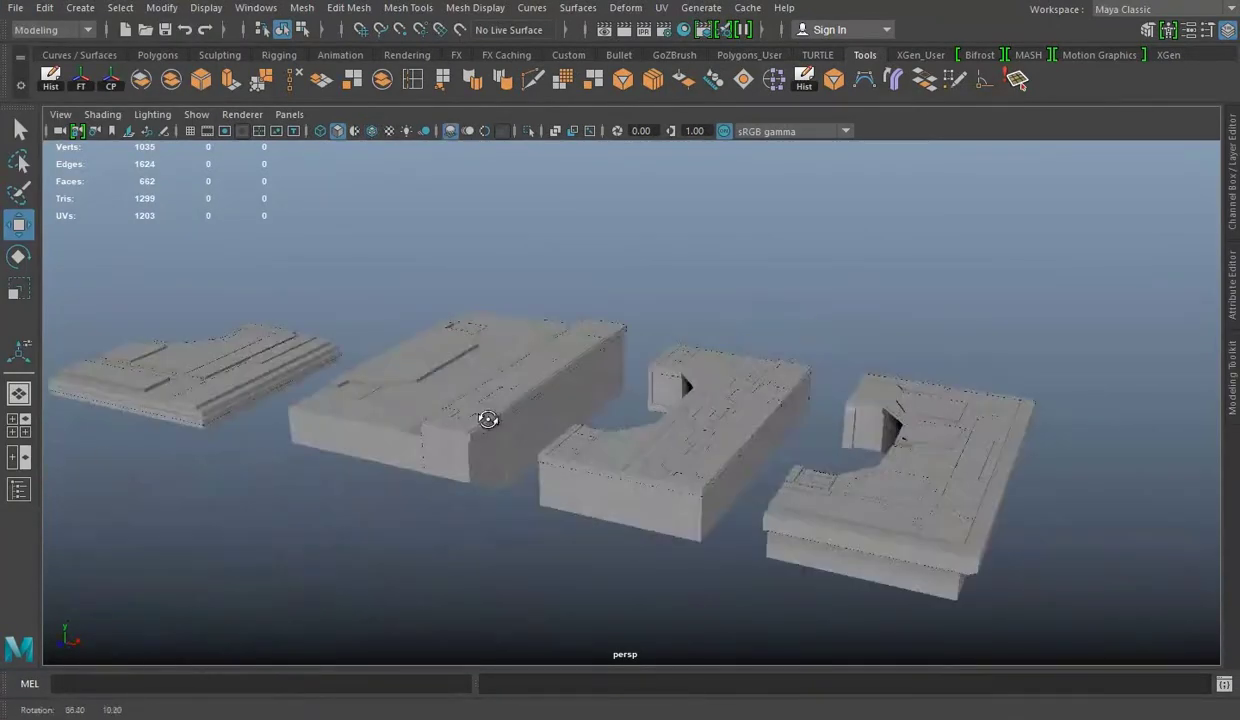